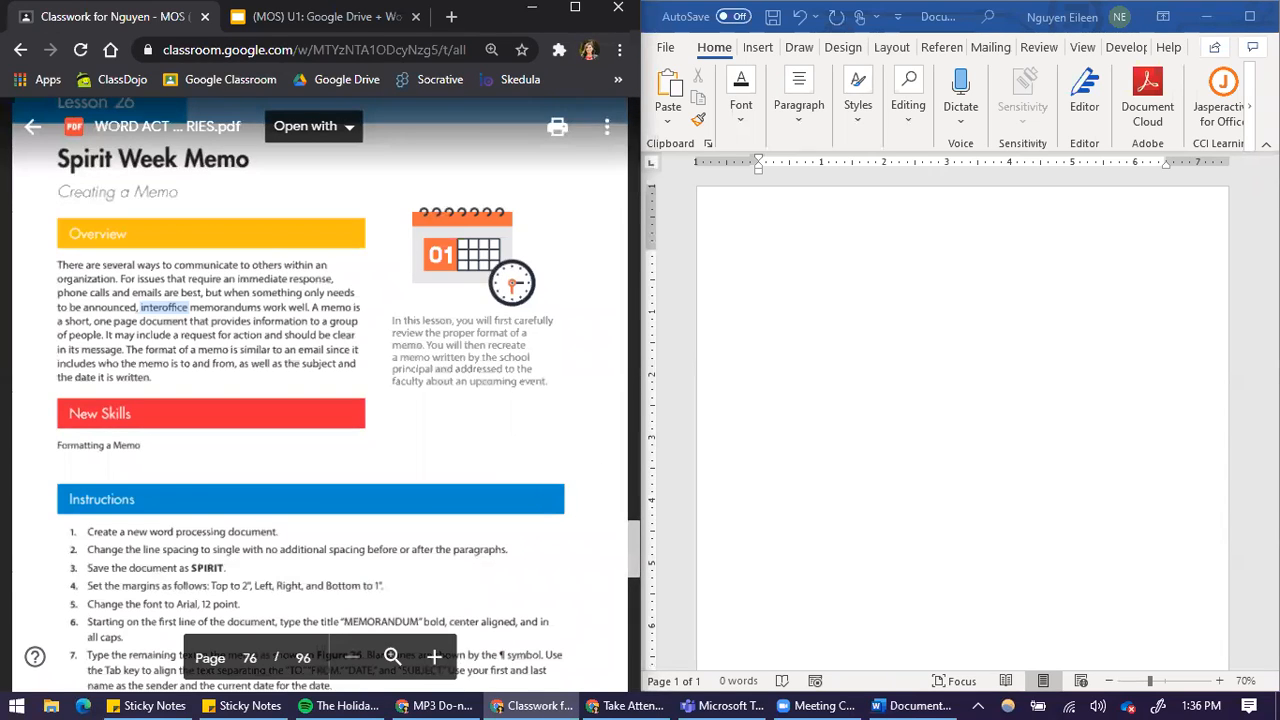
Set custom page margins for the new document with a 2" top margin, keeping the other sides at 1"
scroll(312, 432, "down", 5)
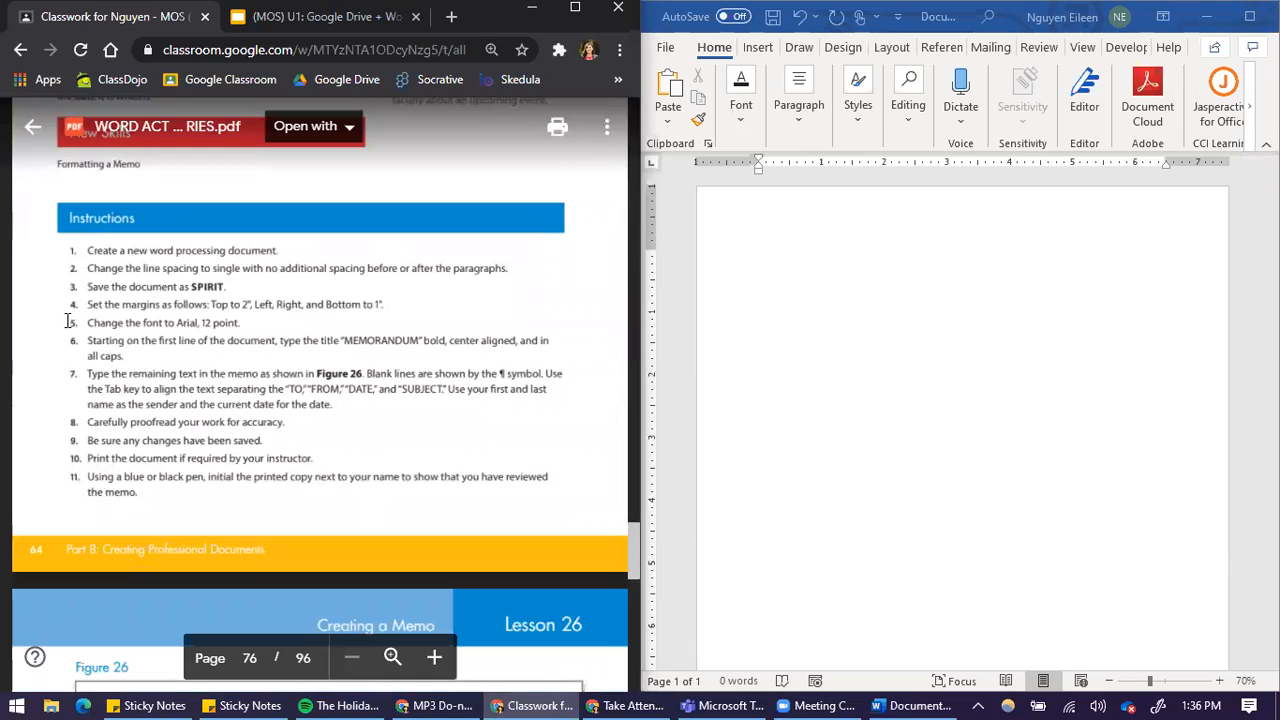
left_click(714, 271)
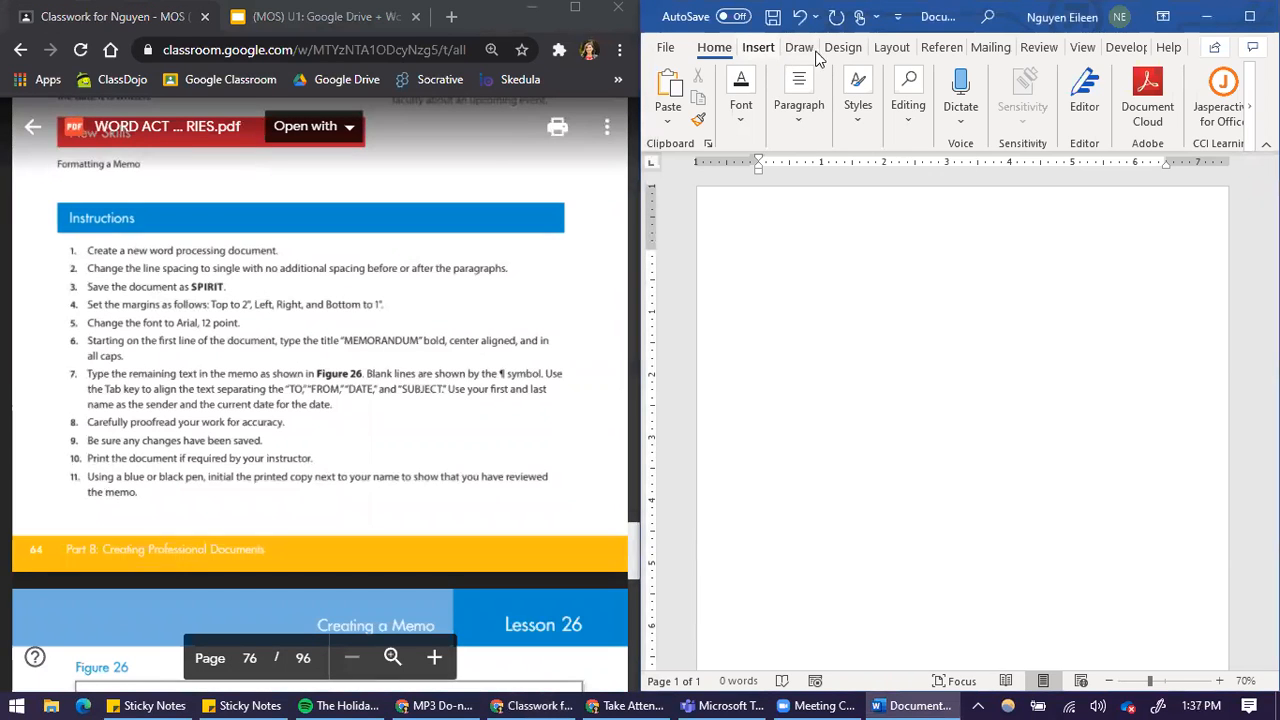
left_click(891, 50)
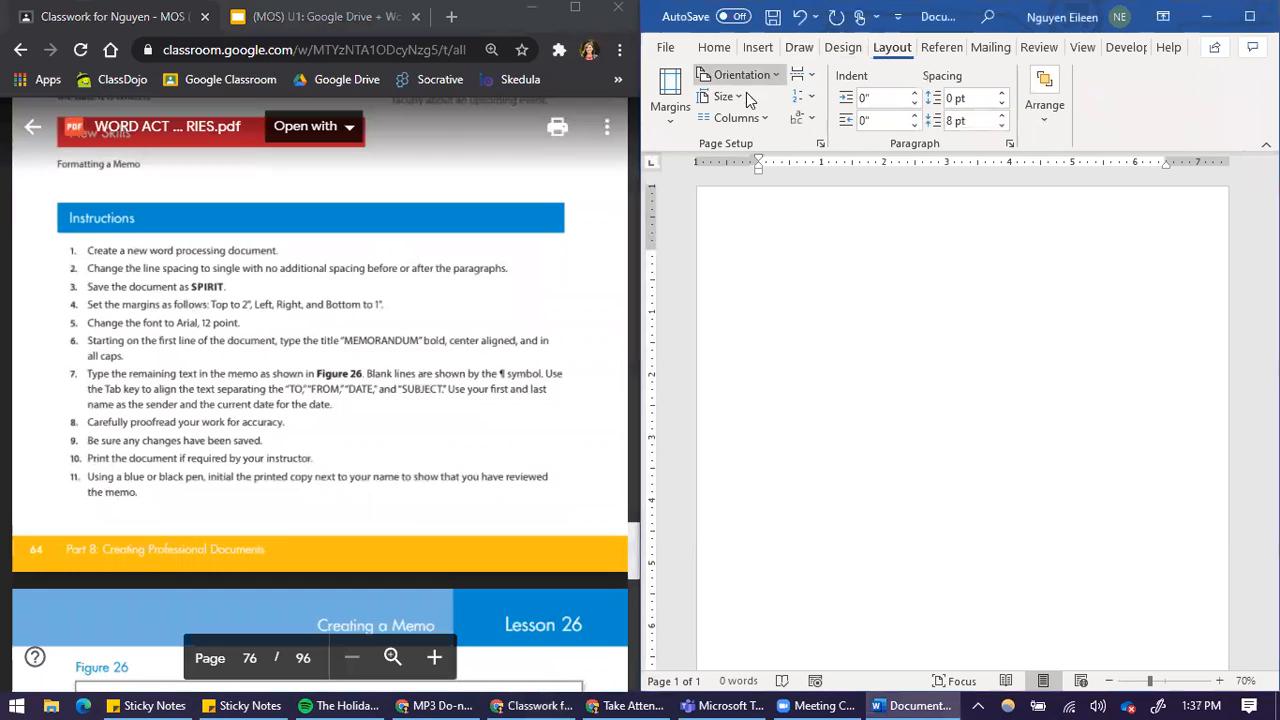
left_click(670, 95)
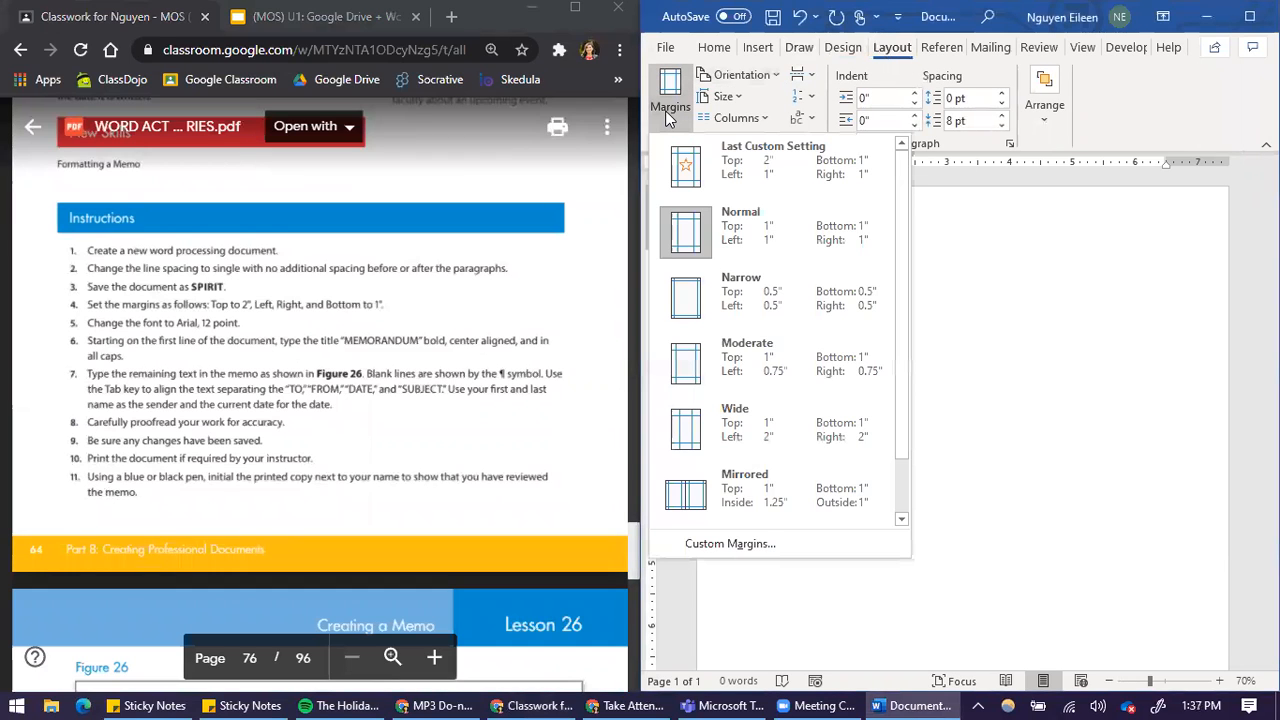
left_click(710, 545)
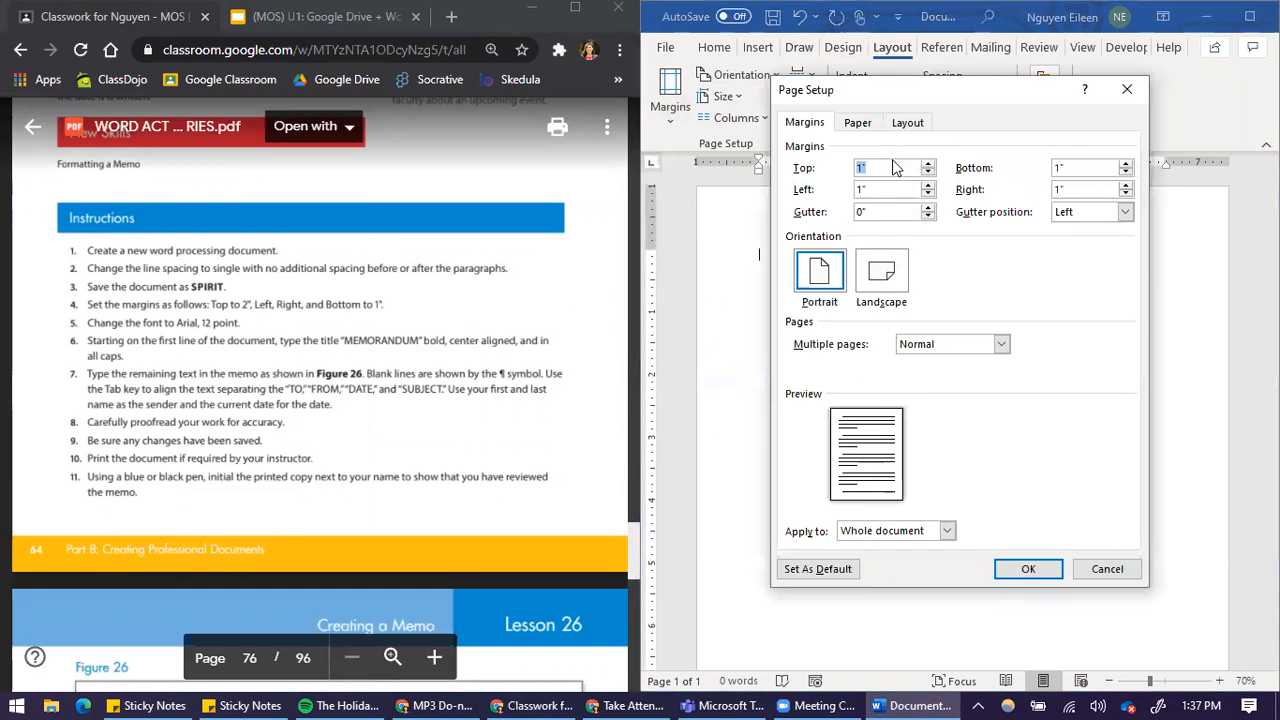
type("2")
left_click(1028, 568)
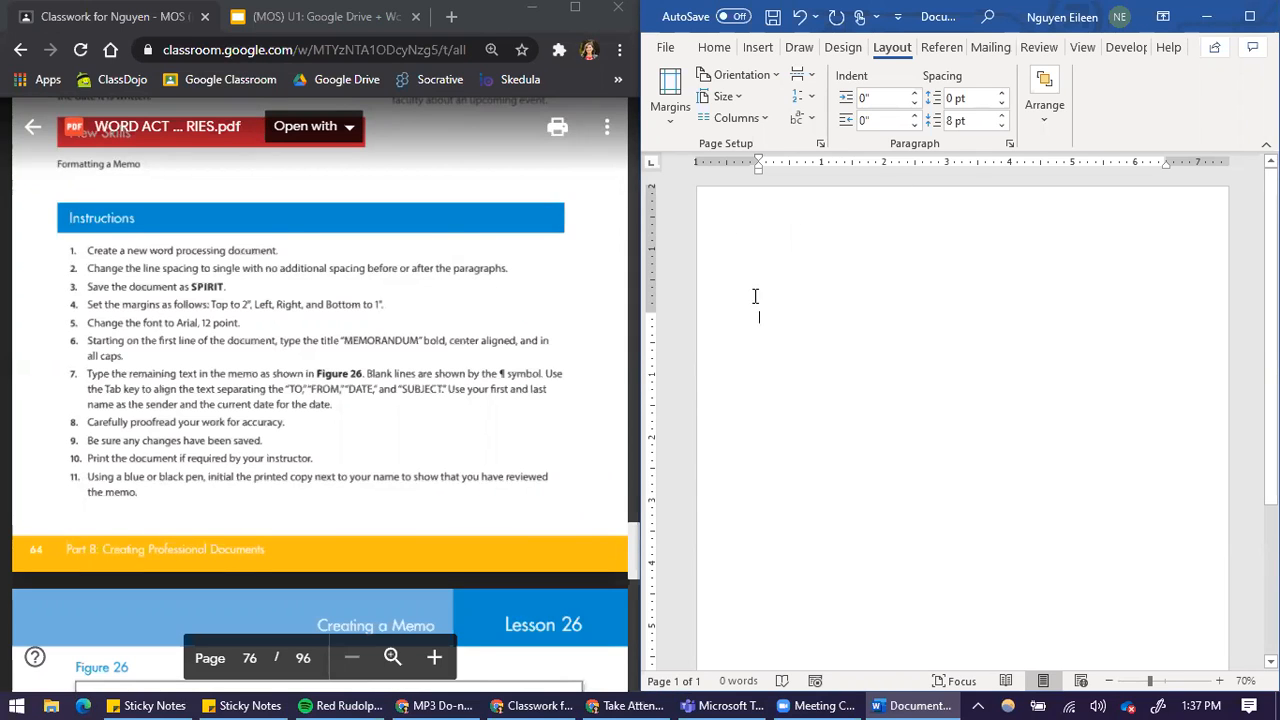
Set the document's font to Arial, 12 point
scroll(303, 287, "down", 1)
scroll(250, 300, "up", 1)
scroll(200, 310, "down", 1)
scroll(143, 320, "up", 1)
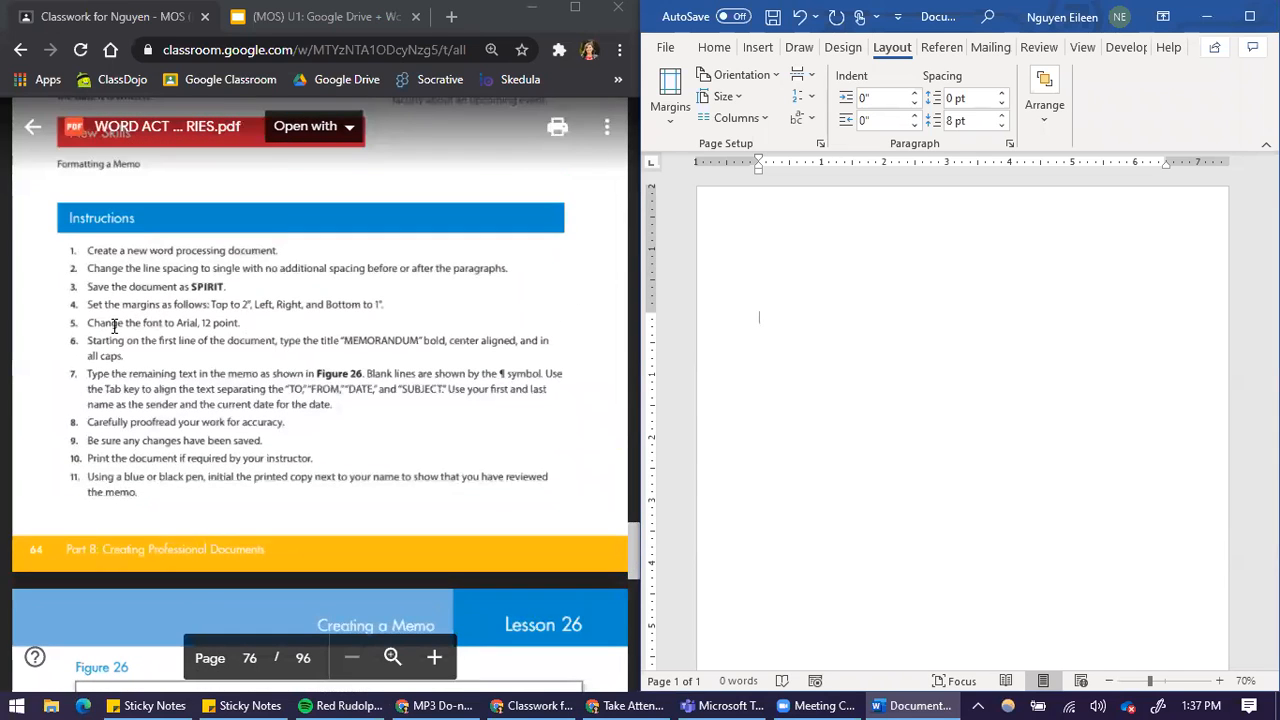
left_click(727, 53)
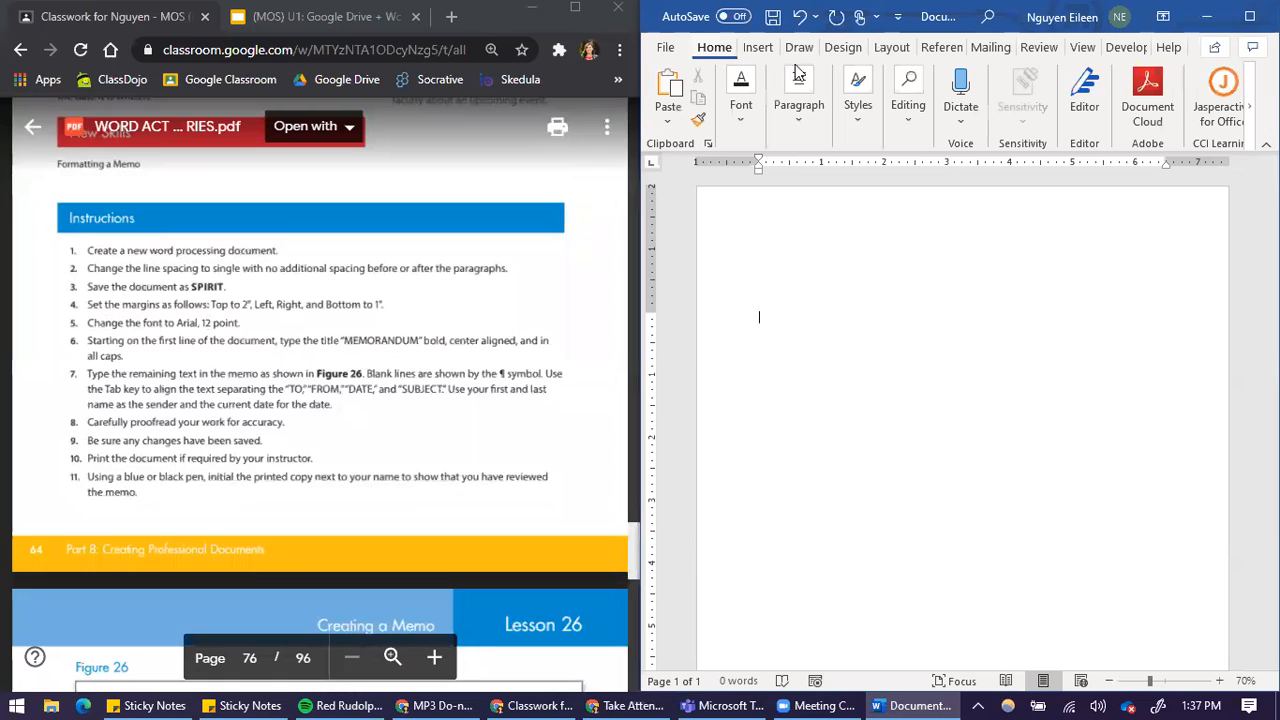
left_click(748, 118)
left_click(868, 174)
left_click(816, 177)
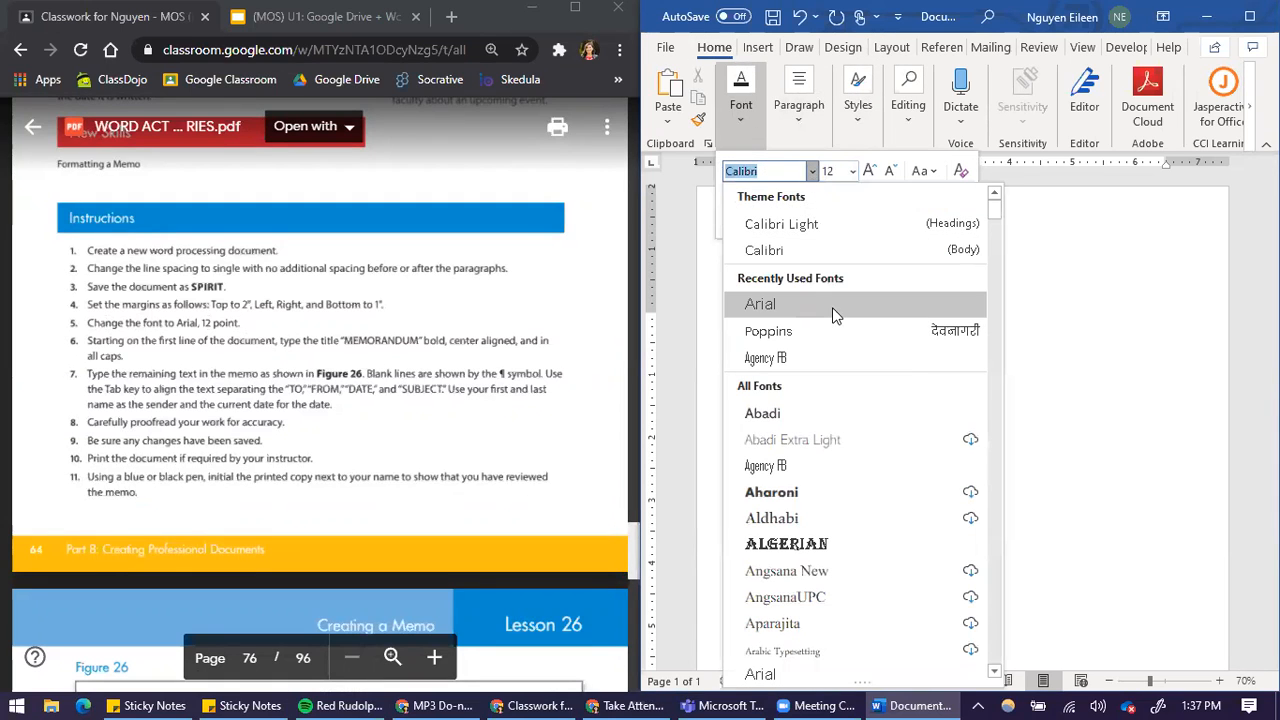
left_click(832, 307)
left_click(836, 311)
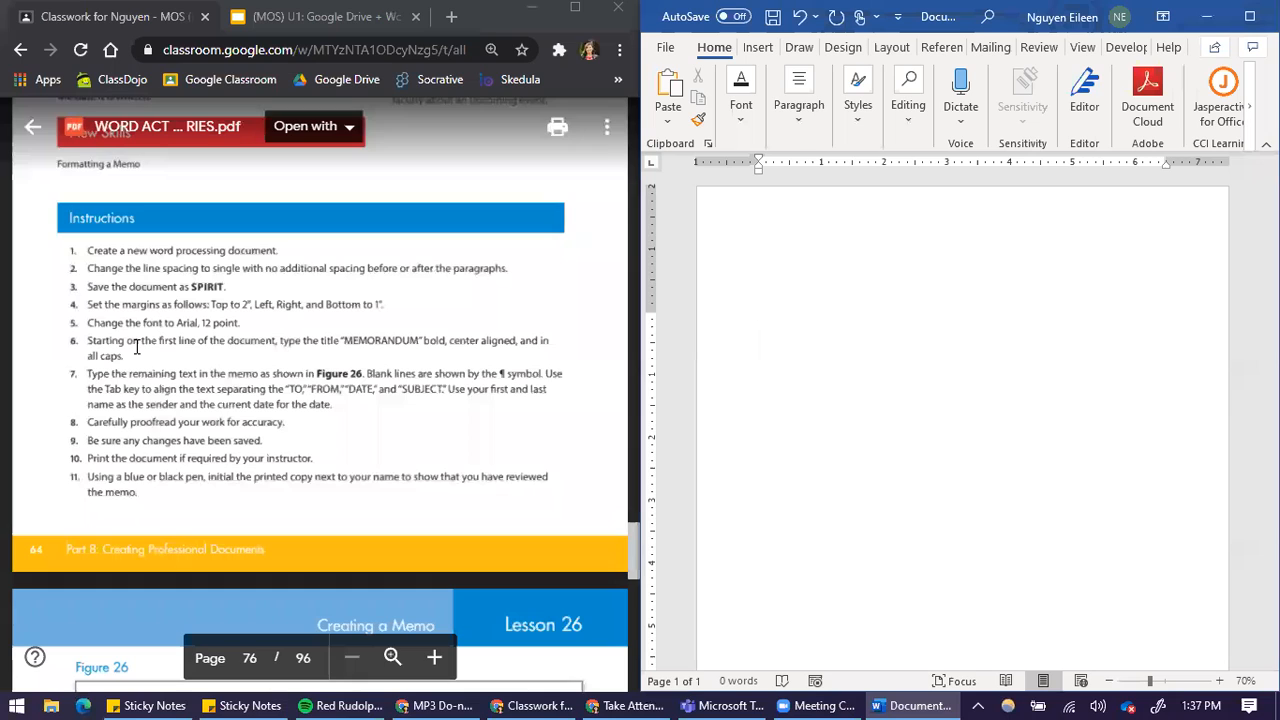
Enter the title MEMORANDUM in all caps on the first line and make it bold
type("MEM")
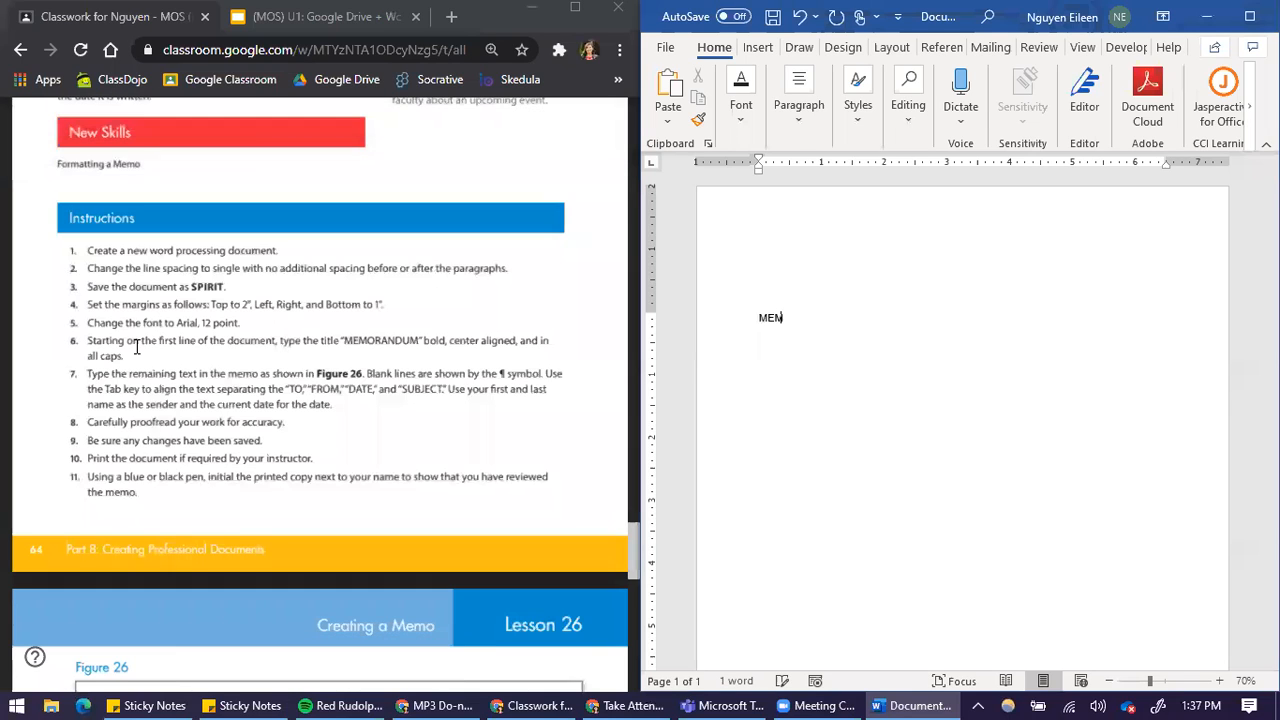
type("ORANDUM")
key("ctrl+a")
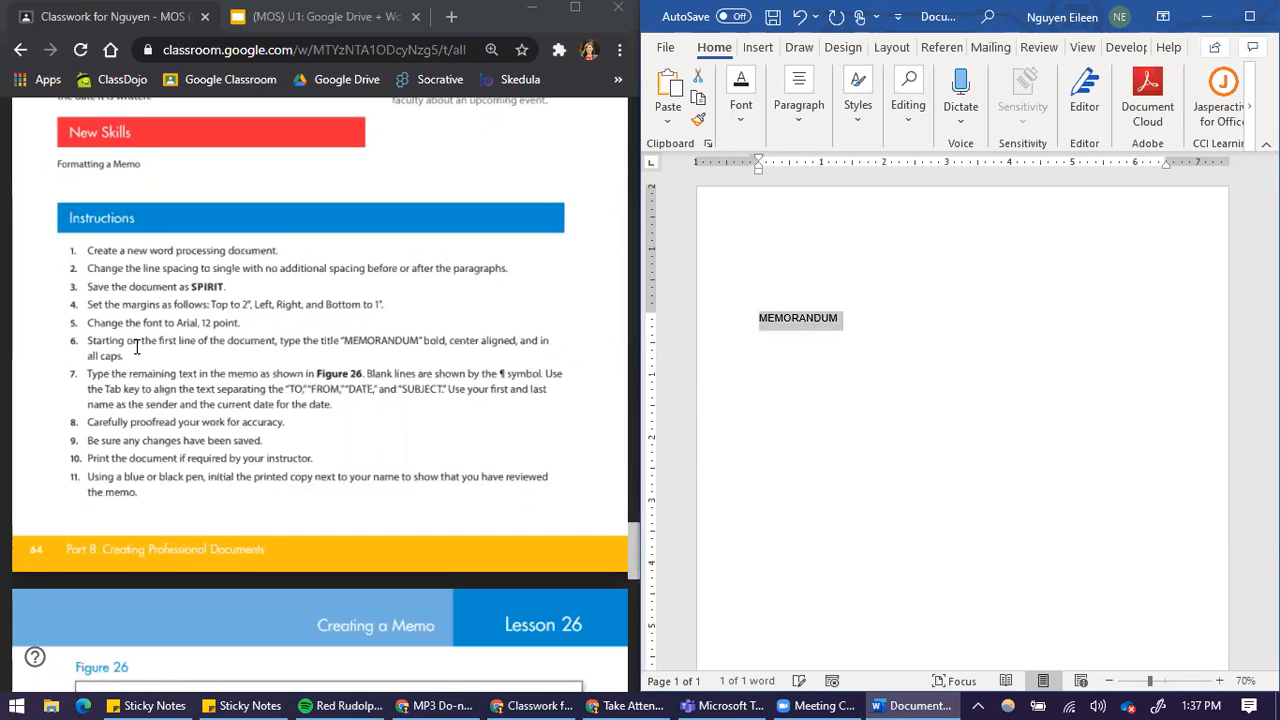
key("ctrl+b")
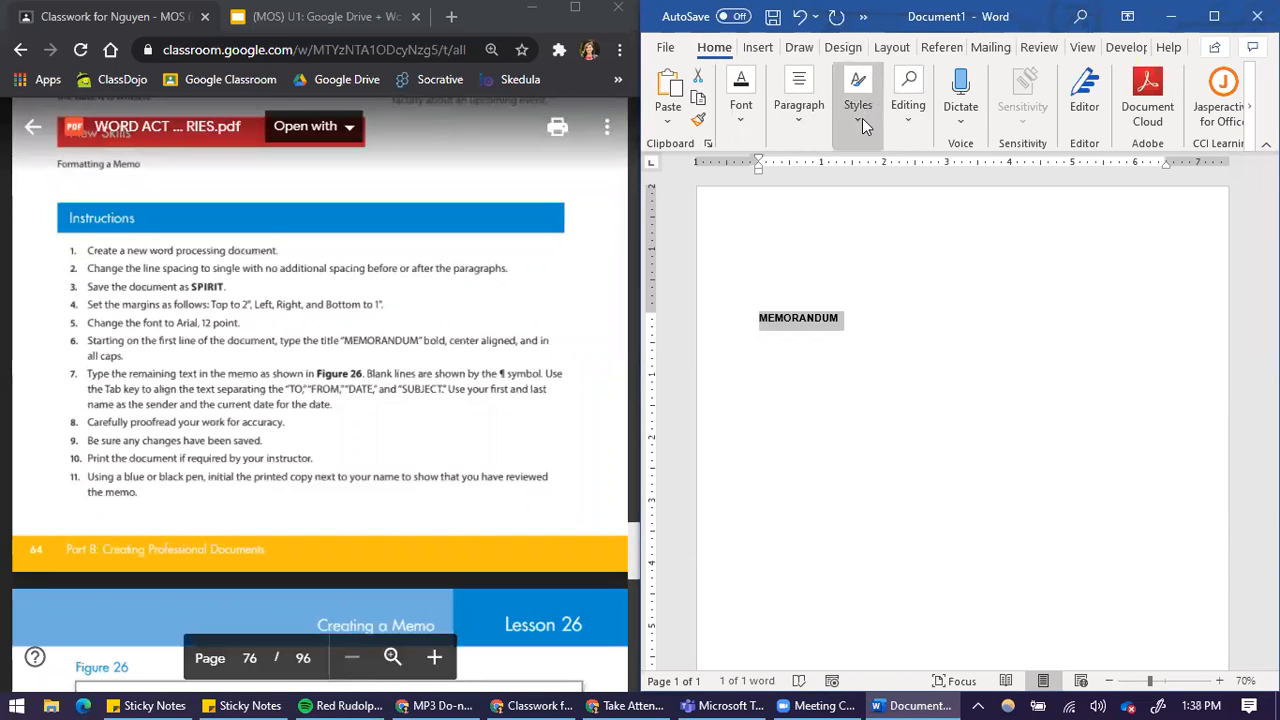
left_click(757, 140)
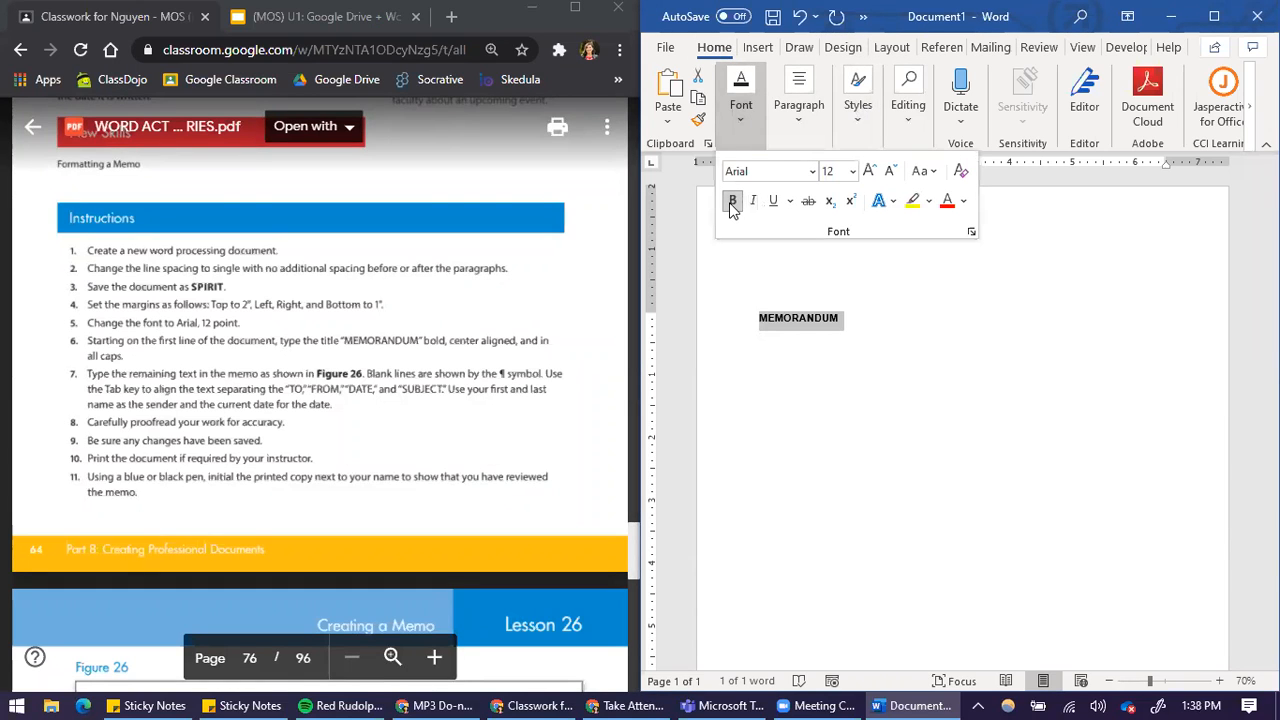
left_click(852, 302)
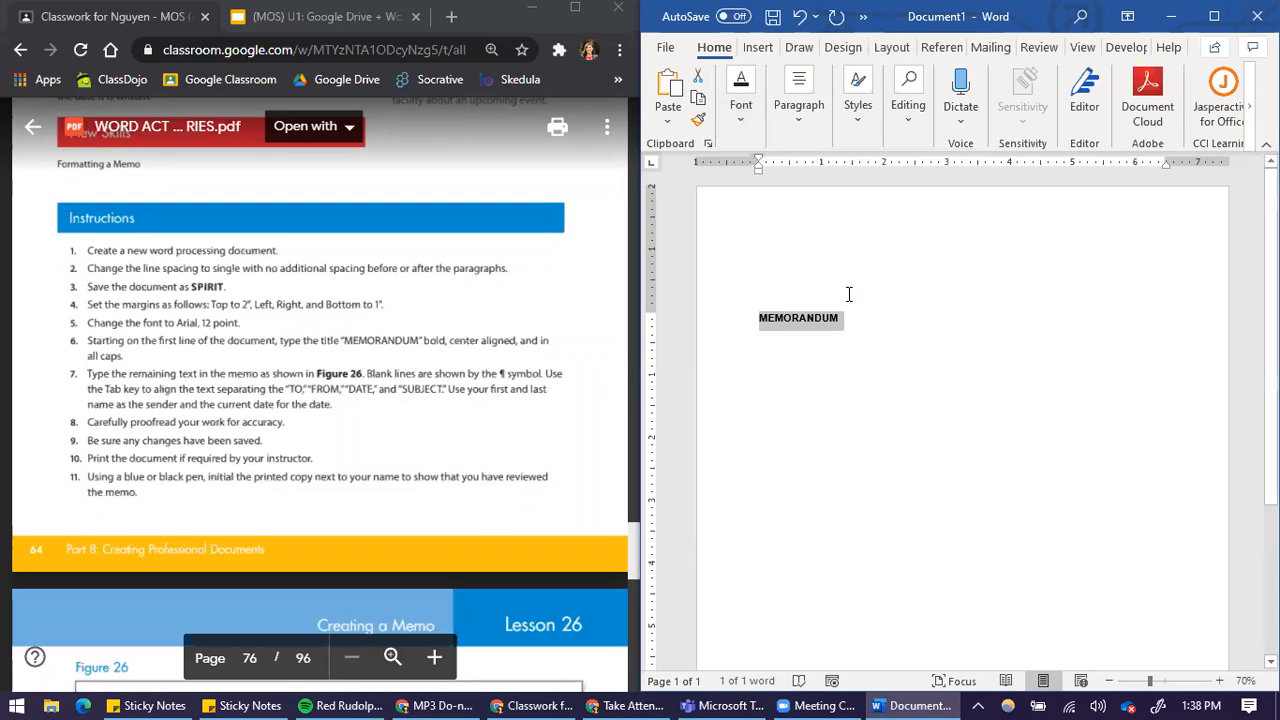
Center the MEMORANDUM title and add two blank lines below it
left_click(806, 128)
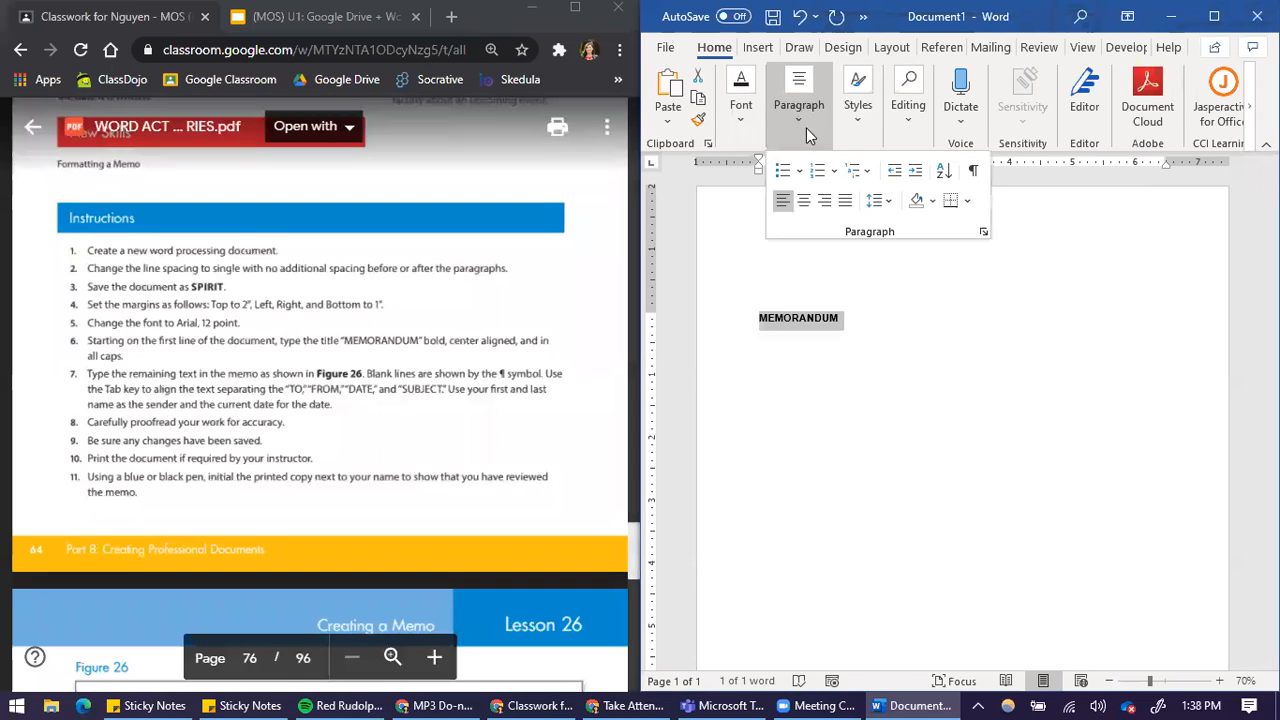
left_click(805, 201)
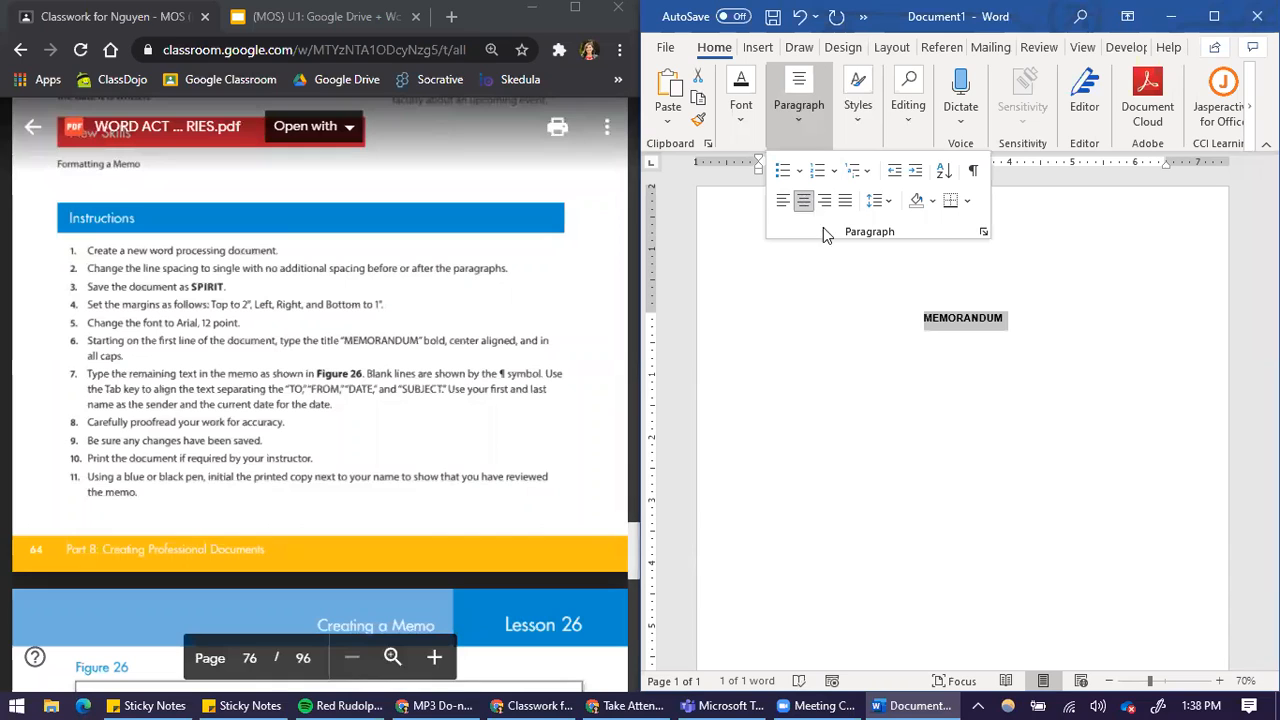
left_click(1018, 330)
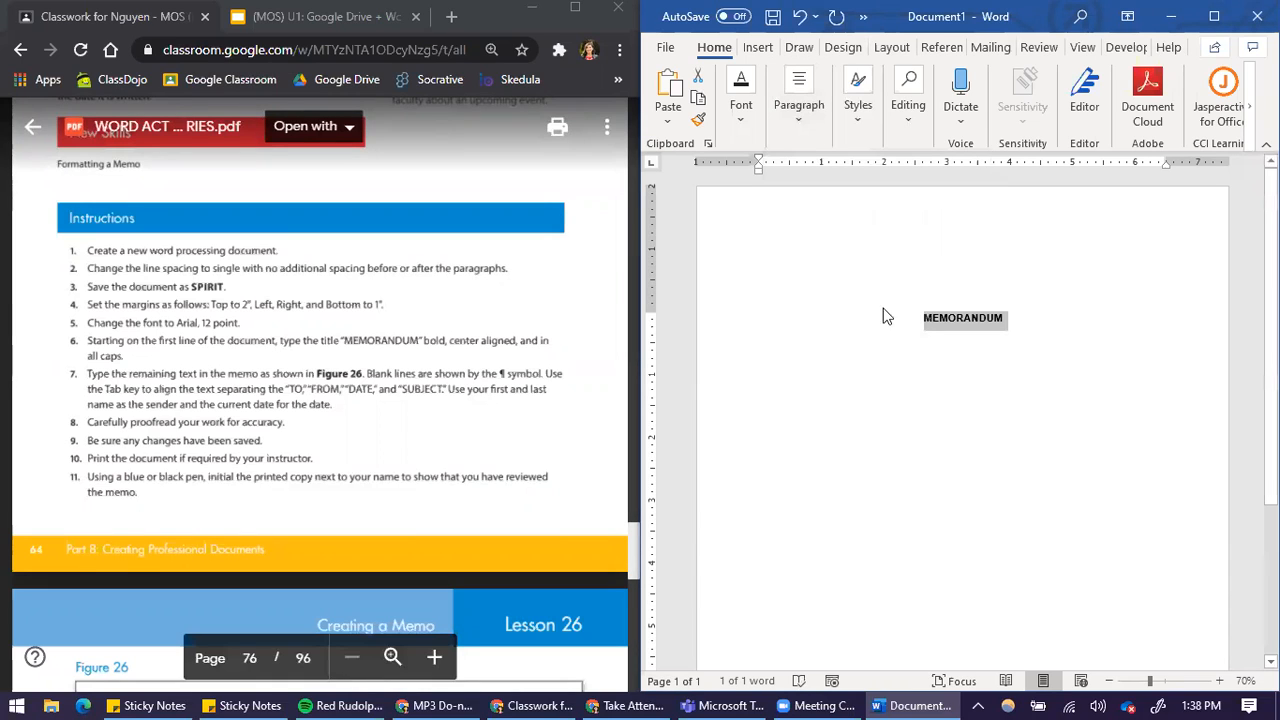
left_click(1036, 314)
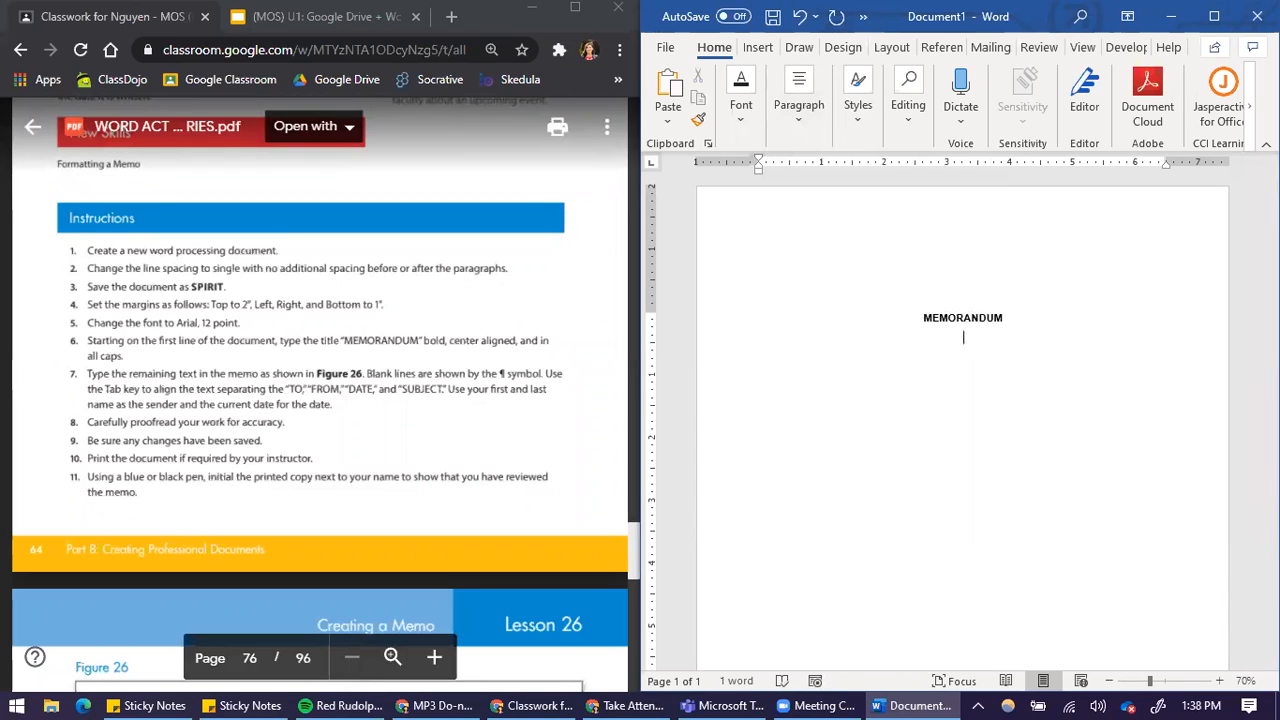
key("Return")
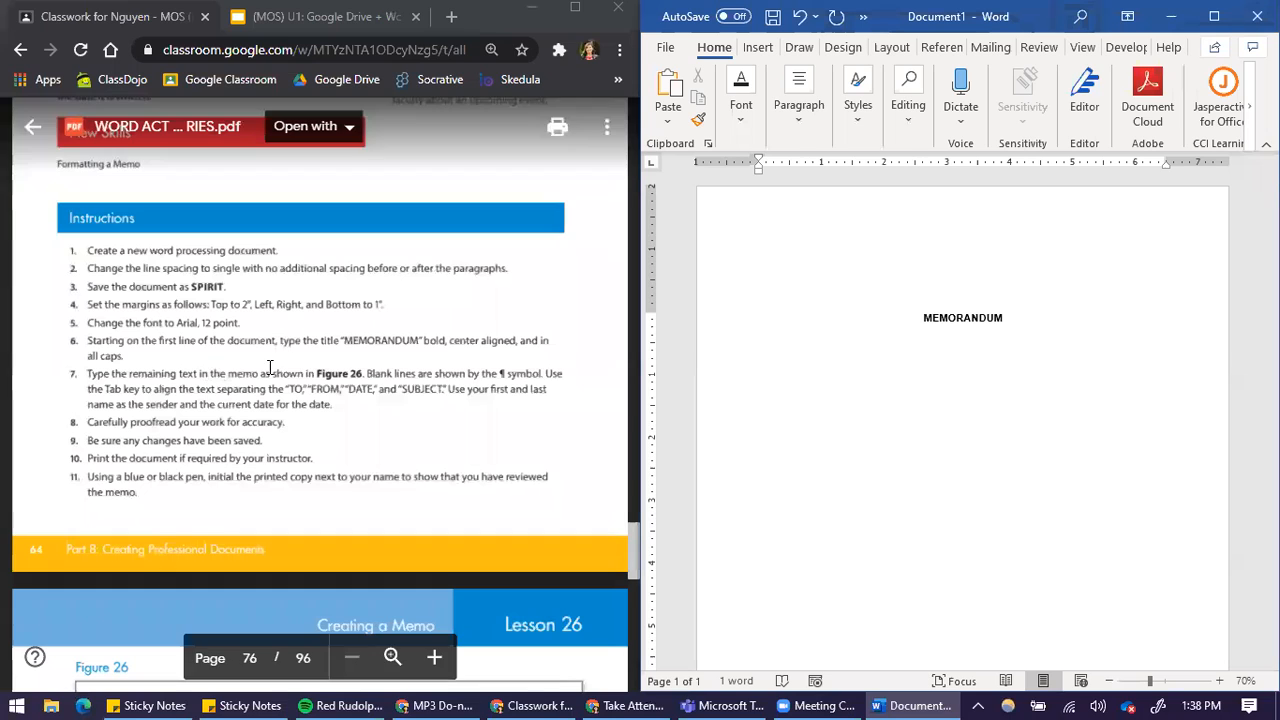
Examine instruction 7 and the Figure 26 memo sample in the PDF, enlarging it to read the heading layout, body text and ¶ blank-line marks
left_click_drag(306, 373, 364, 373)
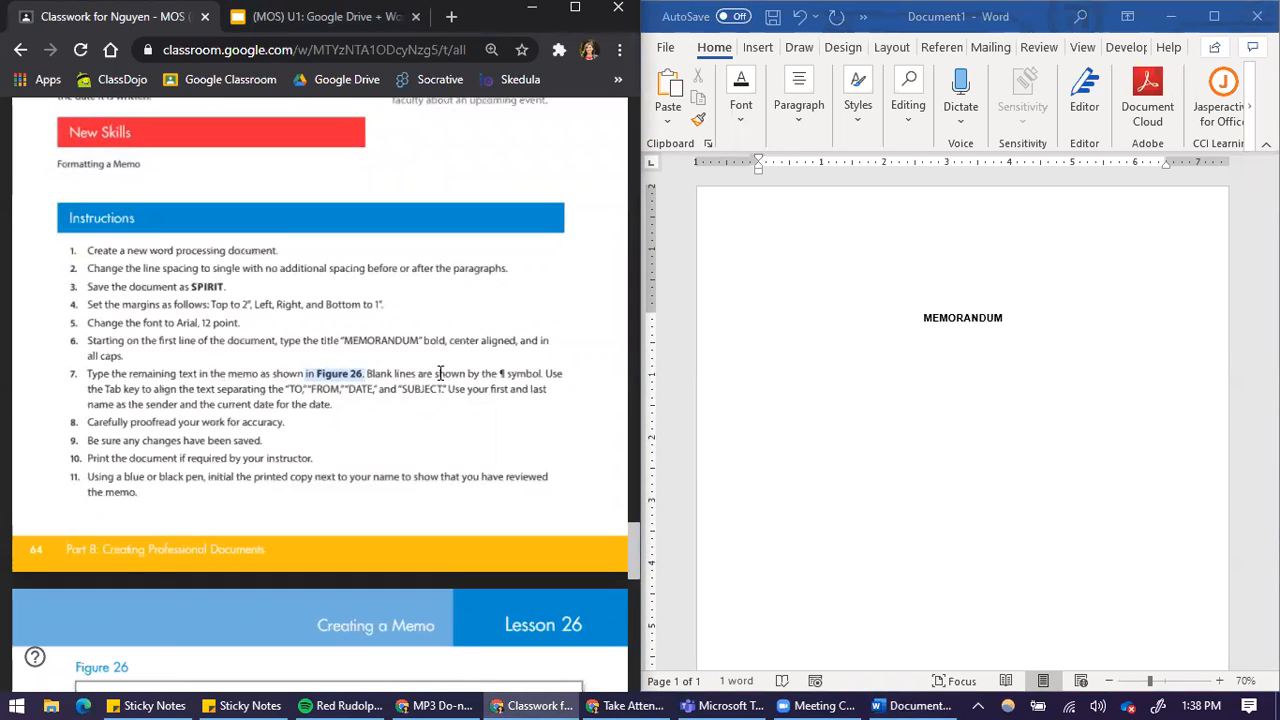
left_click(503, 372)
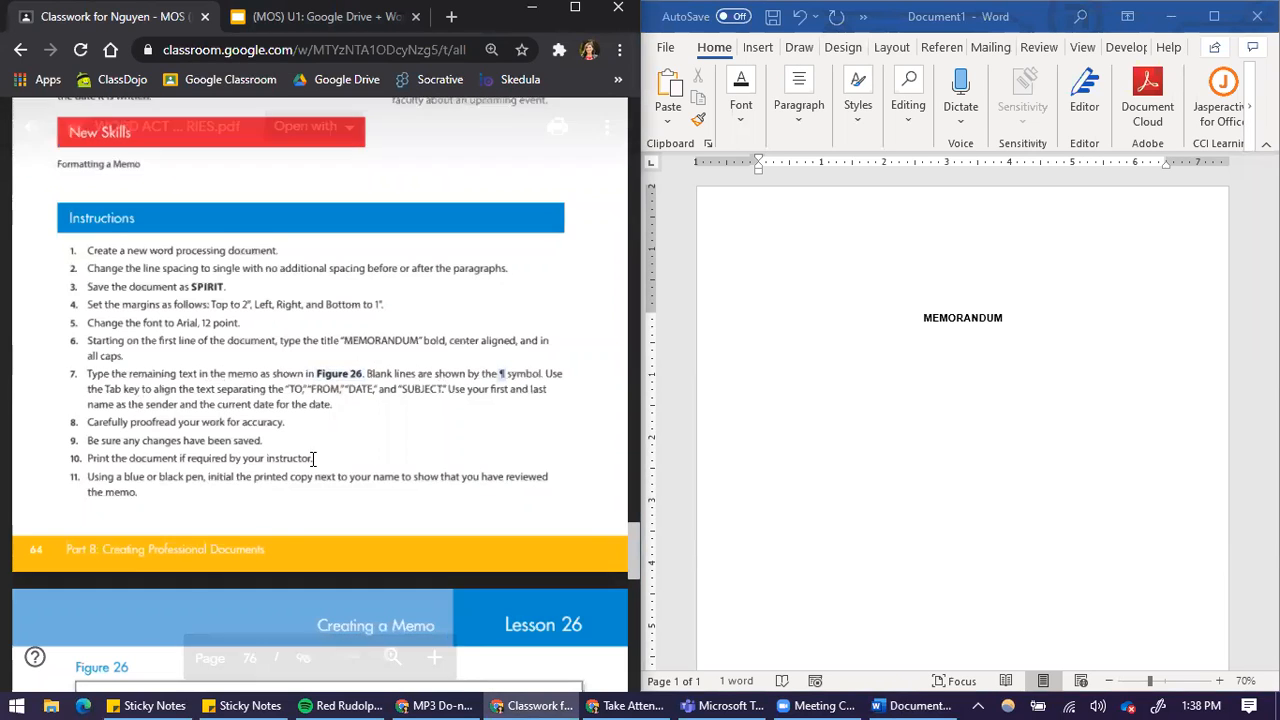
scroll(263, 506, "down", 10)
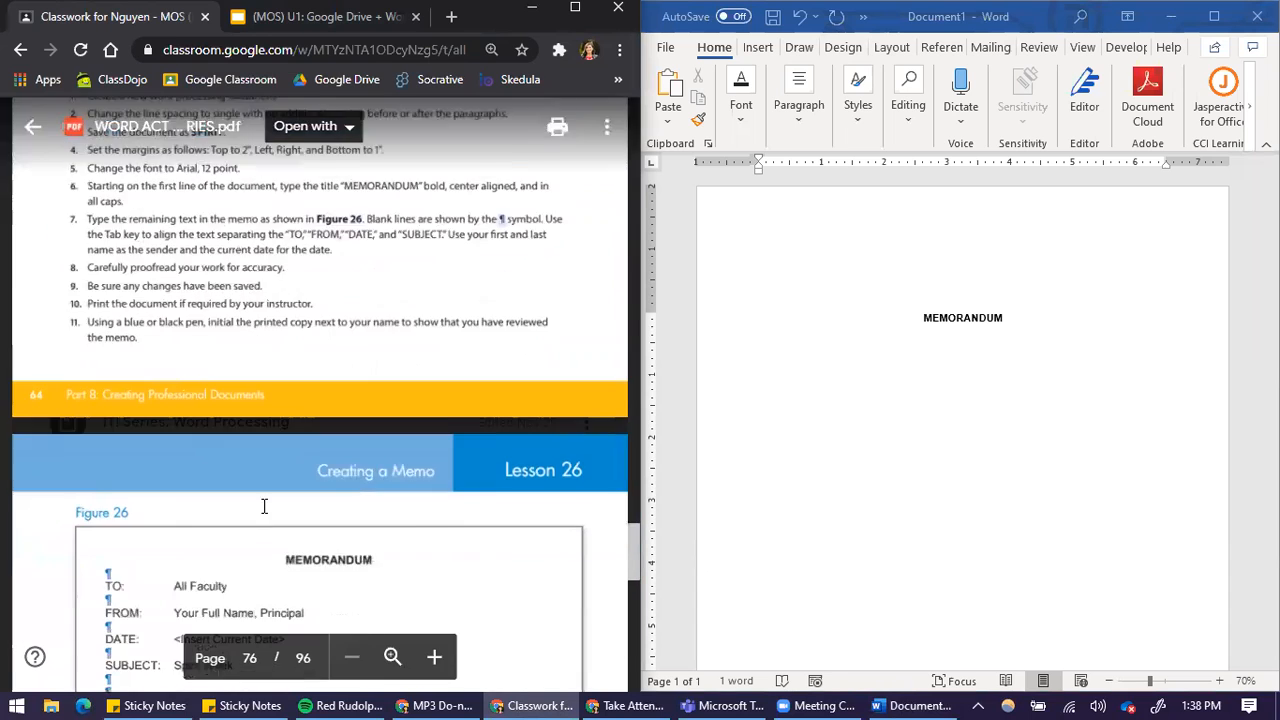
scroll(284, 474, "up", 8)
scroll(331, 406, "down", 2)
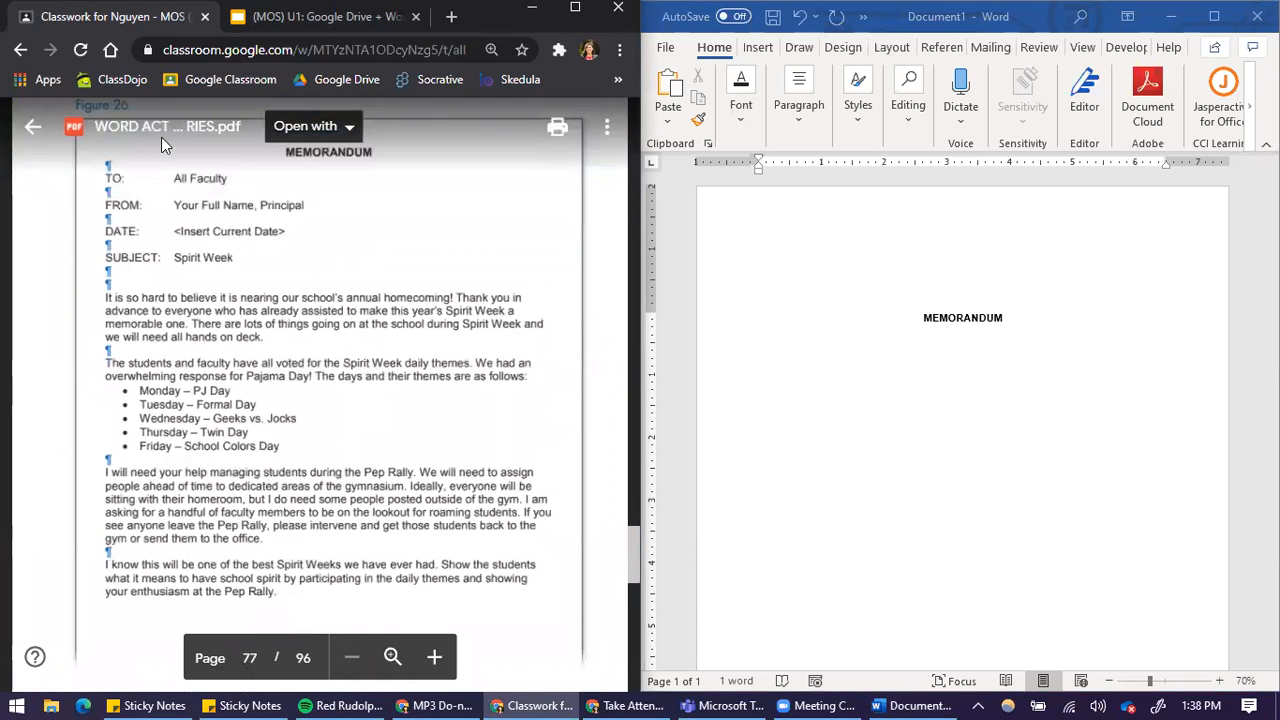
scroll(225, 510, "up", 1)
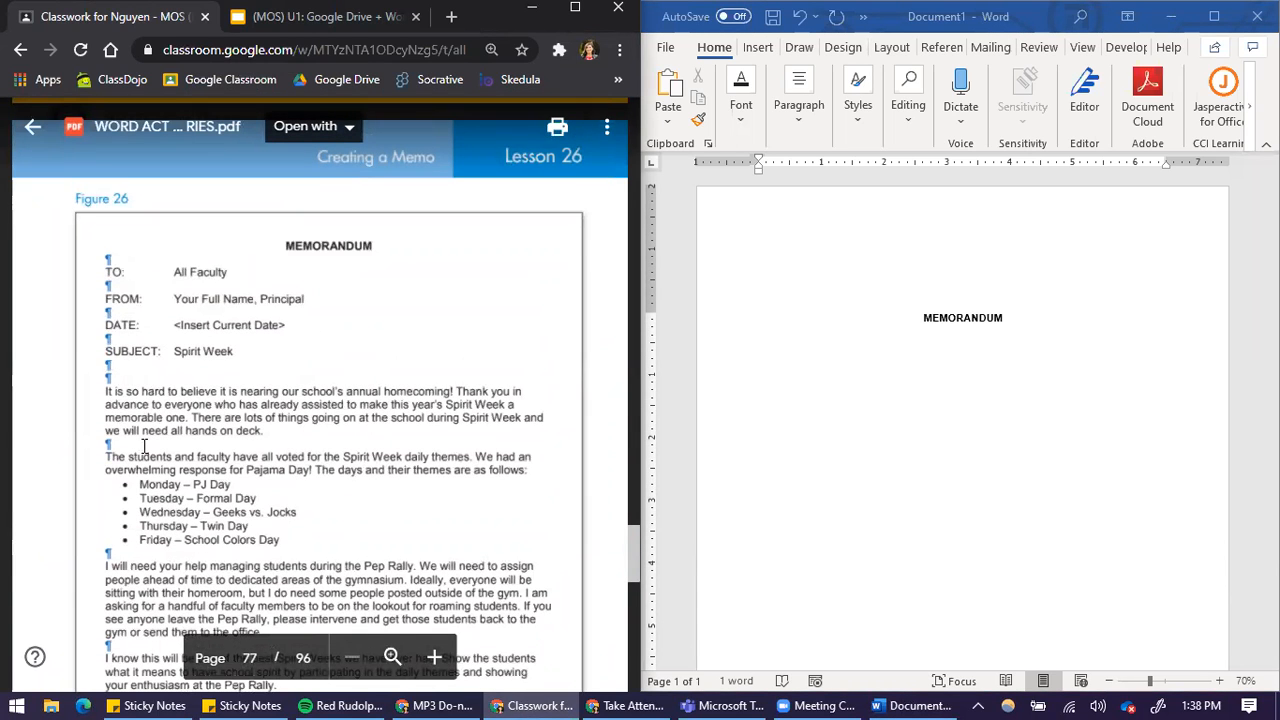
scroll(80, 326, "down", 1)
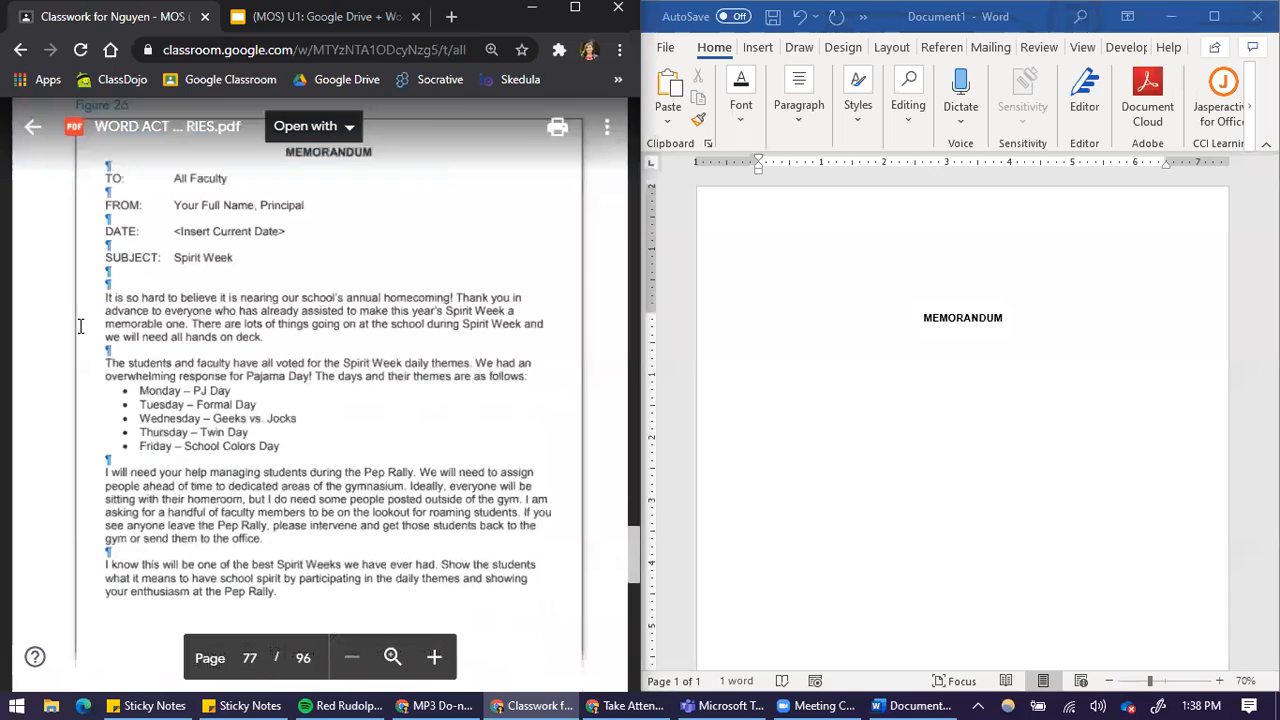
left_click(434, 657)
left_click_drag(57, 265, 127, 276)
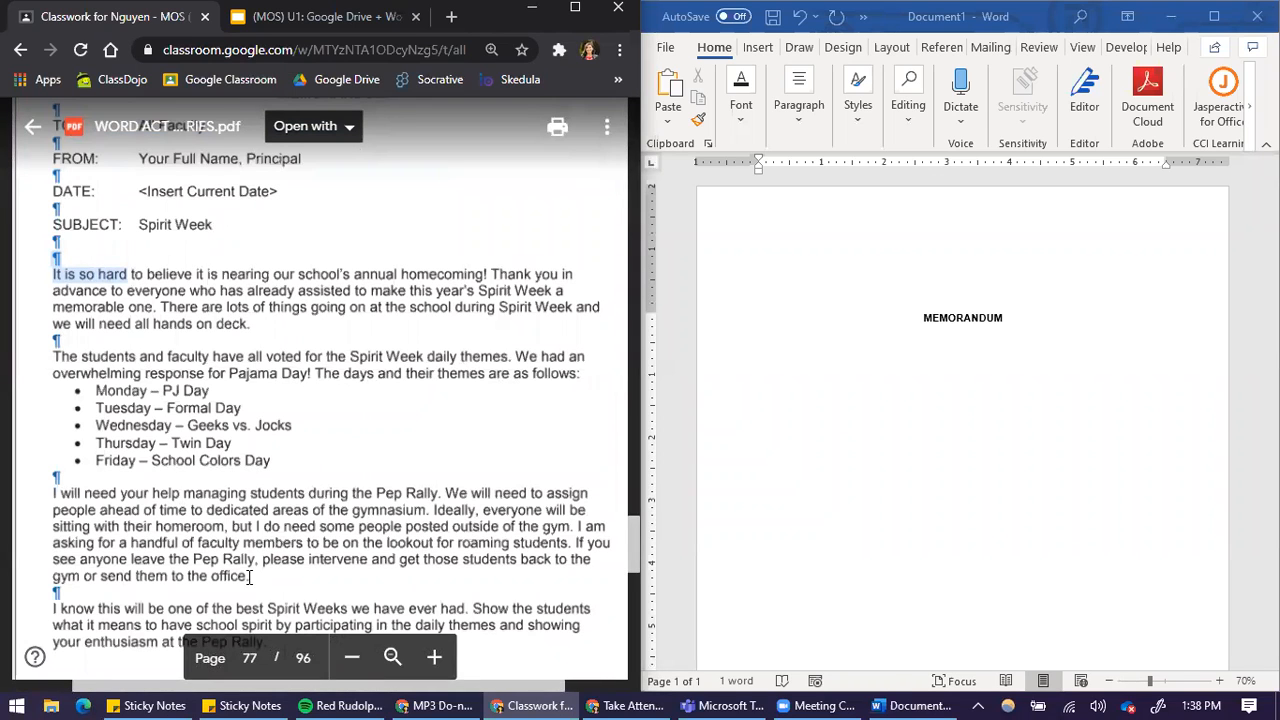
left_click(208, 272)
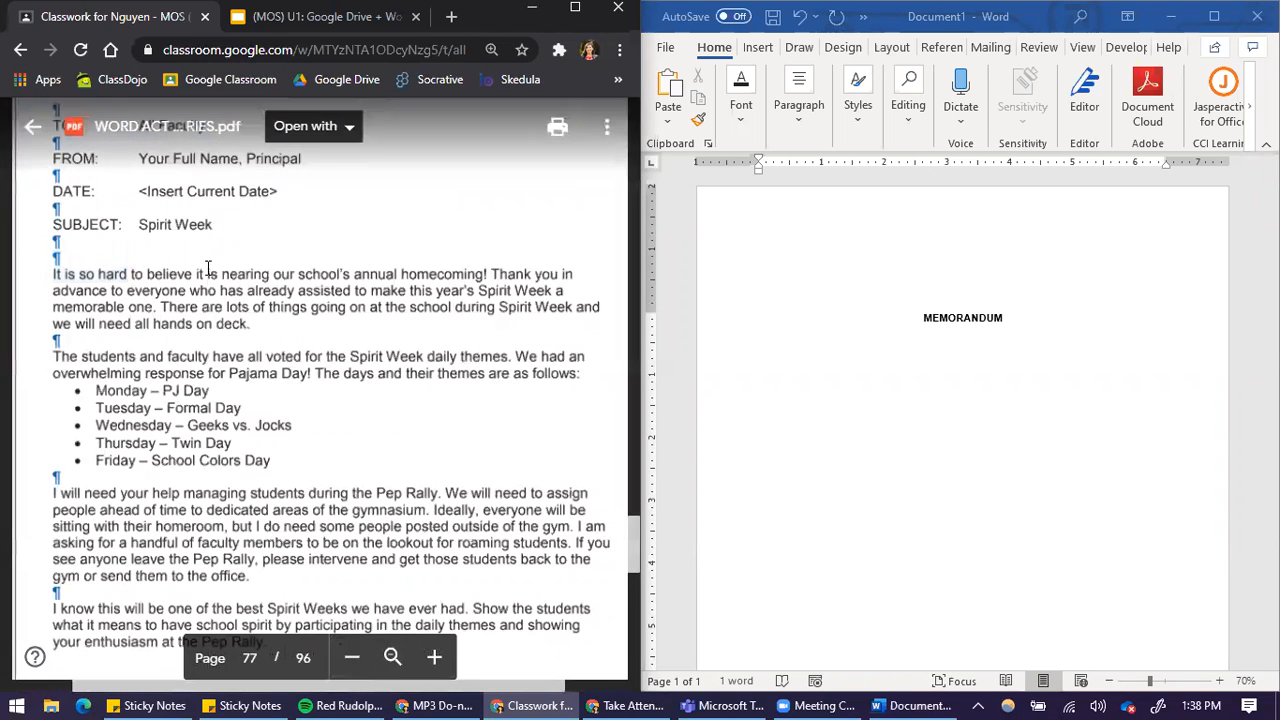
scroll(208, 280, "up", 3)
left_click(993, 322)
key("BackSpace")
left_click(58, 205)
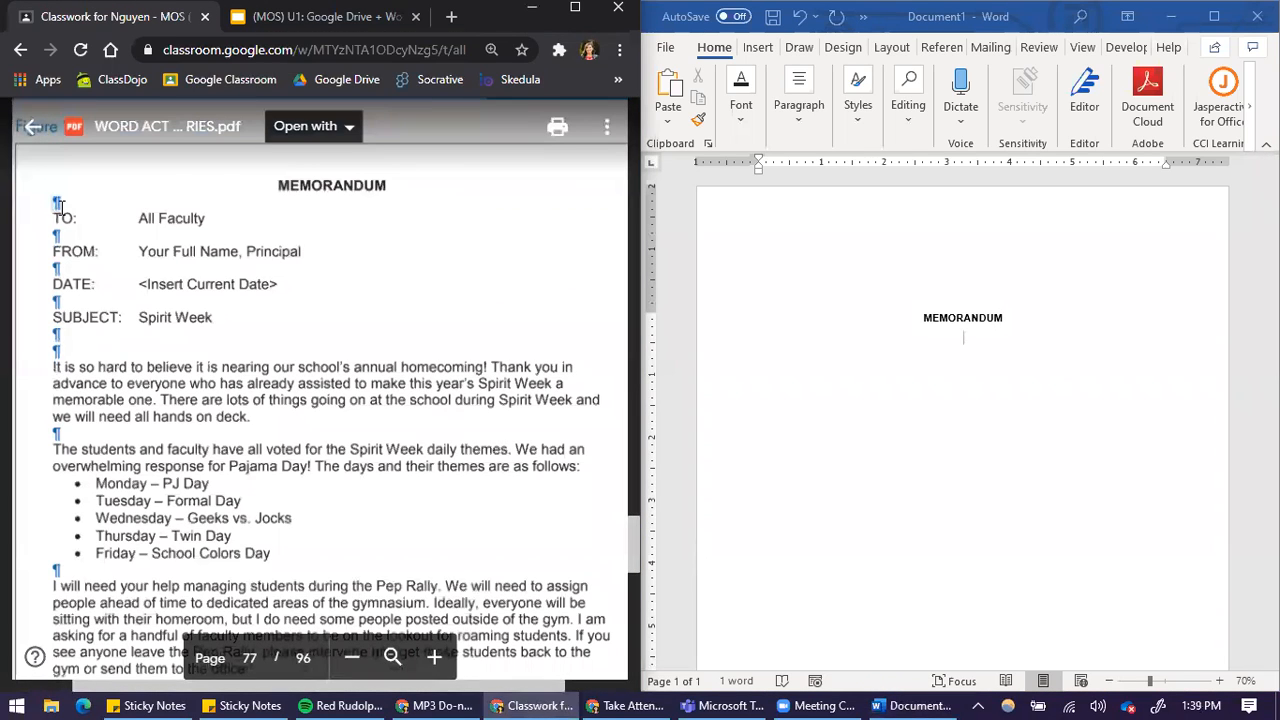
left_click_drag(69, 242, 57, 267)
Show the paragraph marks in the maximized Word document, then place its window beside the PDF again
left_click(998, 370)
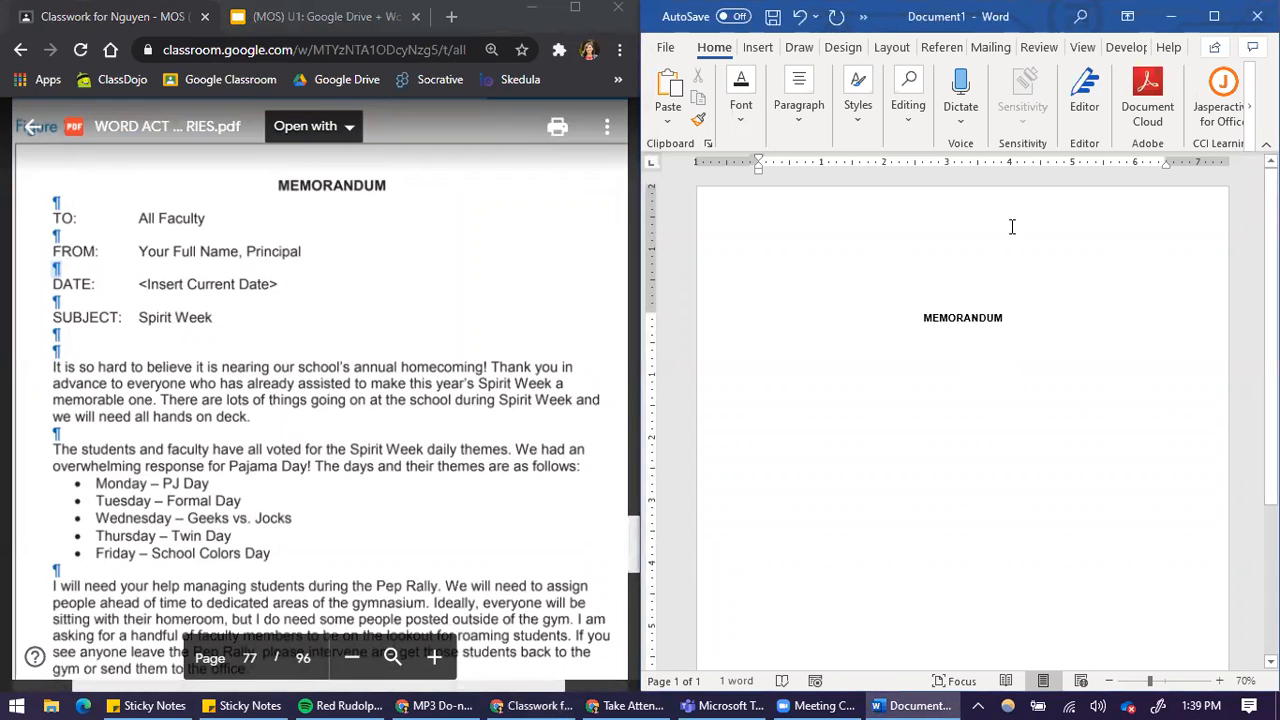
left_click(1214, 16)
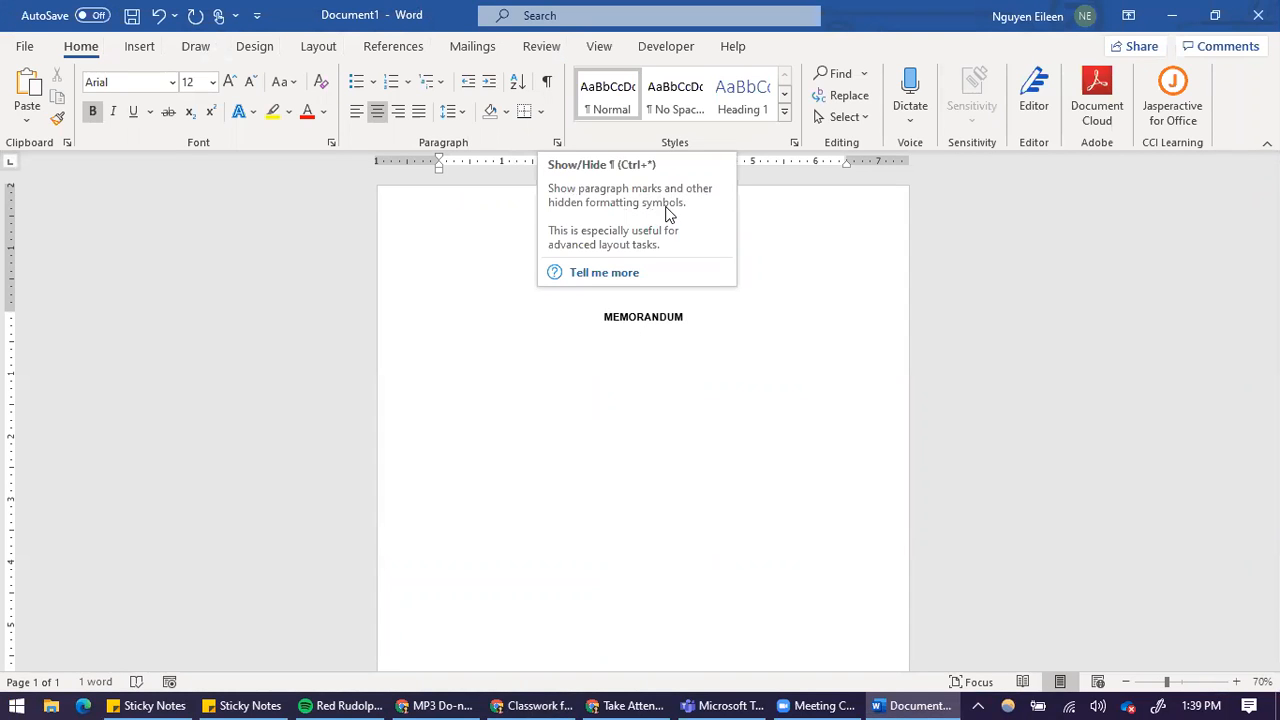
left_click(546, 81)
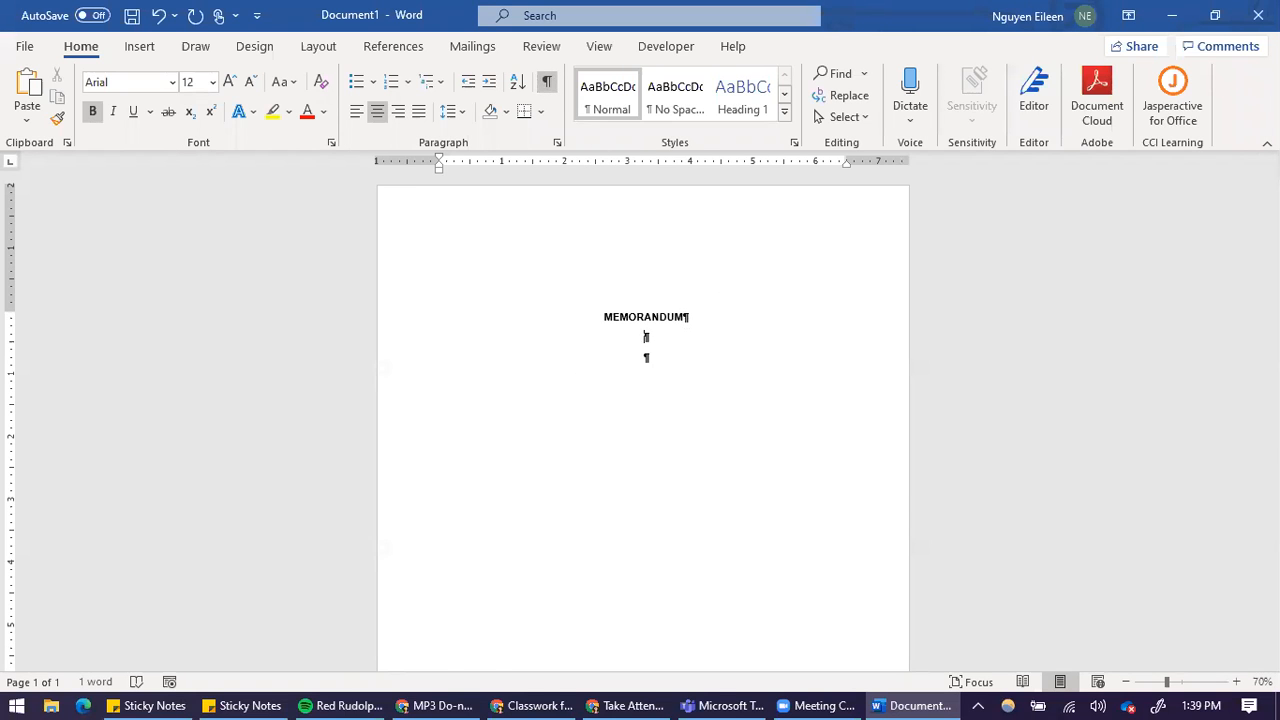
key("super+Right")
left_click(229, 201)
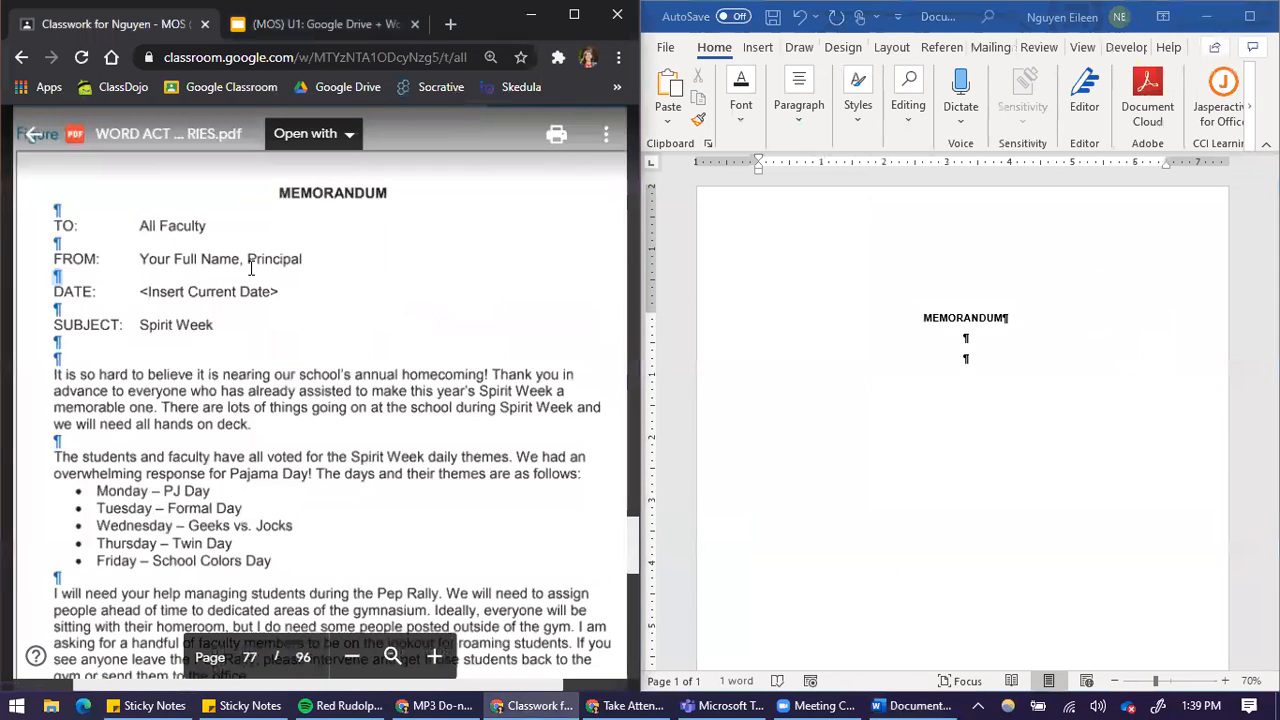
Left-align the first blank line below the MEMORANDUM title
left_click(960, 276)
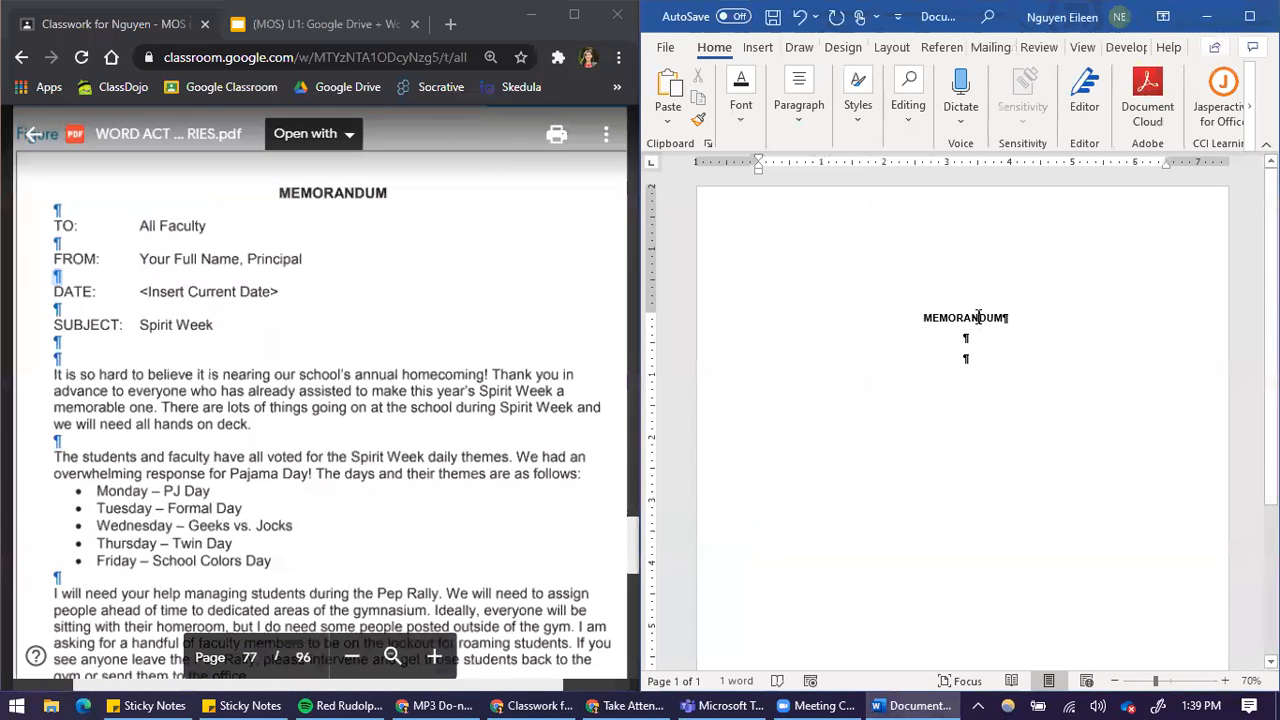
left_click(798, 100)
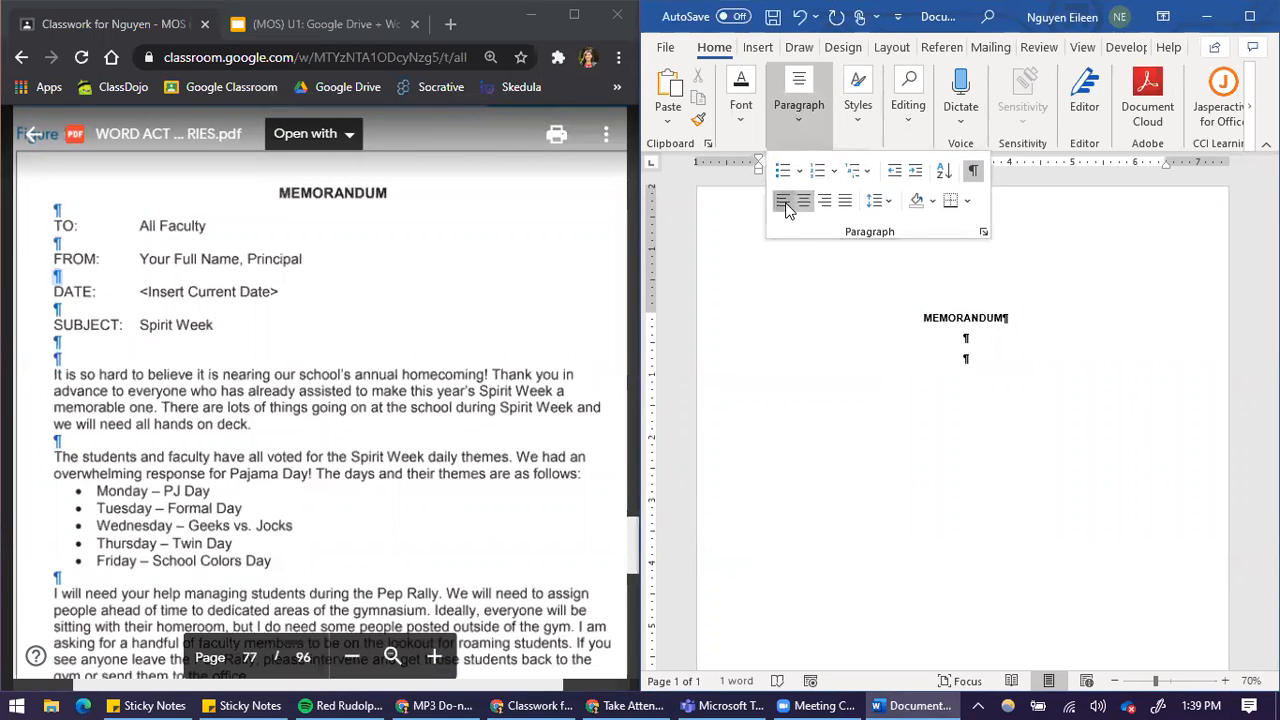
left_click(785, 200)
left_click(892, 345)
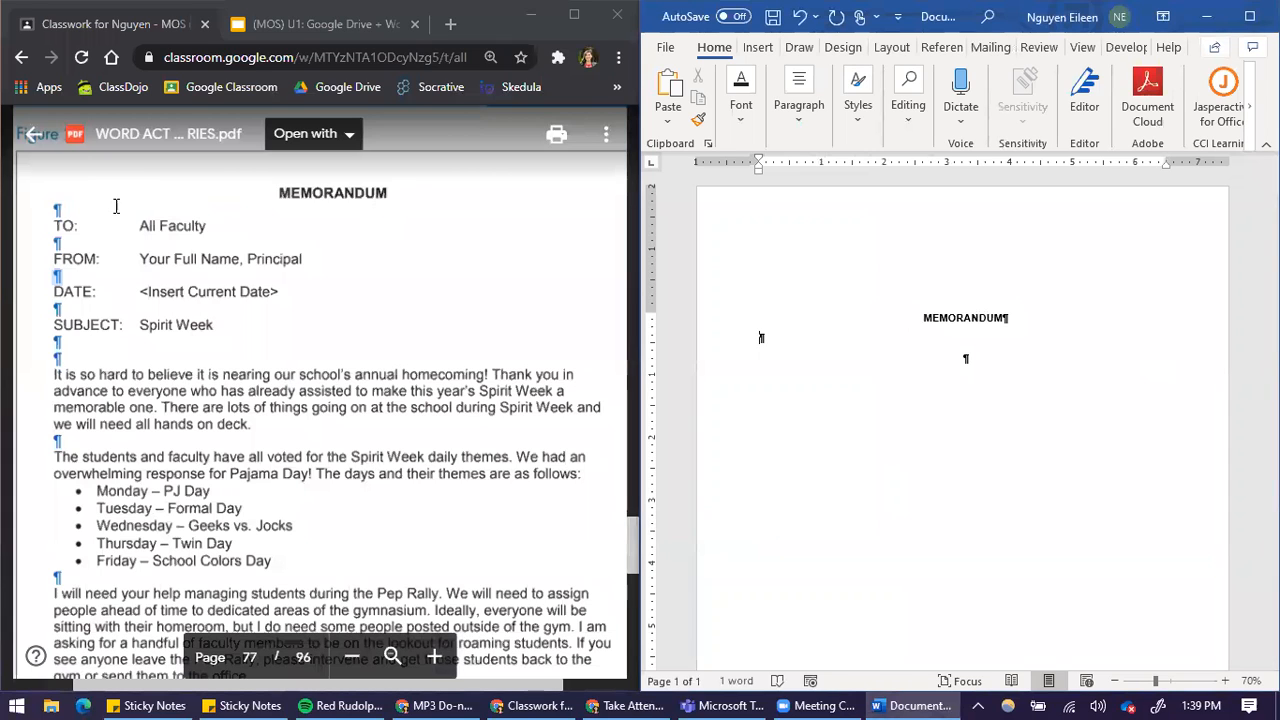
Leave one blank line below the title and enter the TO: line with All Faculty set off by two tabs
key("Return")
type("TO:")
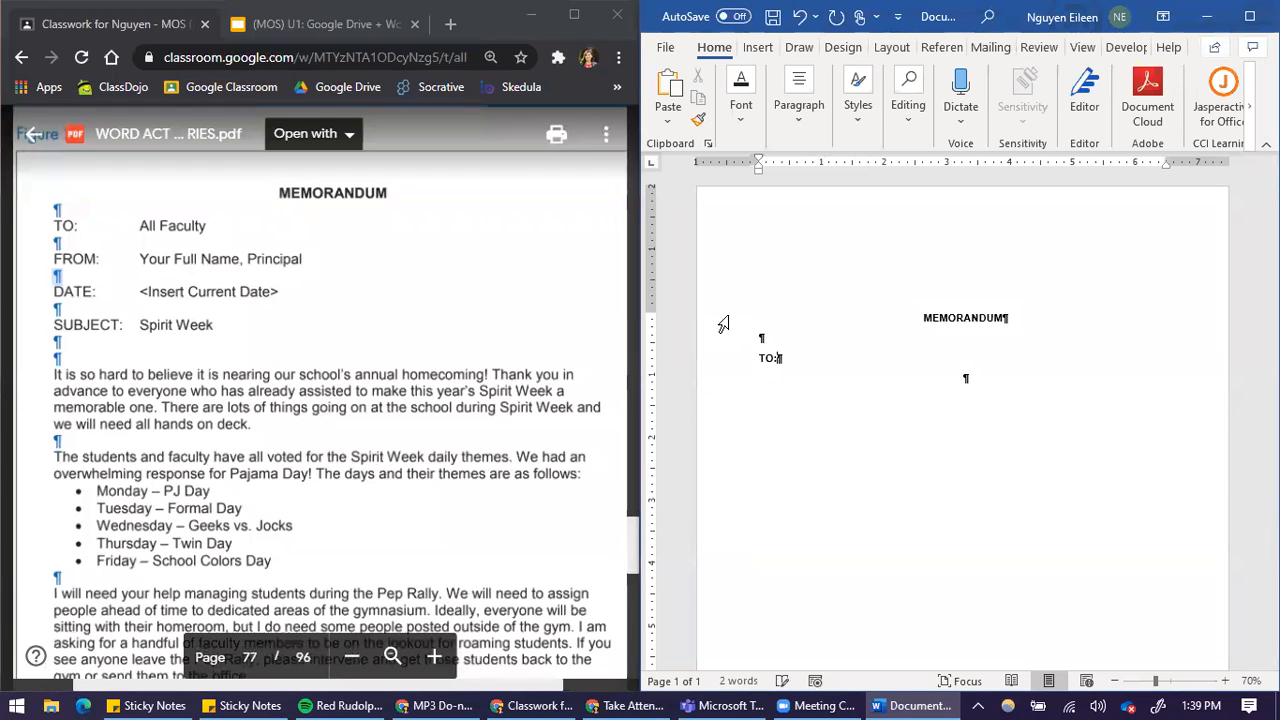
key("Tab")
key("Tab")
type("All")
type("culty")
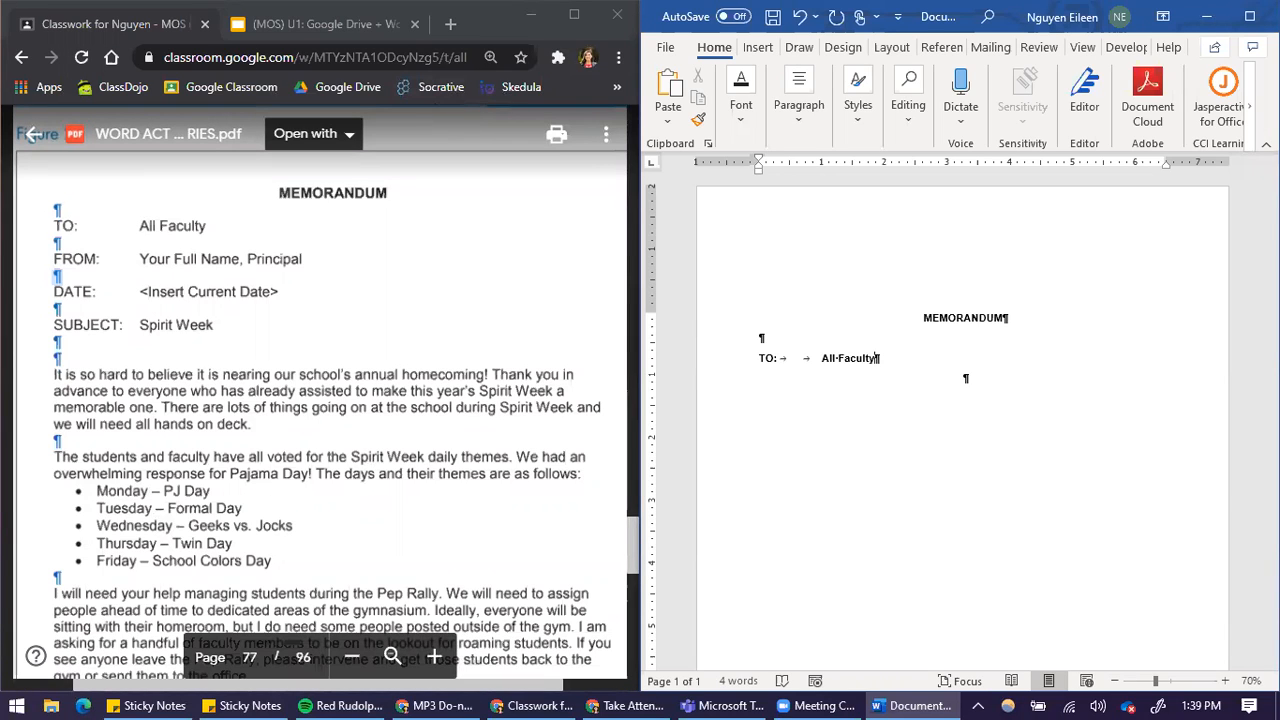
Remove the bold formatting from the TO: line and the blank line above it
left_click_drag(860, 360, 757, 340)
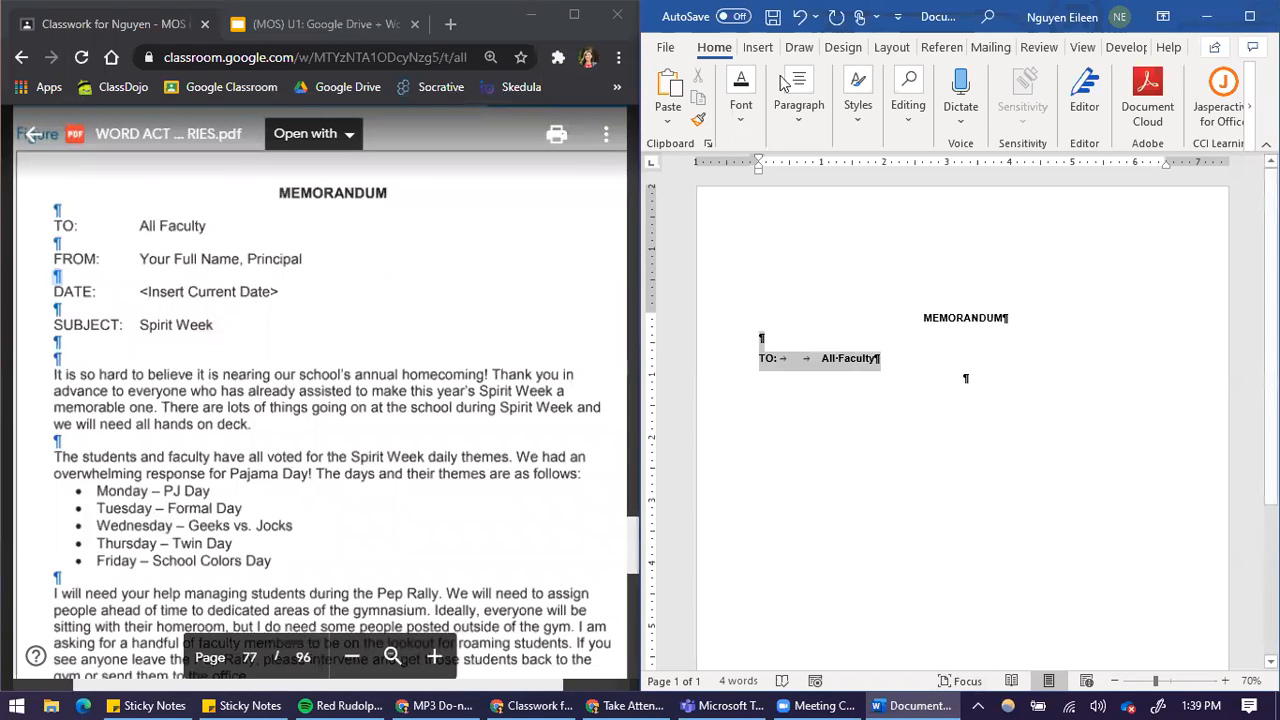
left_click(741, 95)
left_click(734, 200)
left_click(880, 366)
left_click(890, 360)
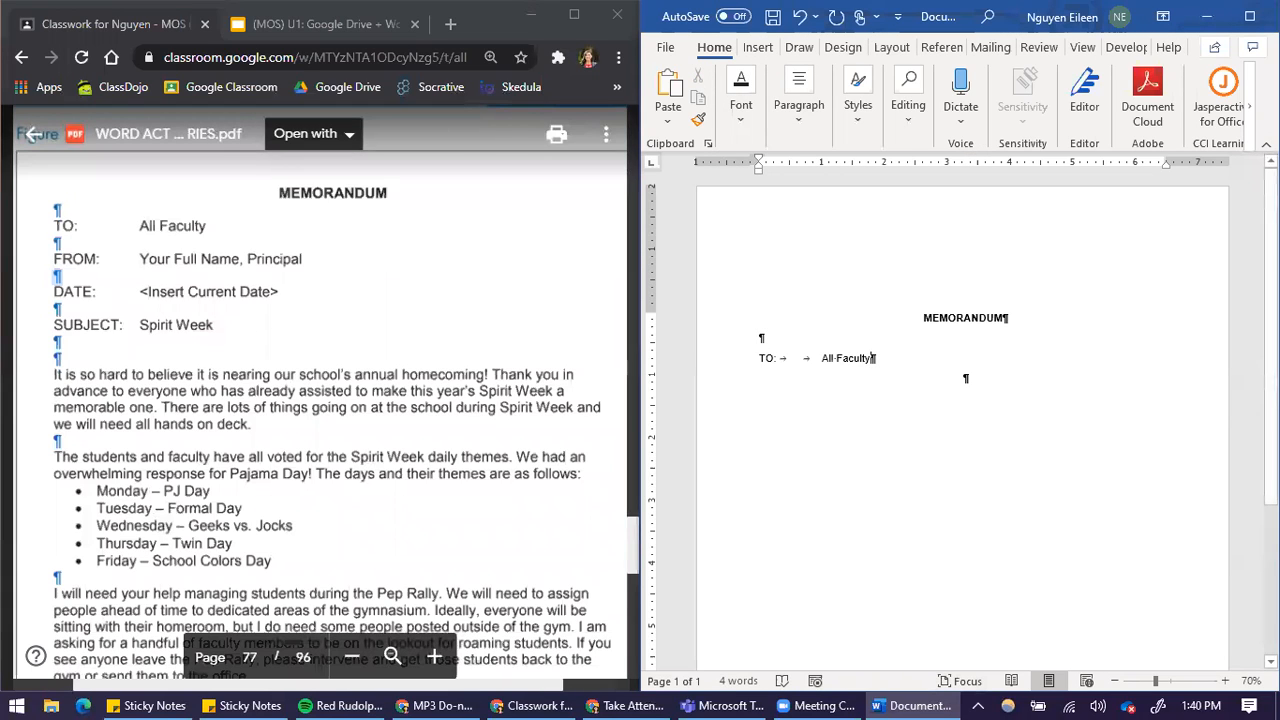
Add the FROM: label one blank line below the TO: line, followed by a tab
key("Return")
key("Return")
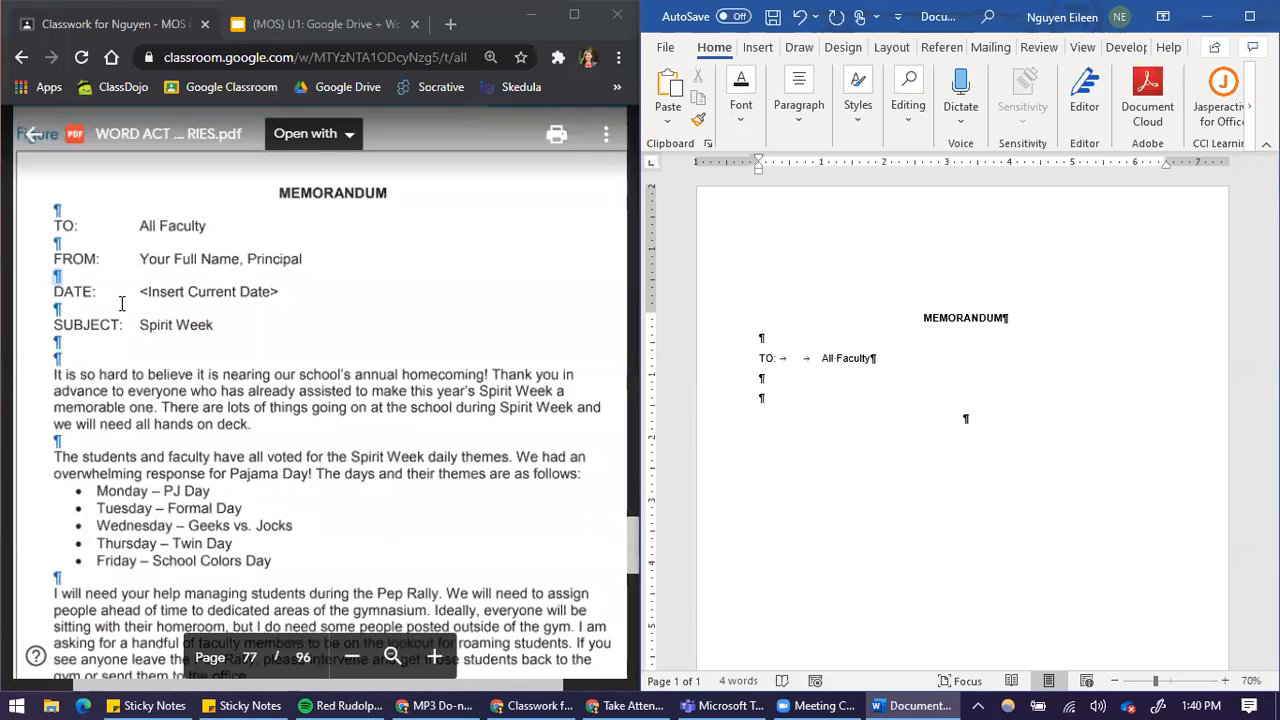
type("FROM:")
key("Tab")
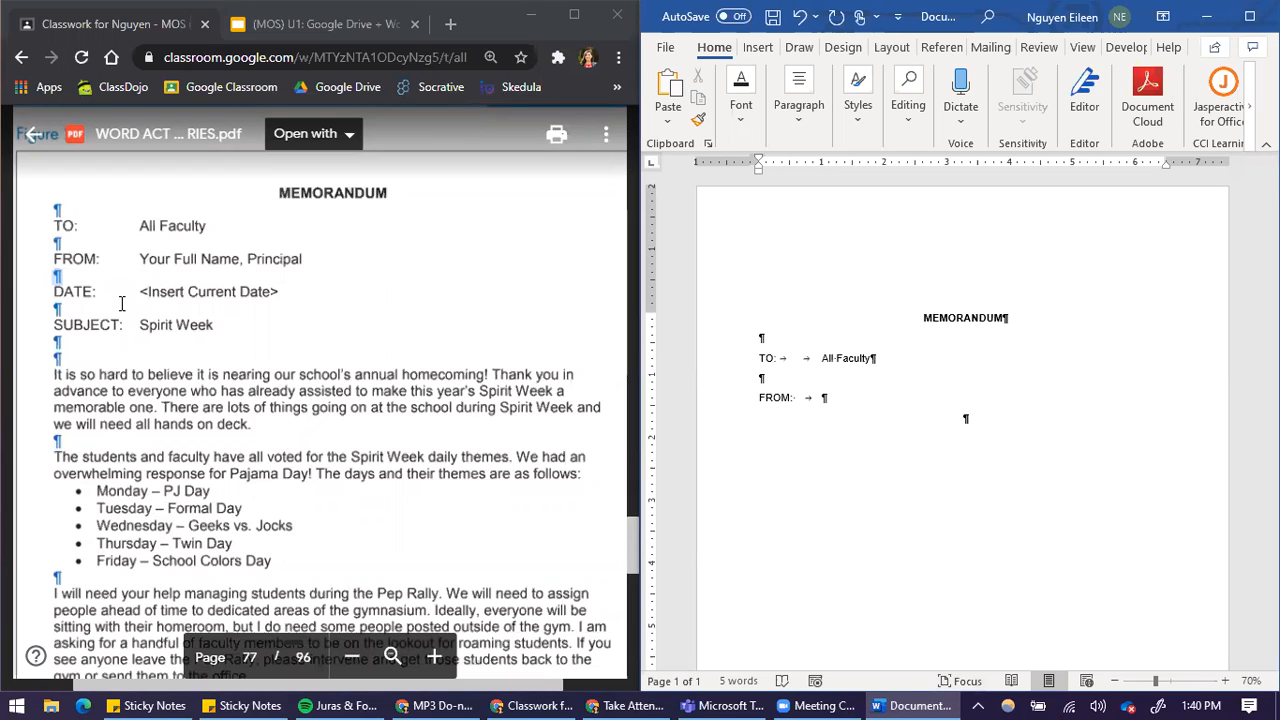
Enter the sender's full name and job title after FROM:, and leave a blank line below
type("Eileen Nguyen")
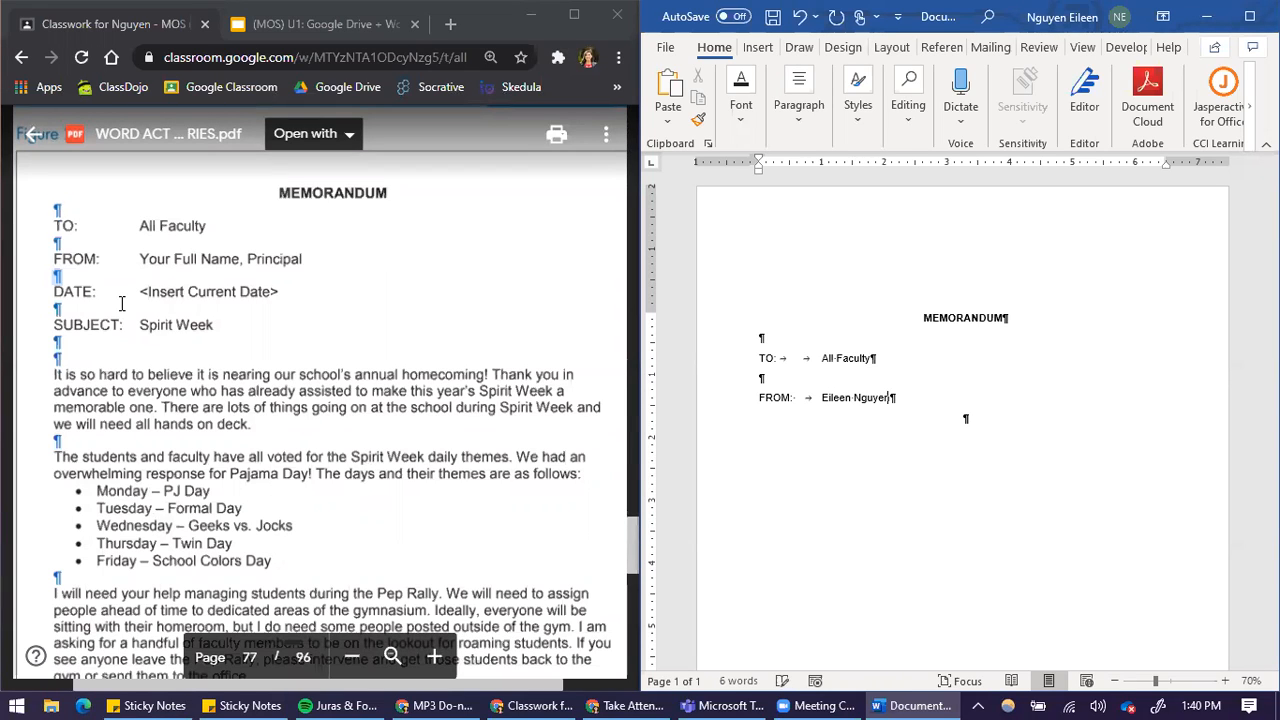
type(", Prinipal")
key("Return")
key("Return")
Correct the misspelled job title on the FROM: line to Principal and return to the empty line below
right_click(914, 395)
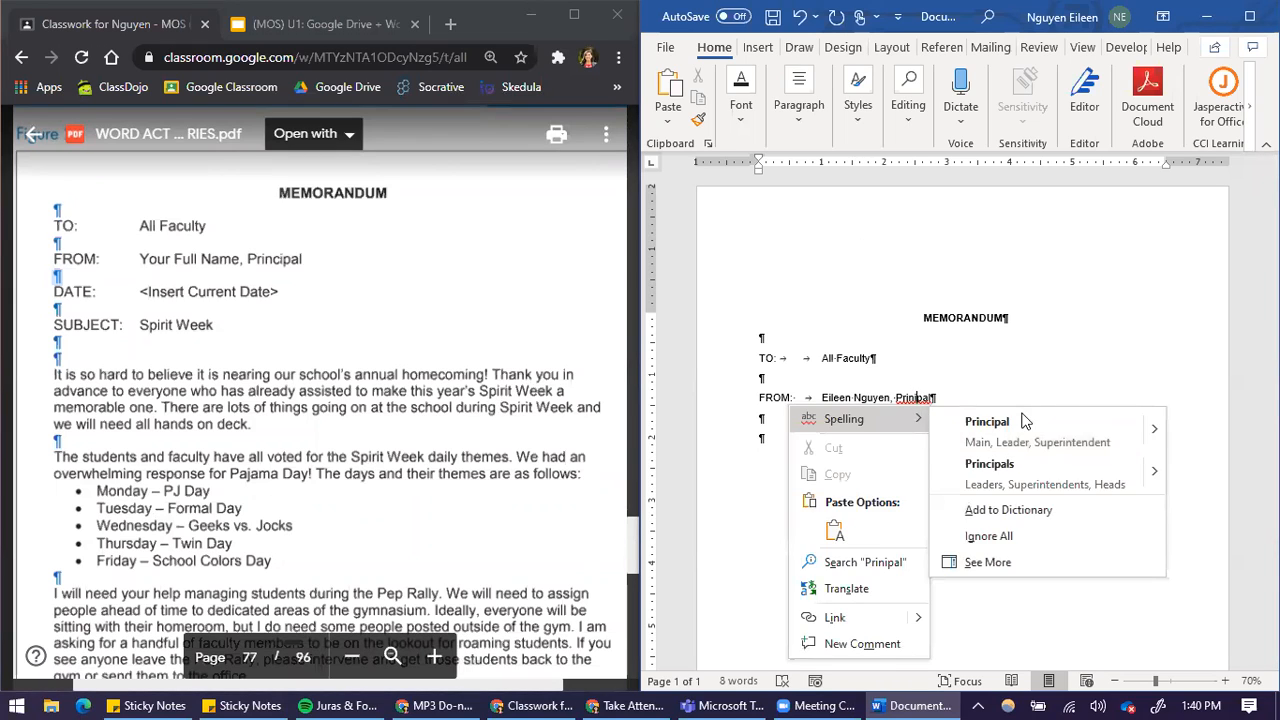
left_click(1015, 426)
left_click(906, 440)
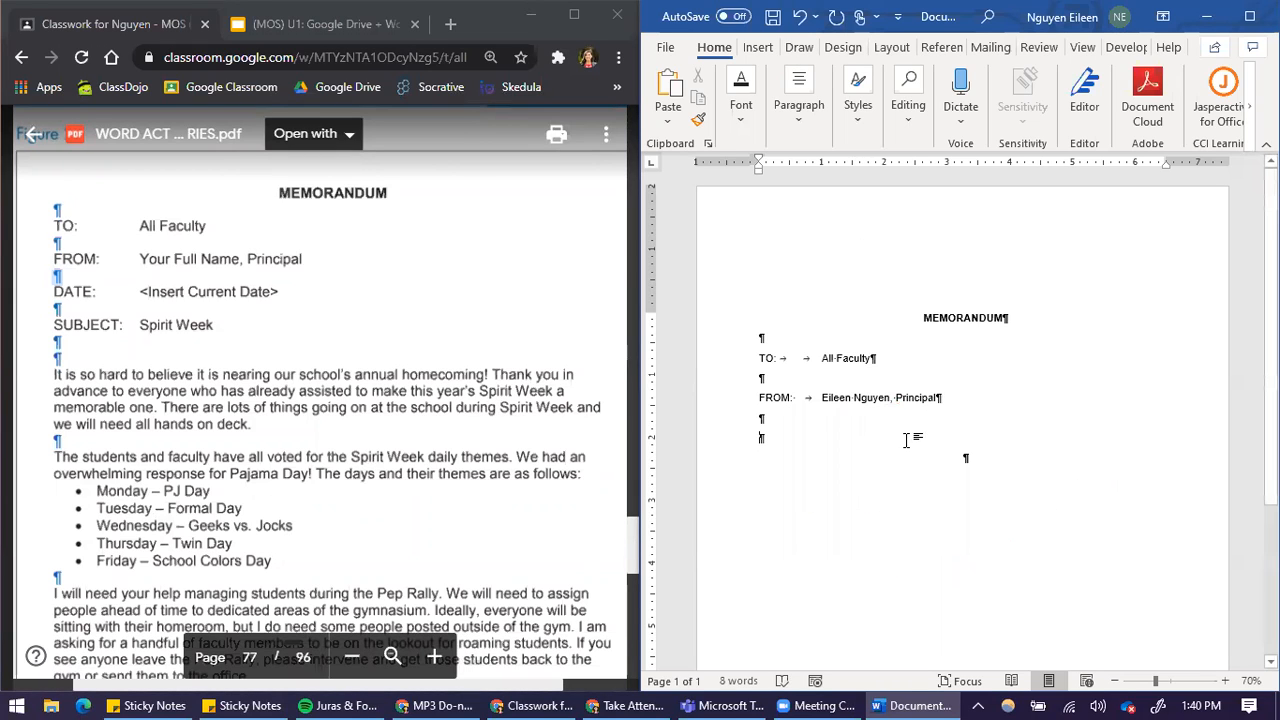
Enter the DATE: line with a tab and December 8, 2020, and leave a blank line below
type("DATE:")
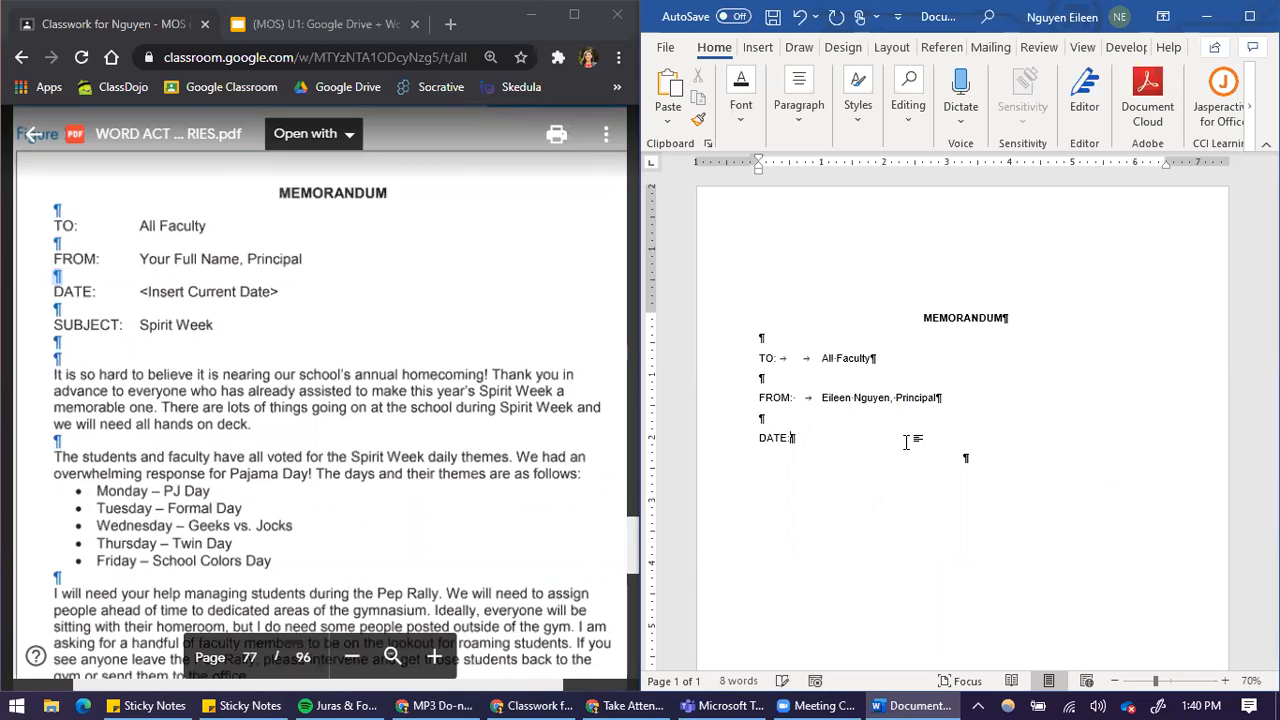
key("Tab")
type("December ")
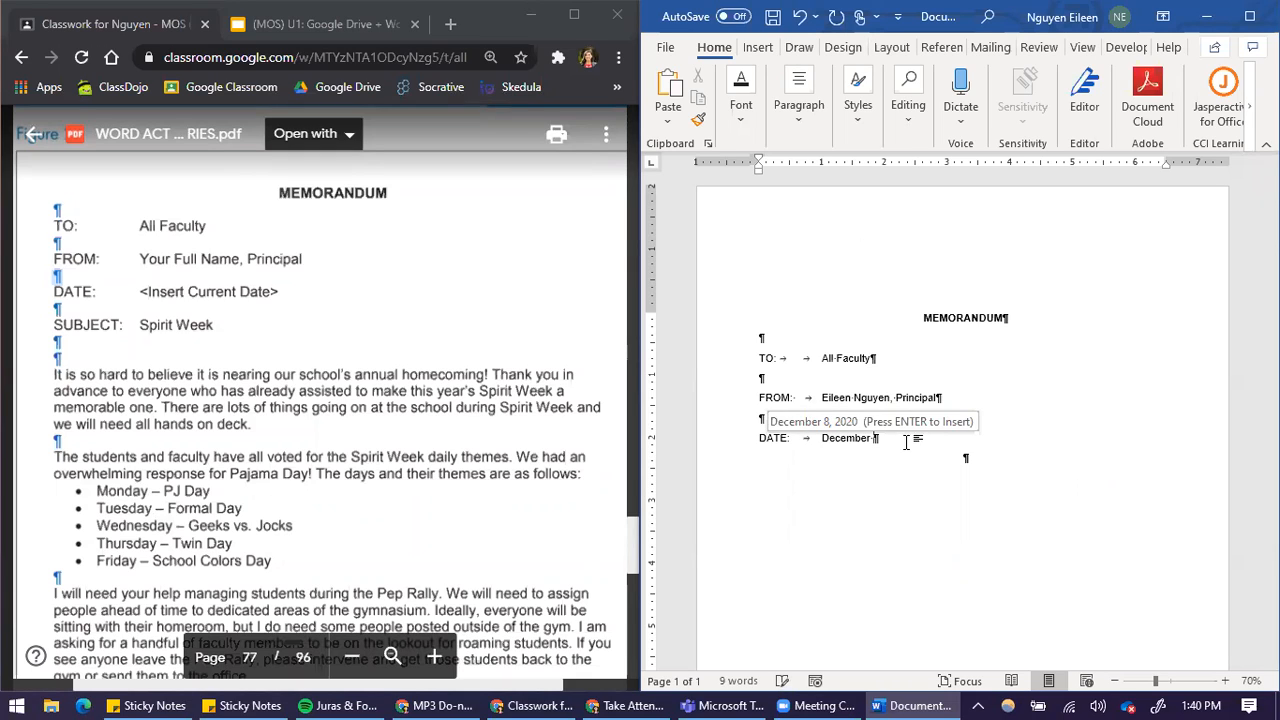
type("8, 2020")
key("Return")
key("Return")
Enter the SUBJECT: line with a tab and Spirit Week, and leave two blank lines below
type("SUBJECT:")
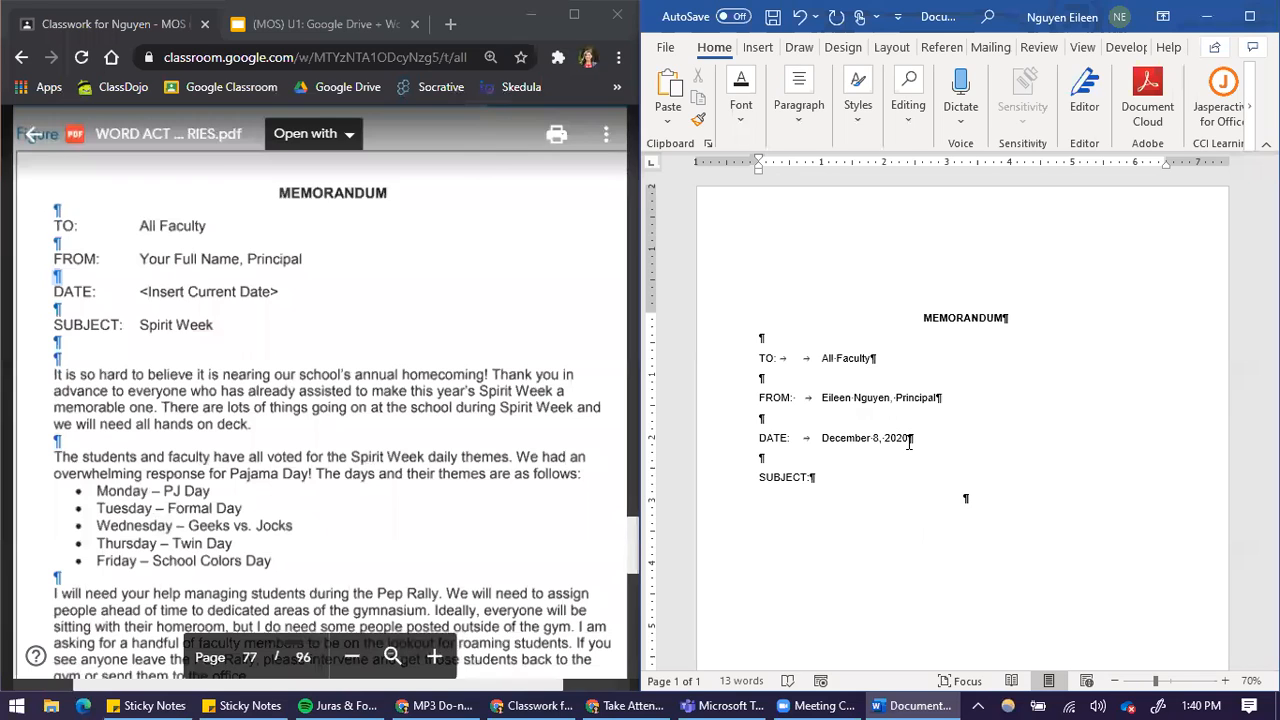
key("Tab")
type("Spirit")
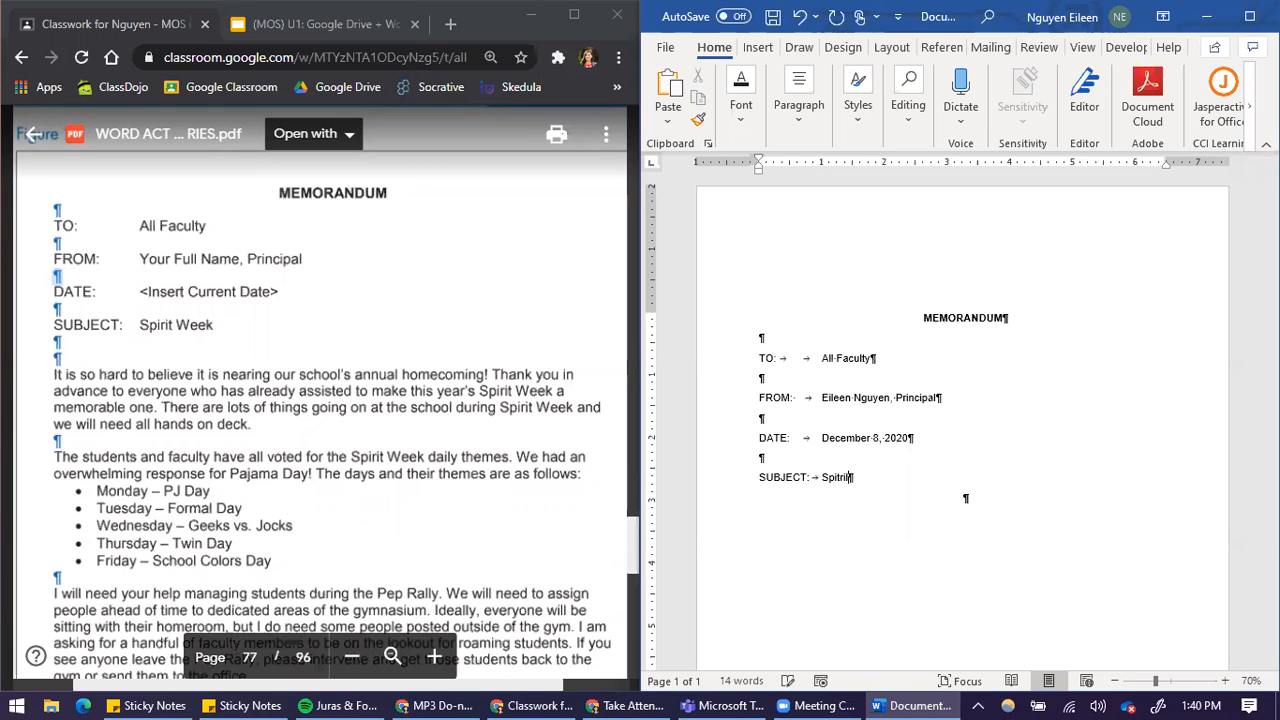
type(" Week")
key("Return")
key("Return")
key("Return")
Start the memo body with "It is so hard to believe it is bearing our school's annual homecoming!"
type("It is so hard to believe it is bearing our school's annual homecoming!")
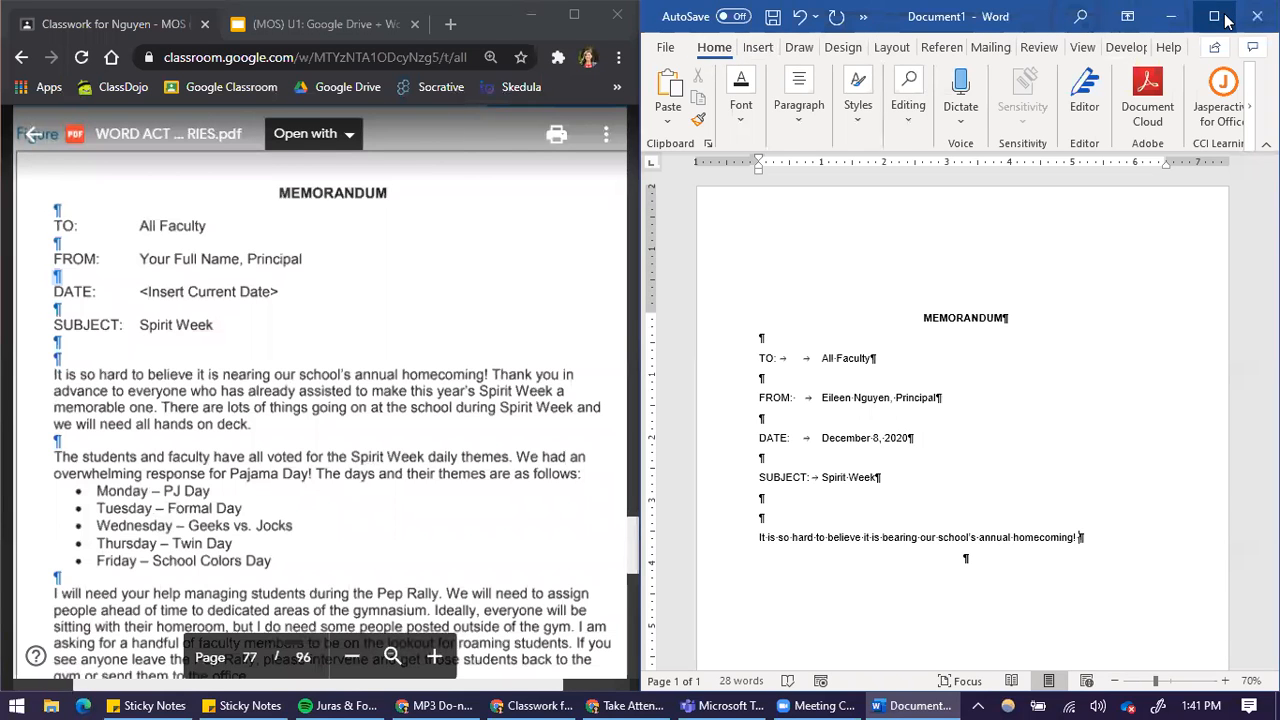
Maximize the document window and hide the paragraph marks
left_click(1232, 18)
left_click(546, 84)
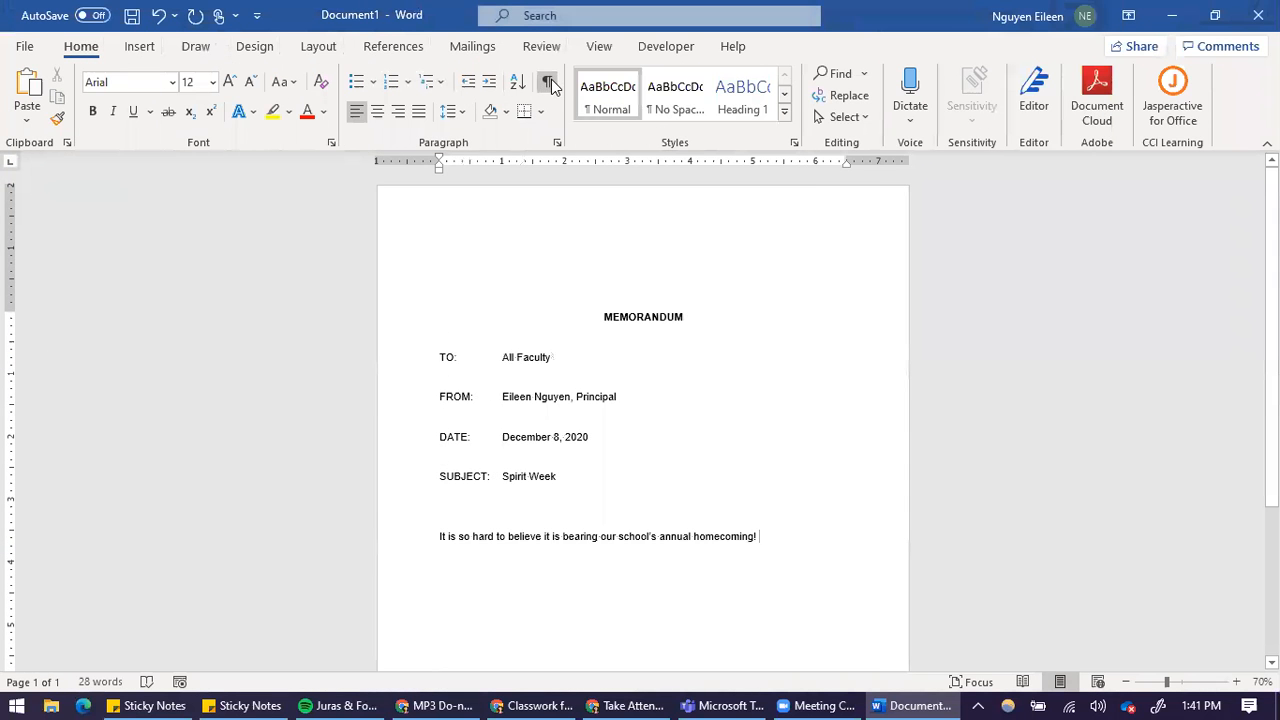
left_click(462, 508)
left_click(628, 328)
left_click(605, 336)
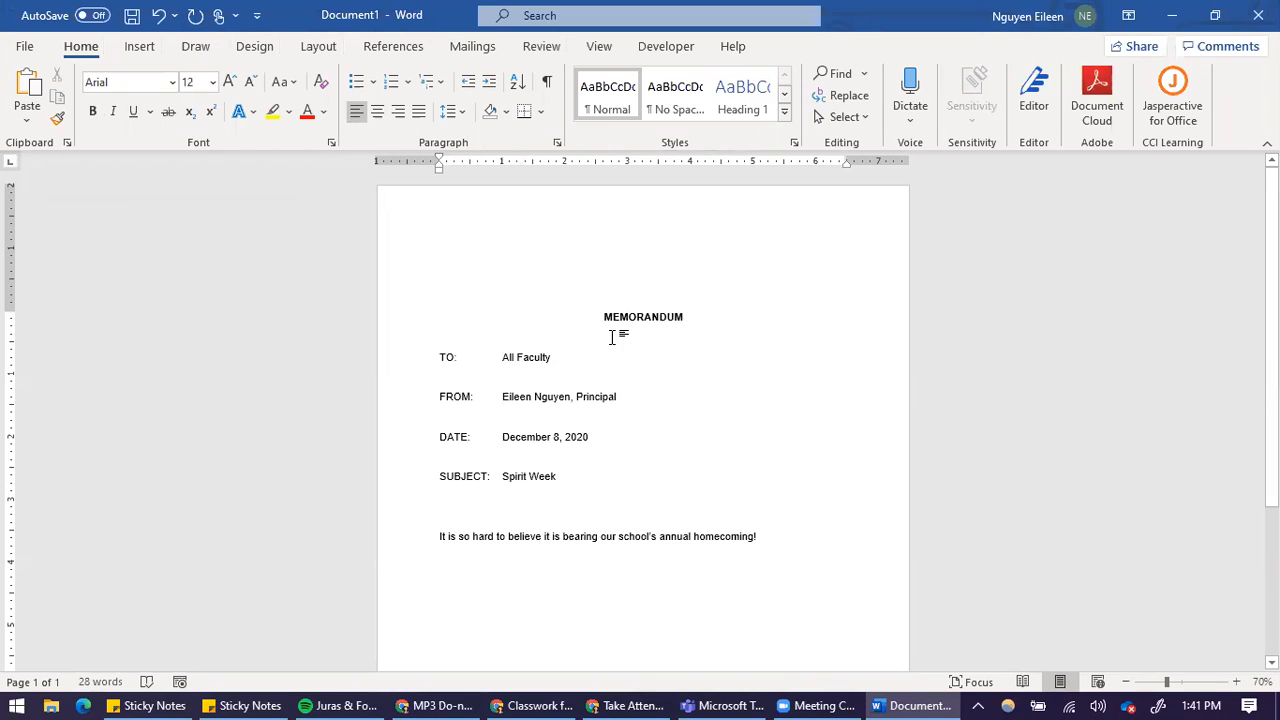
Remove the space after paragraphs throughout the whole document
key("ctrl+a")
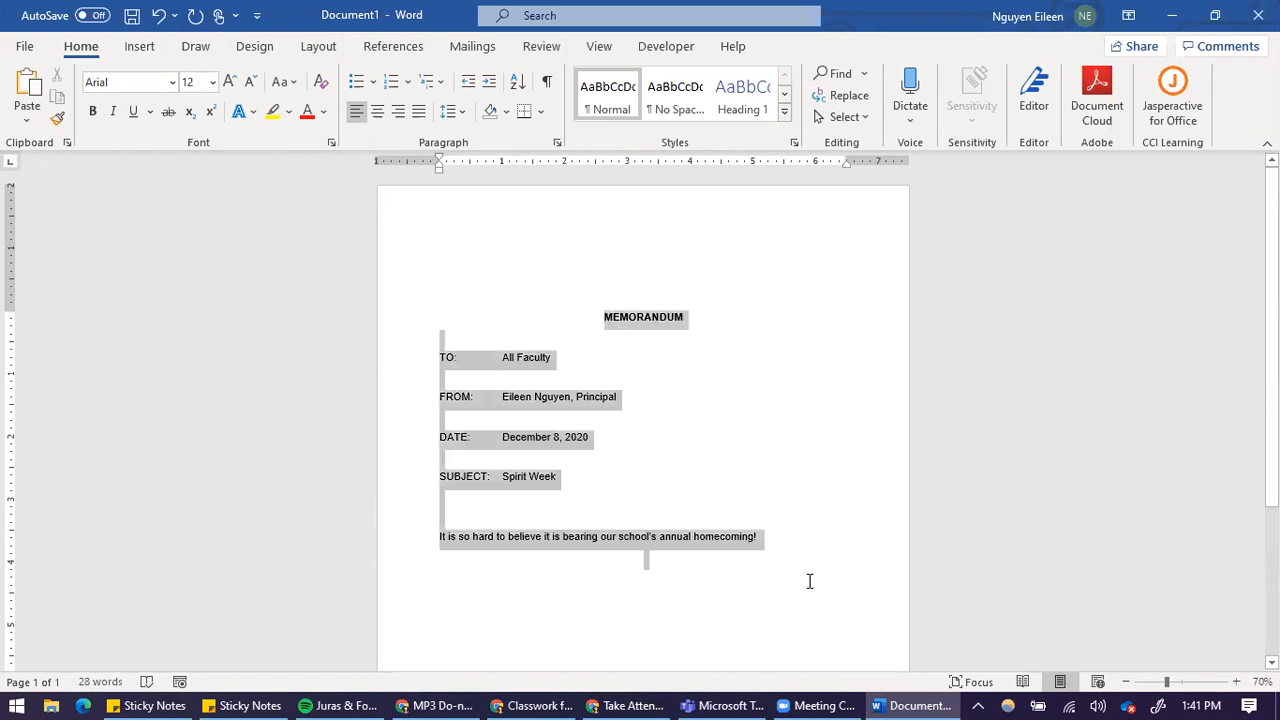
left_click(448, 113)
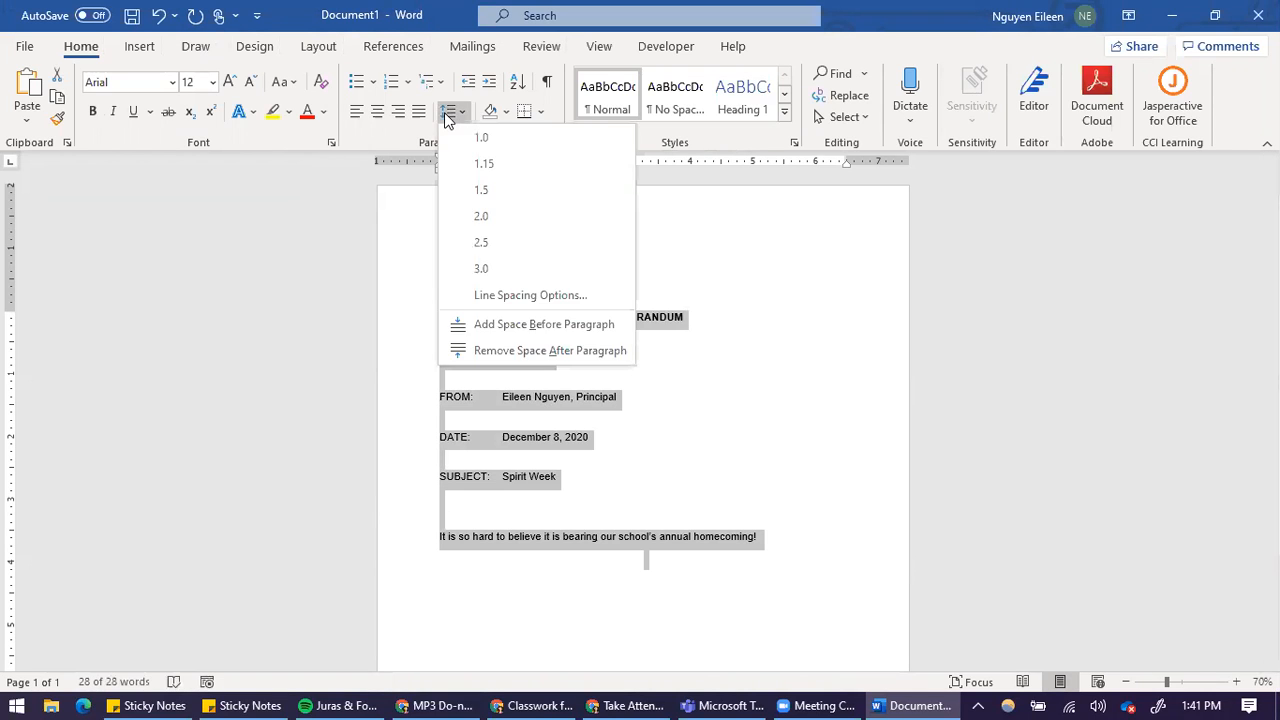
left_click(557, 351)
left_click(466, 209)
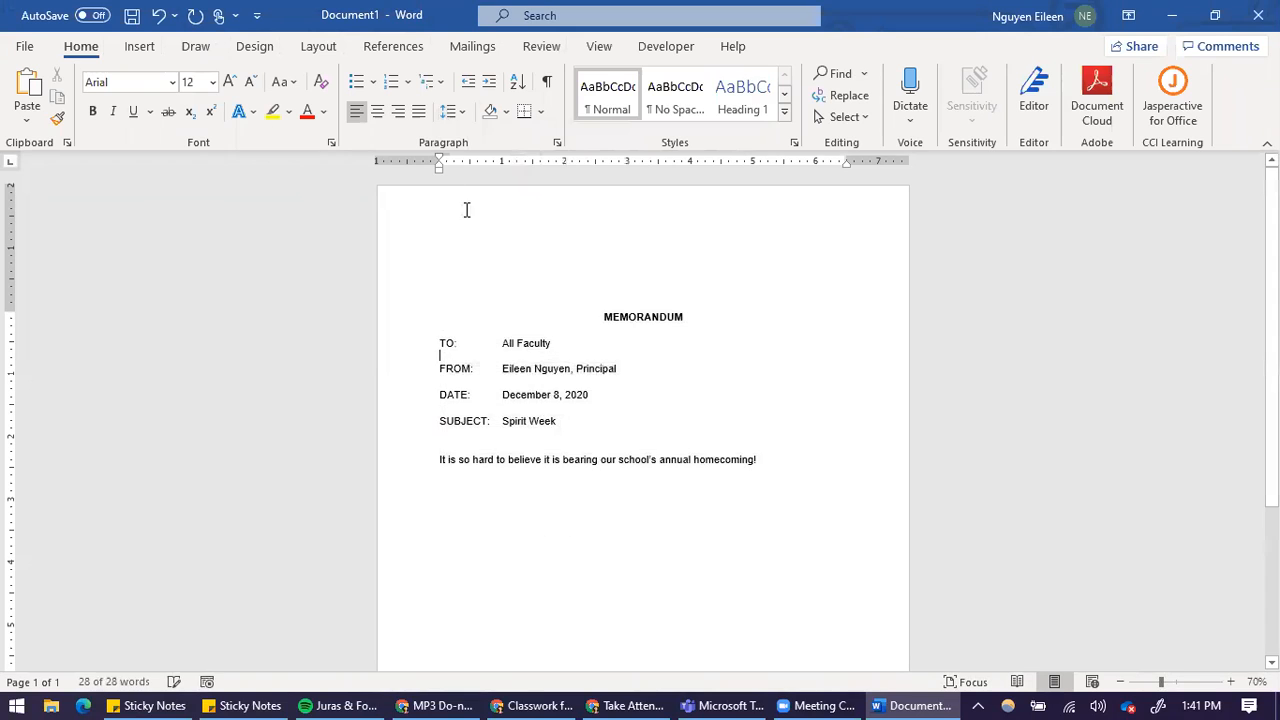
Check the line and paragraph spacing options, and restore the document window beside the PDF
left_click(451, 120)
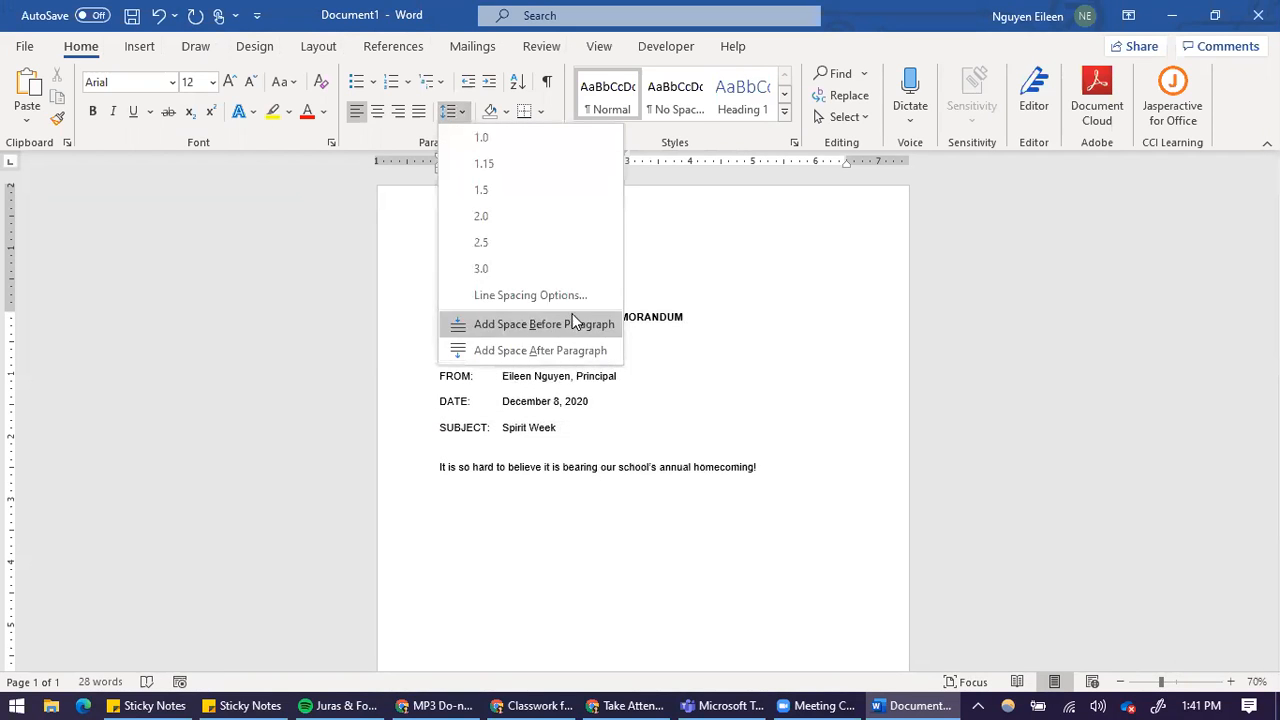
left_click(724, 397)
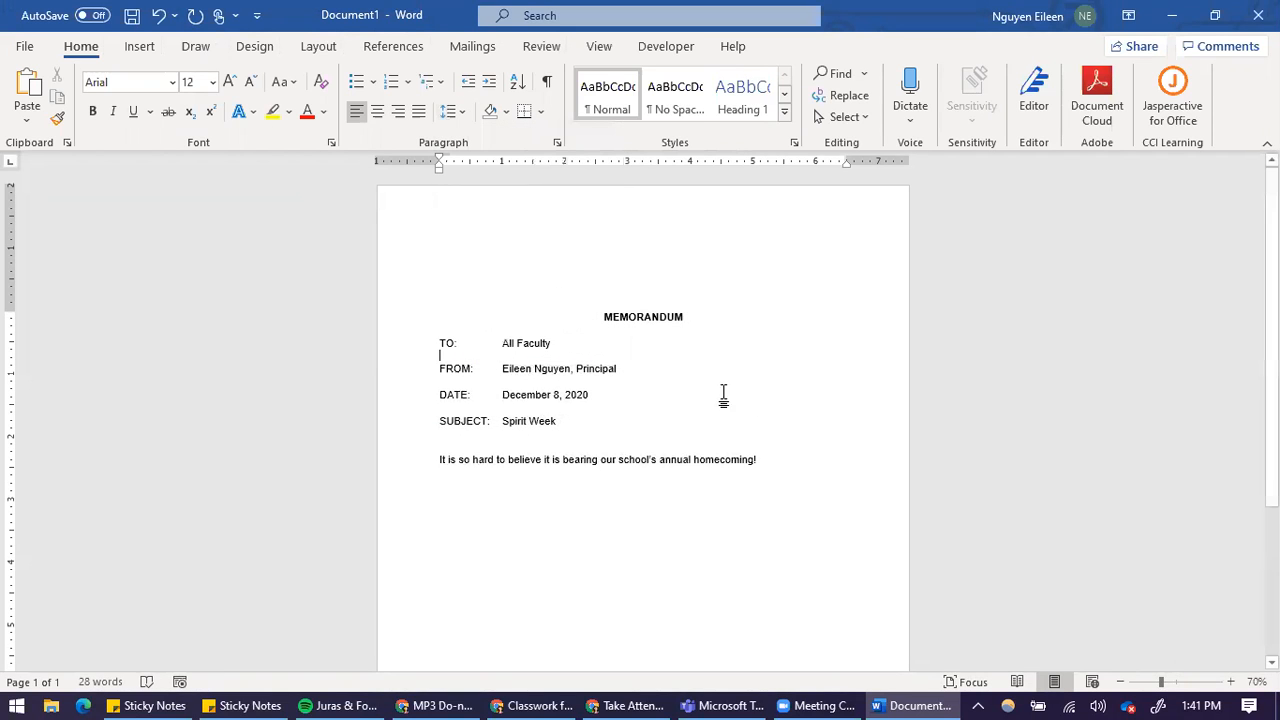
double_click(882, 8)
left_click(843, 440)
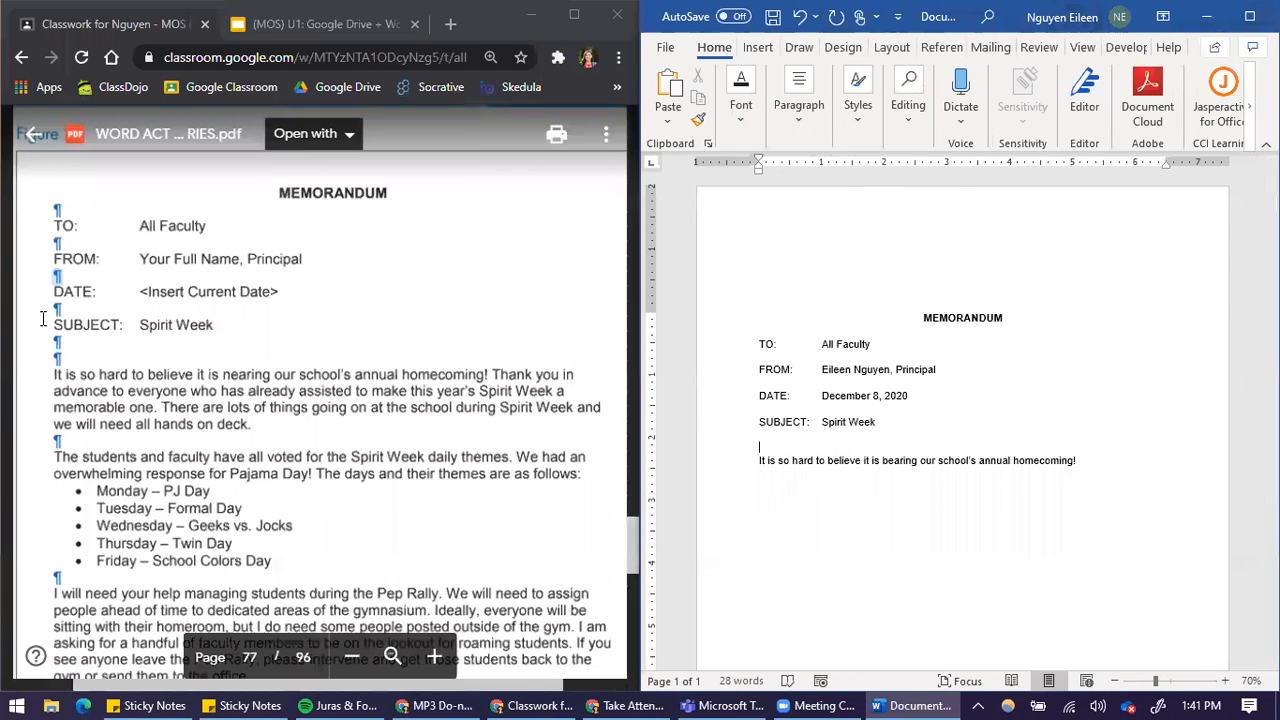
Continue the body paragraph with "Thank you in advance to everyone who has already assisted to make this year's Spirit Week a memorable"
left_click(1124, 465)
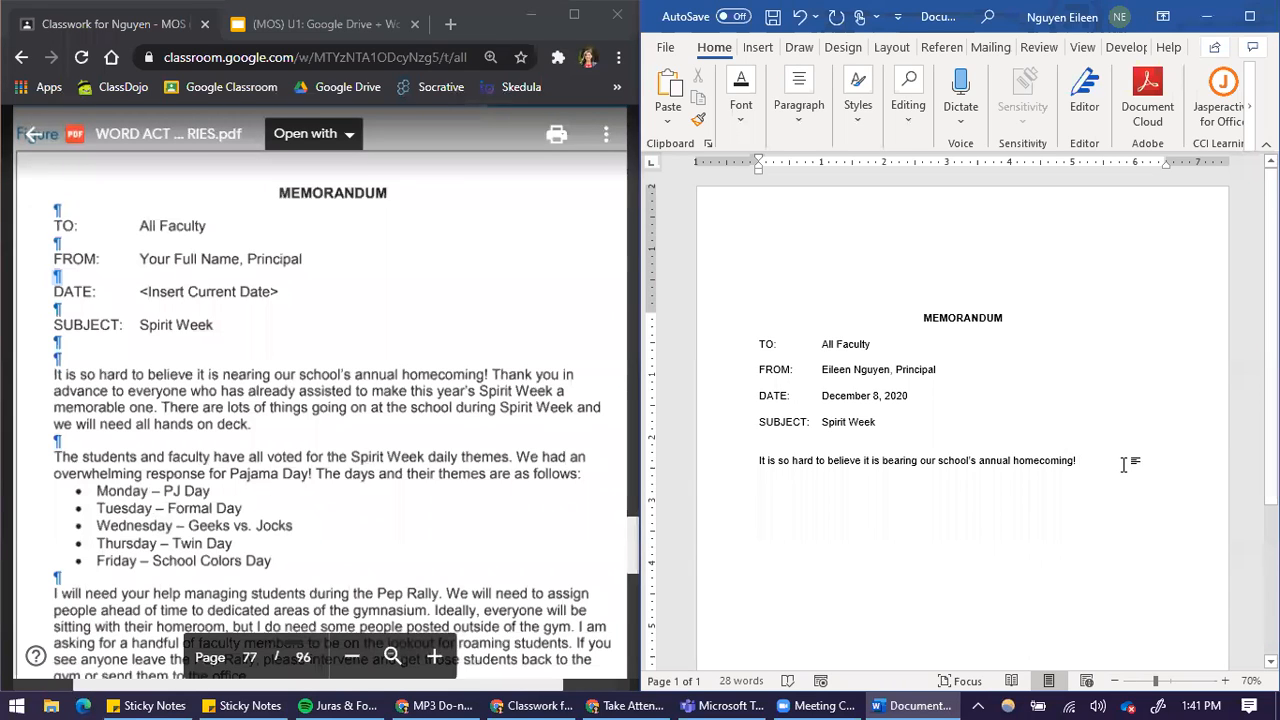
type("Th")
type("nk you")
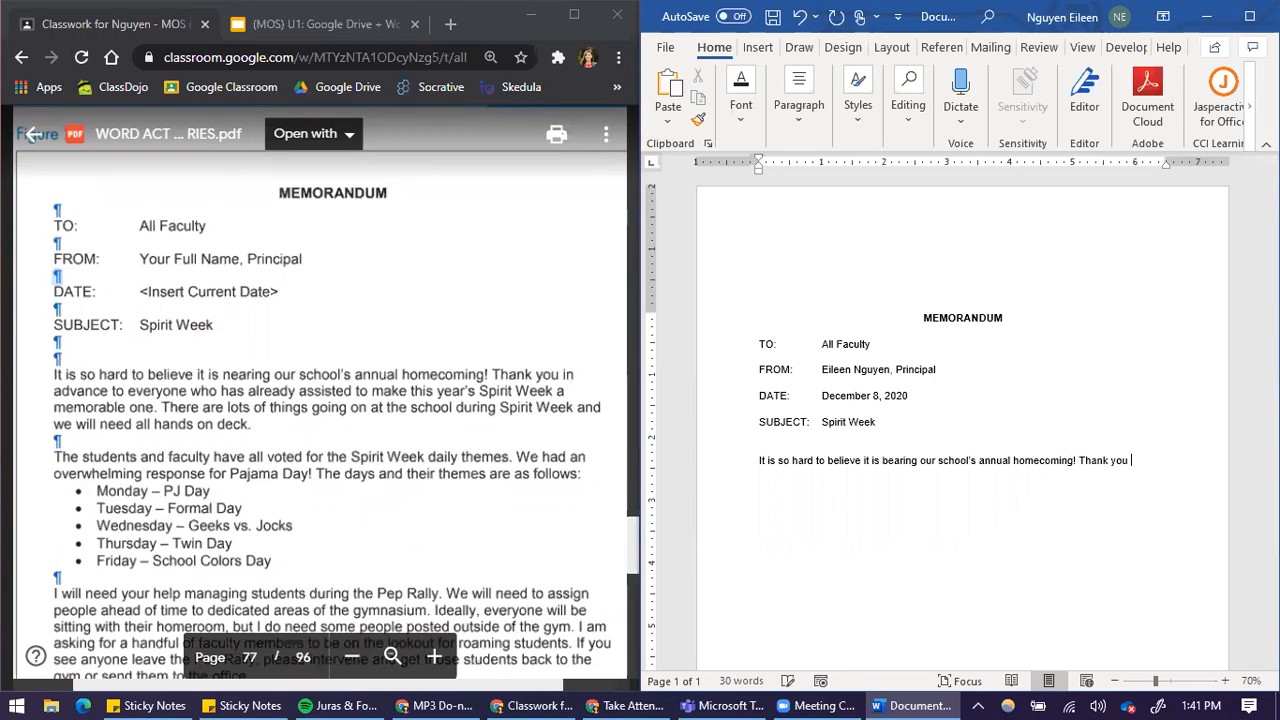
type(" in advance")
type(" to everyone who has al")
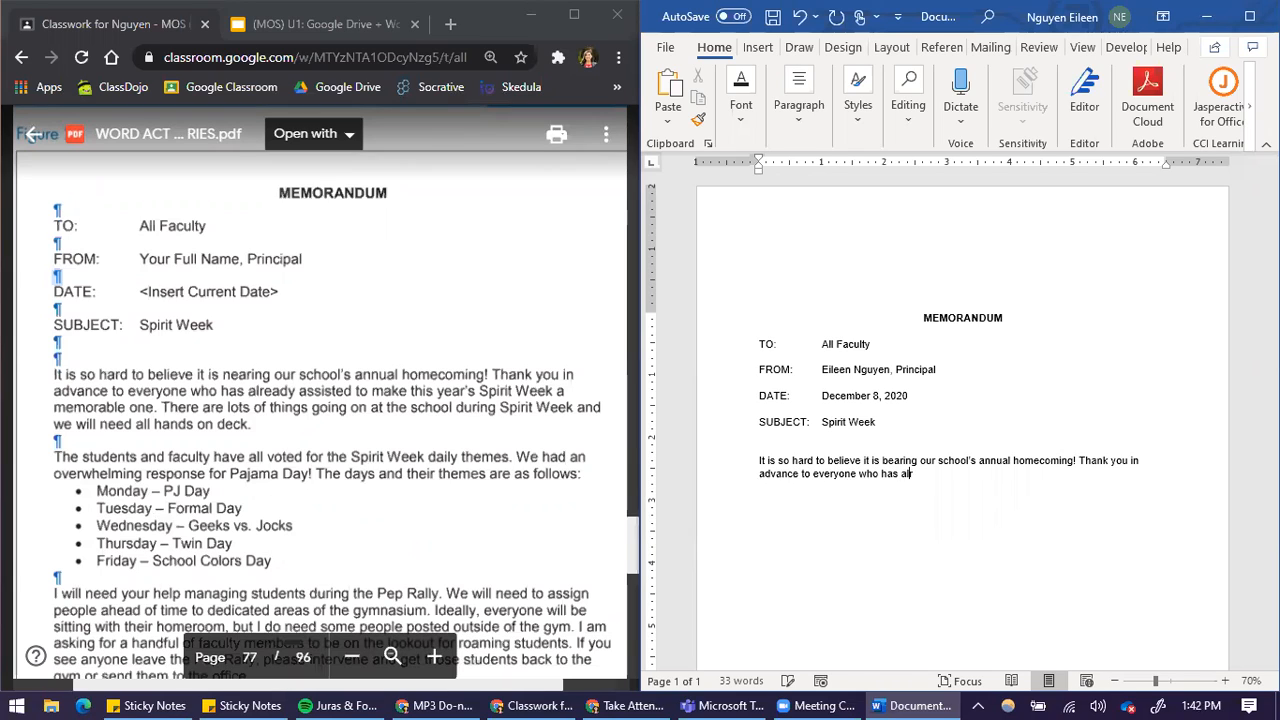
type("d to make this ")
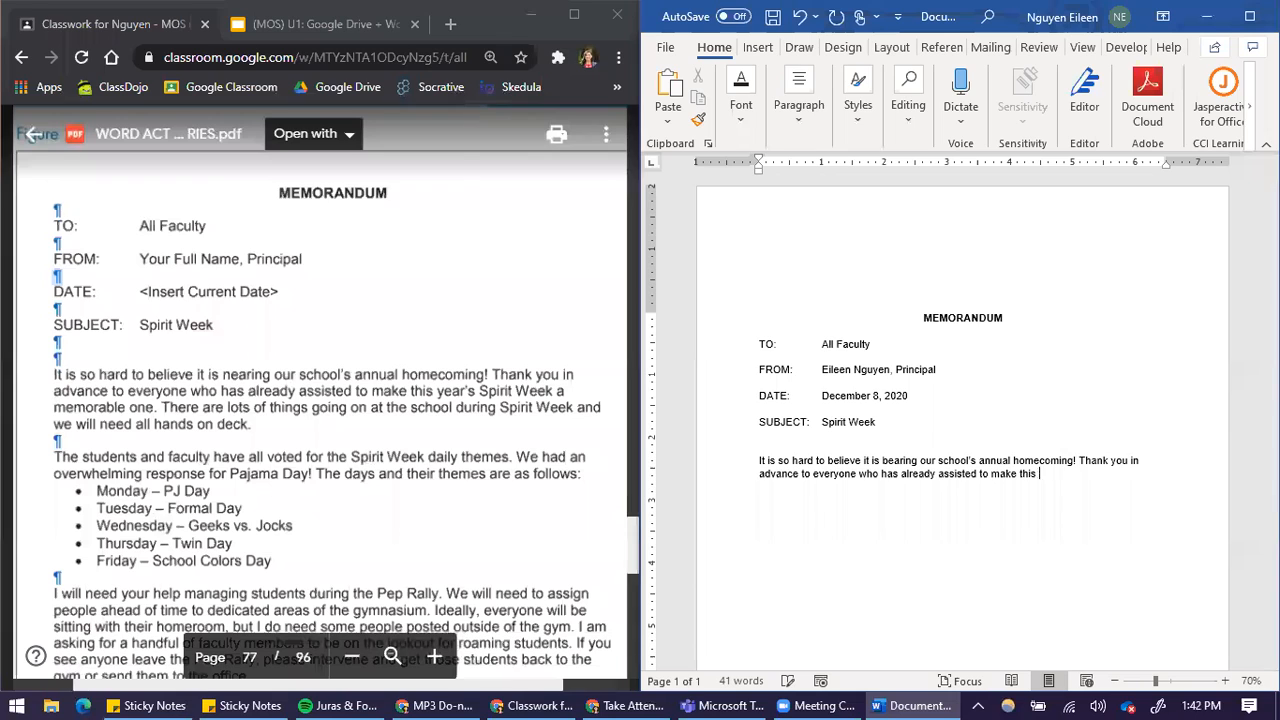
type("year's Spirit Week a memora")
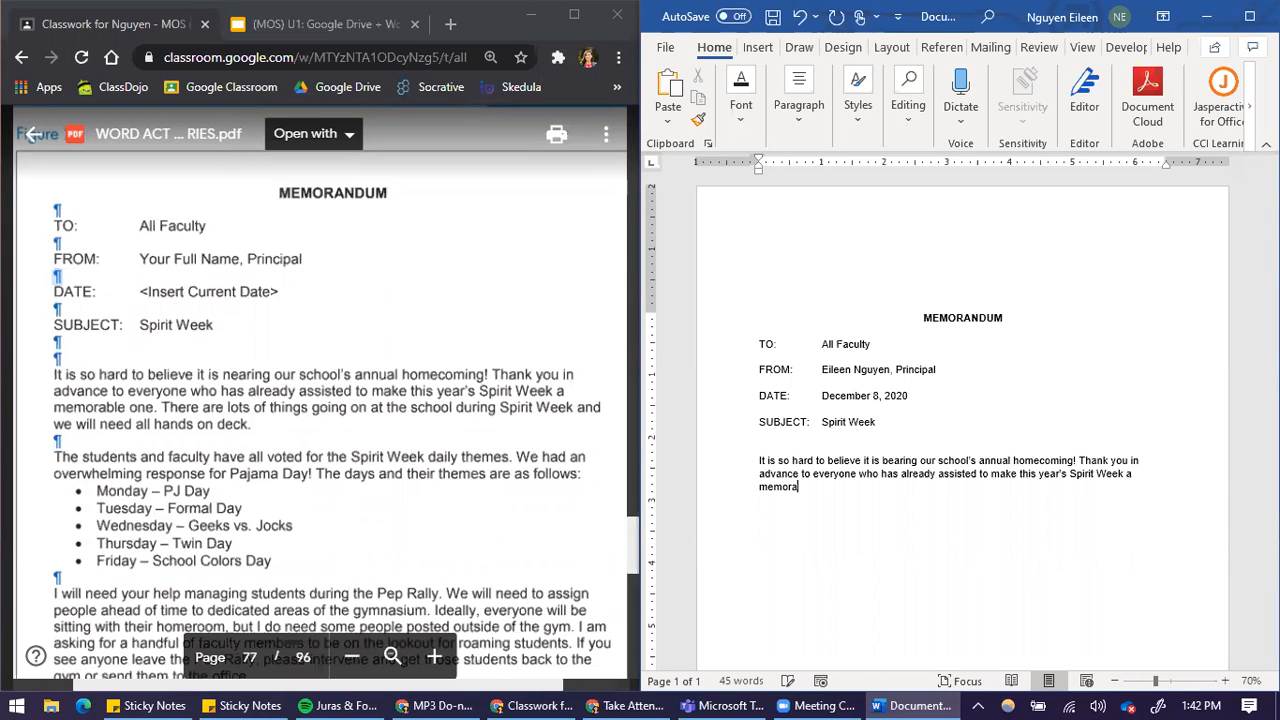
type("ble one. There are lots of things go")
type("ing on a")
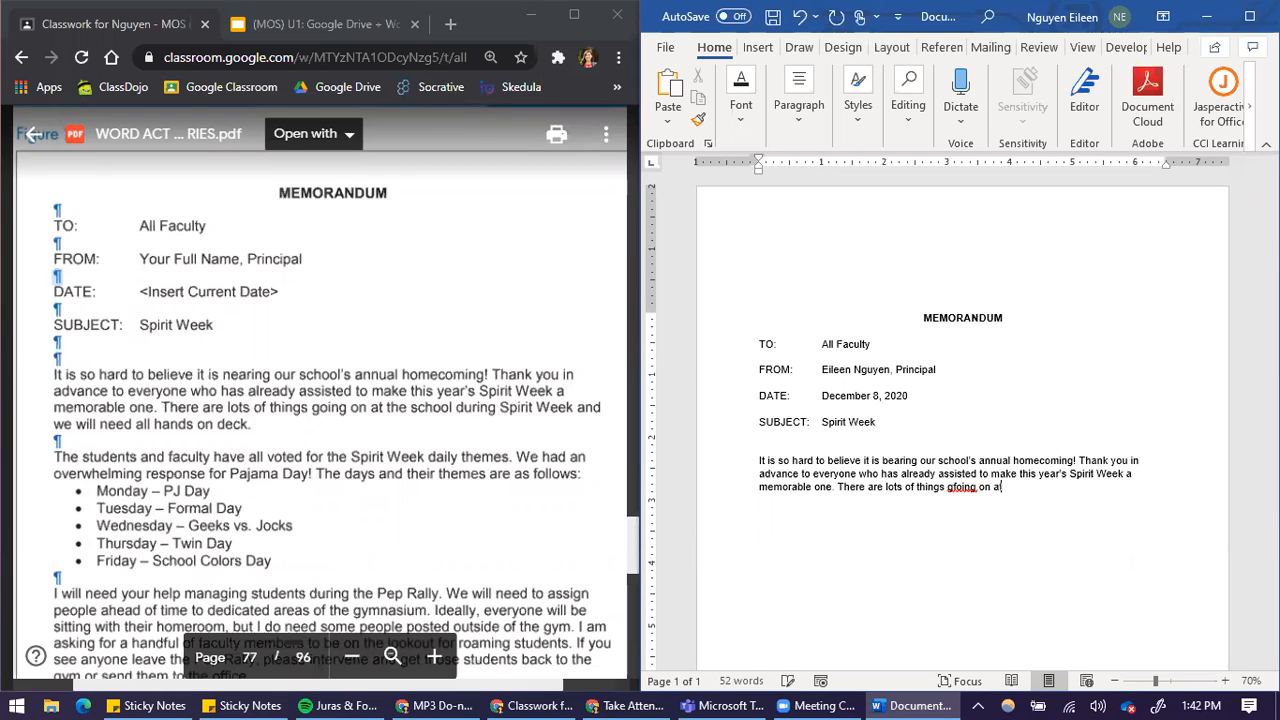
type("t the sco")
Finish the sentence with "one." and add "There are lots of things going on at the school", fixing the misspelled "going"
key("BackSpace")
key("BackSpace")
key("BackSpace")
key("BackSpace")
key("BackSpace")
key("BackSpace")
key("BackSpace")
key("BackSpace")
key("BackSpace")
key("BackSpace")
key("BackSpace")
key("BackSpace")
key("BackSpace")
key("BackSpace")
key("BackSpace")
key("BackSpace")
key("BackSpace")
key("BackSpace")
key("BackSpace")
type("oing on at the school")
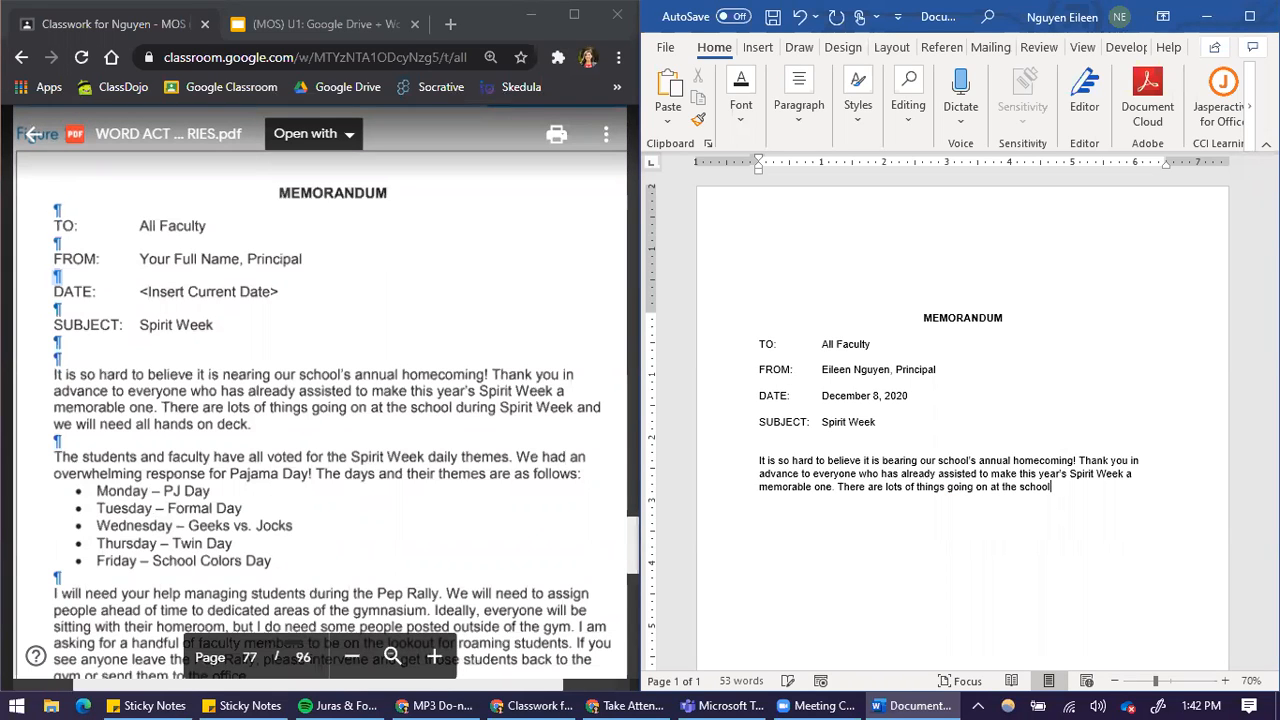
type("durinhg")
Finish the first body paragraph with "during Spirit Week and we need all hands on deck."
key("BackSpace")
key("BackSpace")
key("BackSpace")
key("BackSpace")
key("BackSpace")
key("BackSpace")
type("ring SPirit Week and we needa ll")
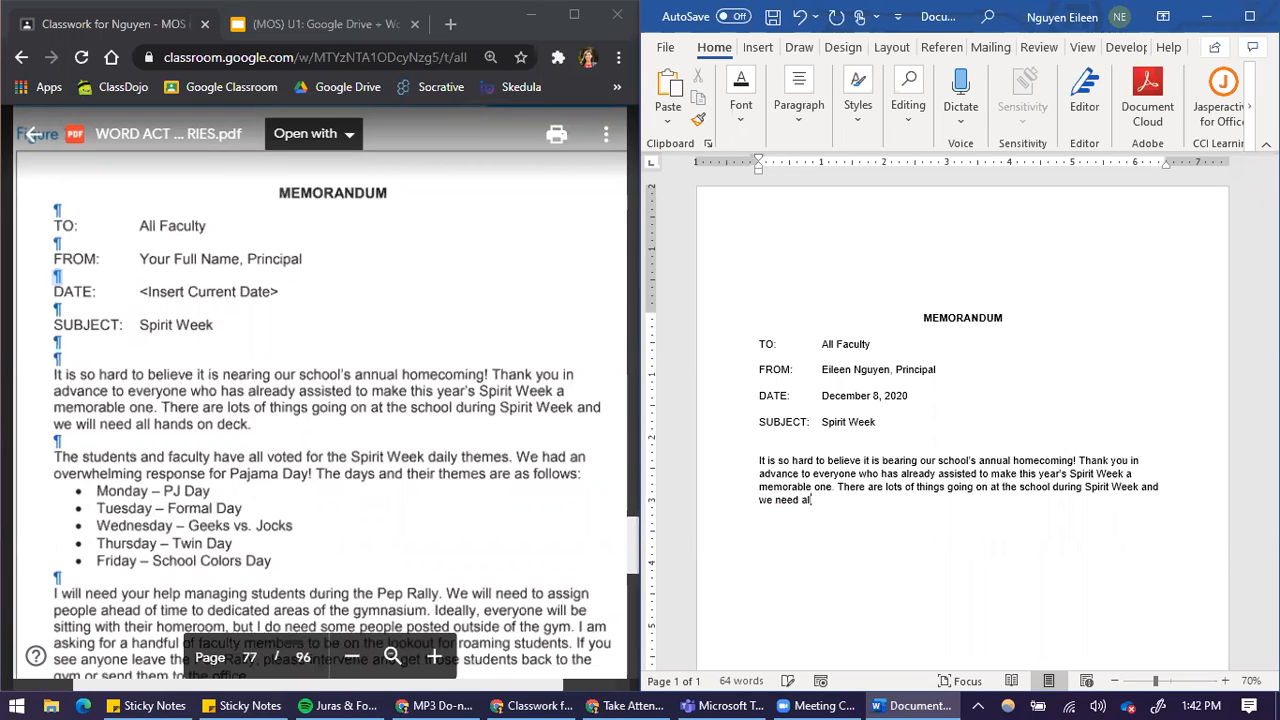
type(" hands on deck.")
Start the second body paragraph with "The students and faculty have all voted for the Spirit Week daily themes."
key("Return")
type("The students and faculty")
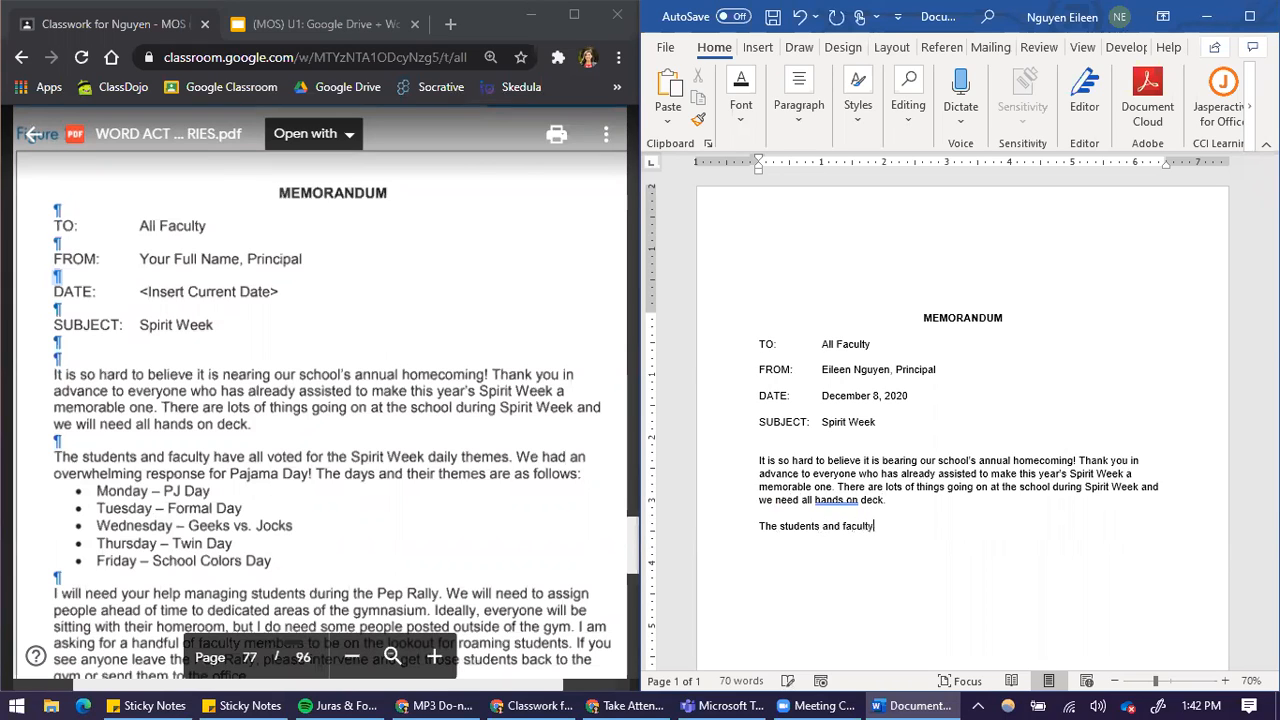
type(" have all vo")
type("led for the S")
key("BackSpace")
key("BackSpace")
key("BackSpace")
key("BackSpace")
key("BackSpace")
key("BackSpace")
key("BackSpace")
key("BackSpace")
key("BackSpace")
key("BackSpace")
key("BackSpace")
type("red ")
type("d for the S")
key("BackSpace")
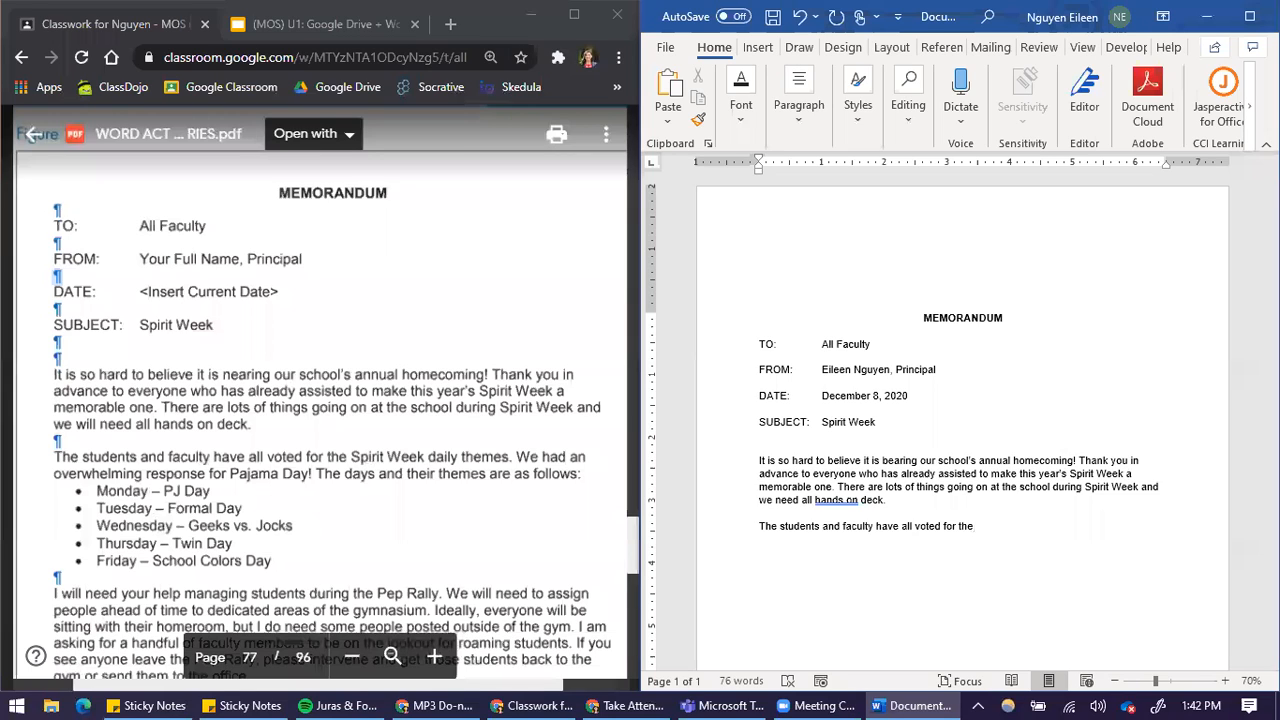
type("s")
type("pirit Week d")
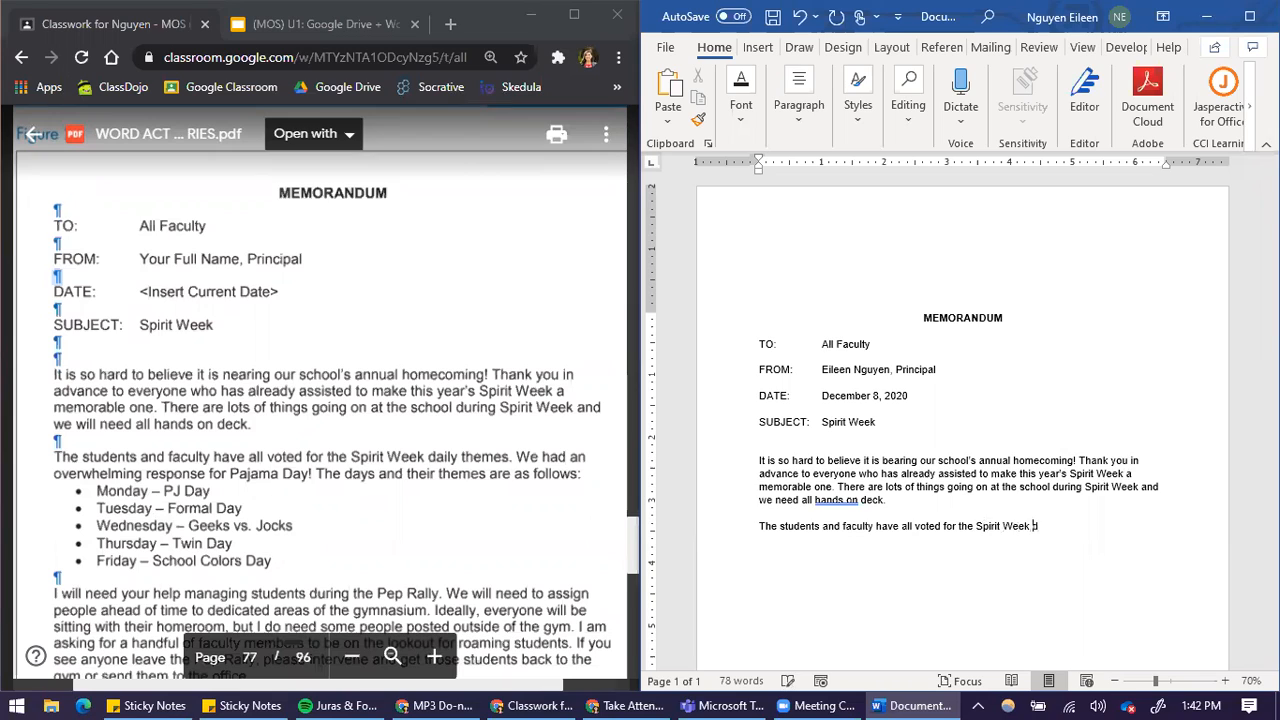
type("aily themes.")
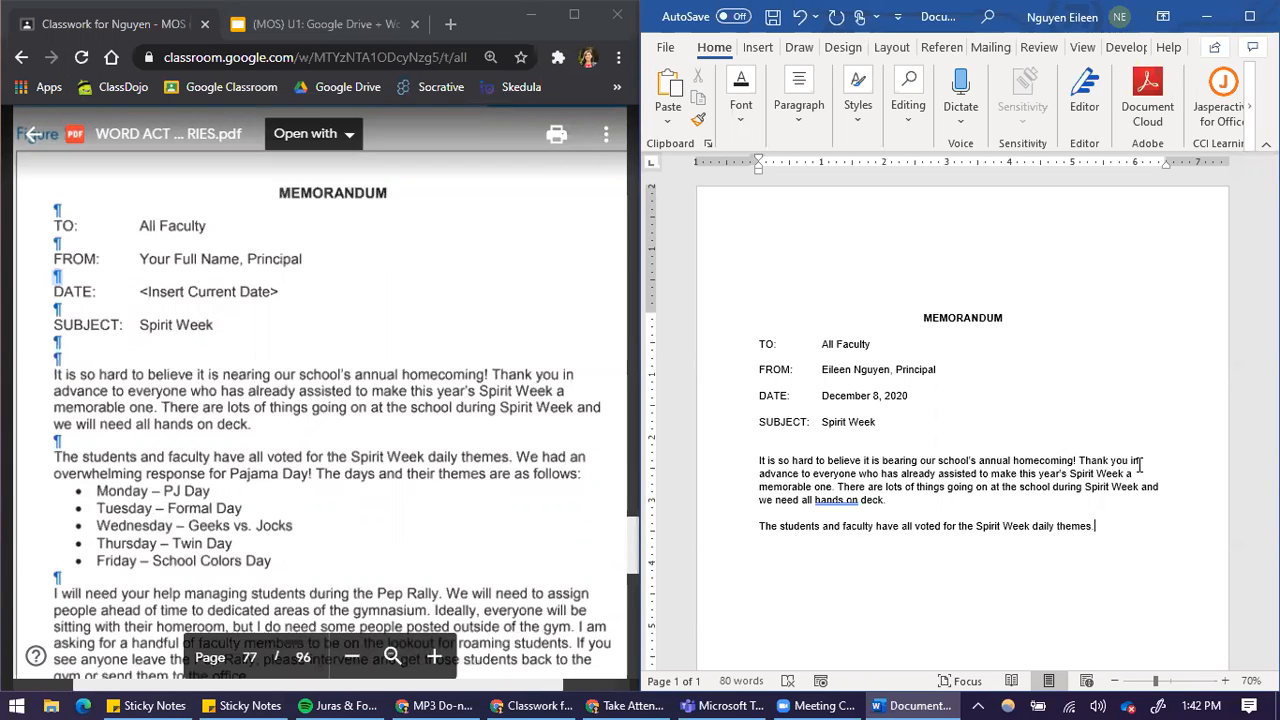
Start a bulleted list below the second paragraph with "Monday – PJ Day" as its first item
scroll(472, 545, "up", 1)
scroll(472, 545, "down", 5)
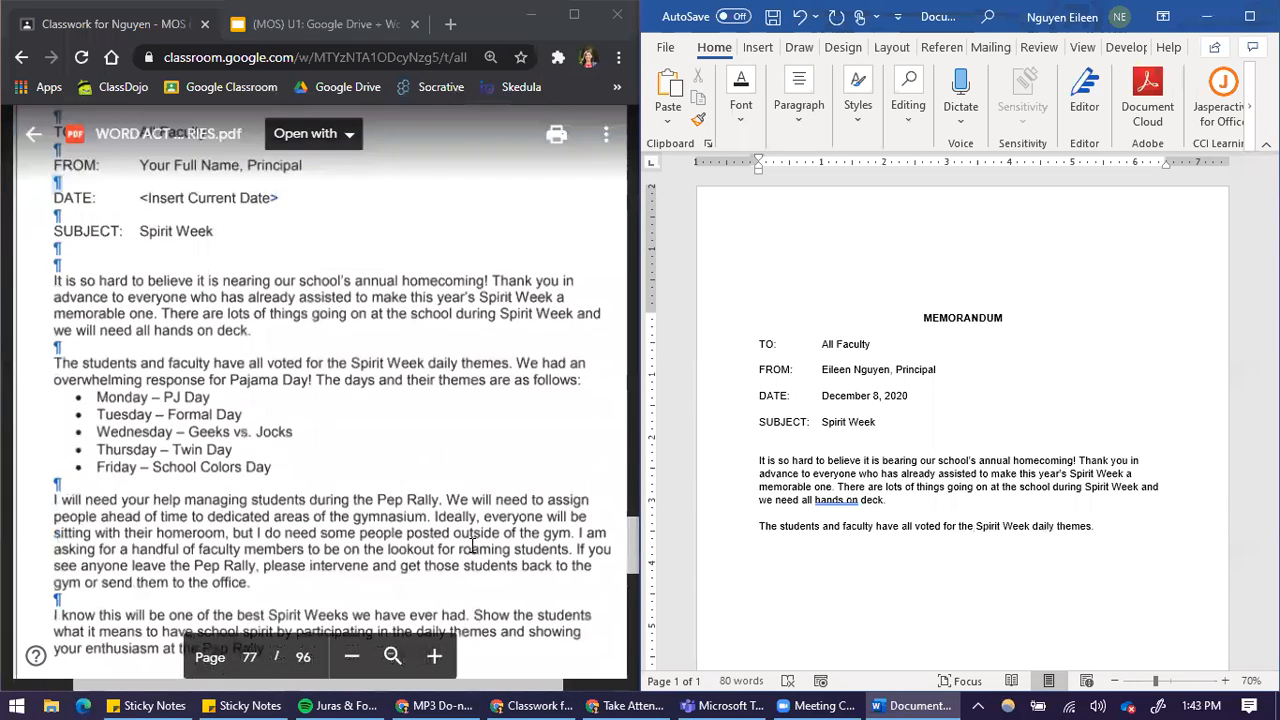
scroll(514, 317, "up", 2)
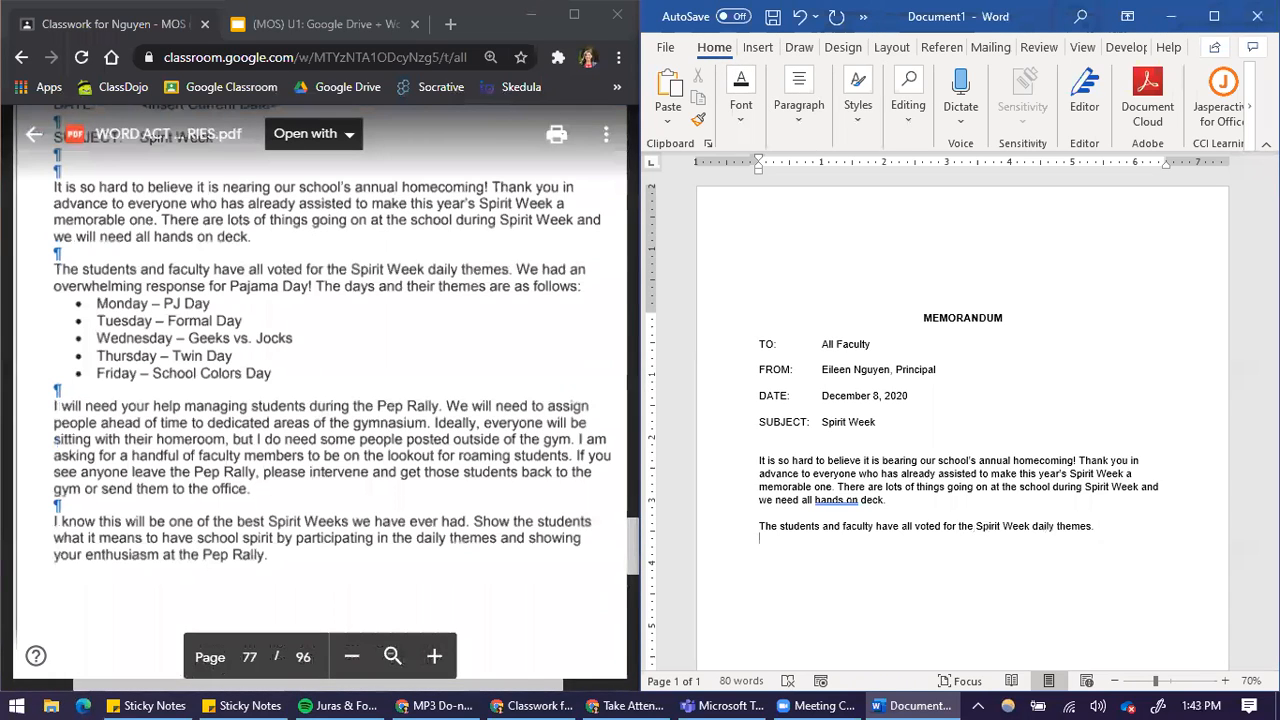
left_click(1214, 16)
left_click(356, 83)
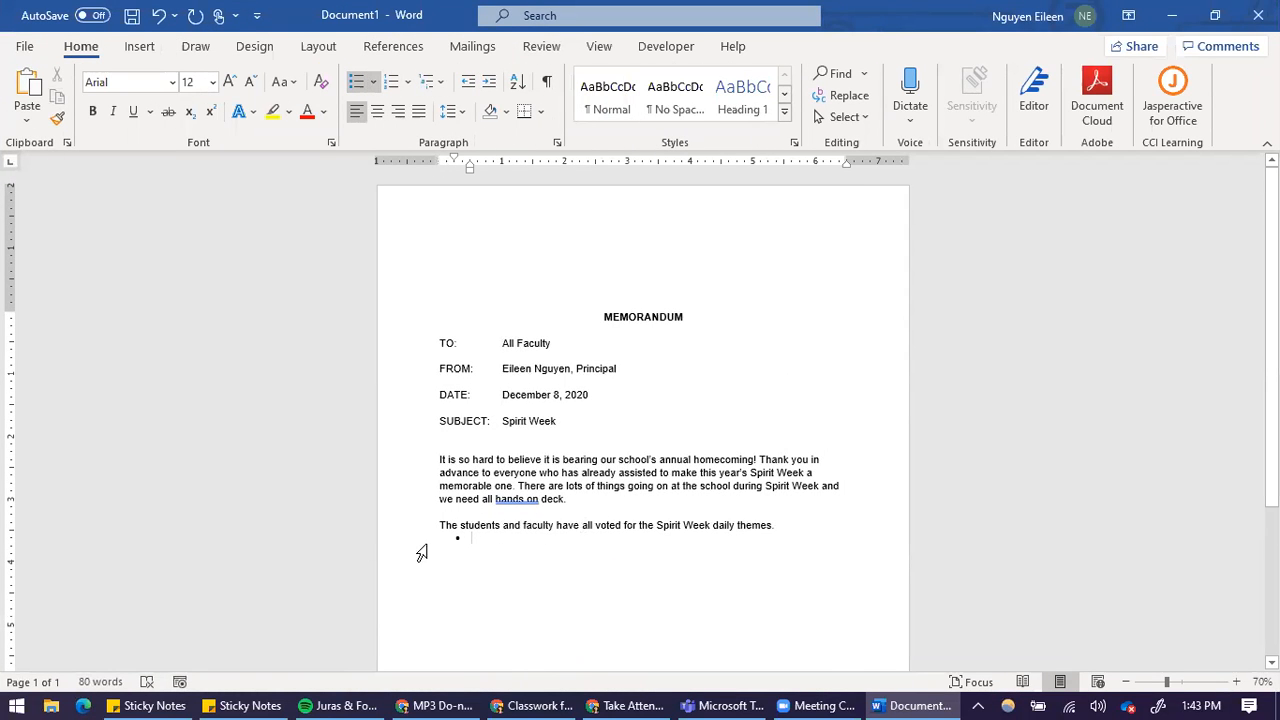
double_click(958, 12)
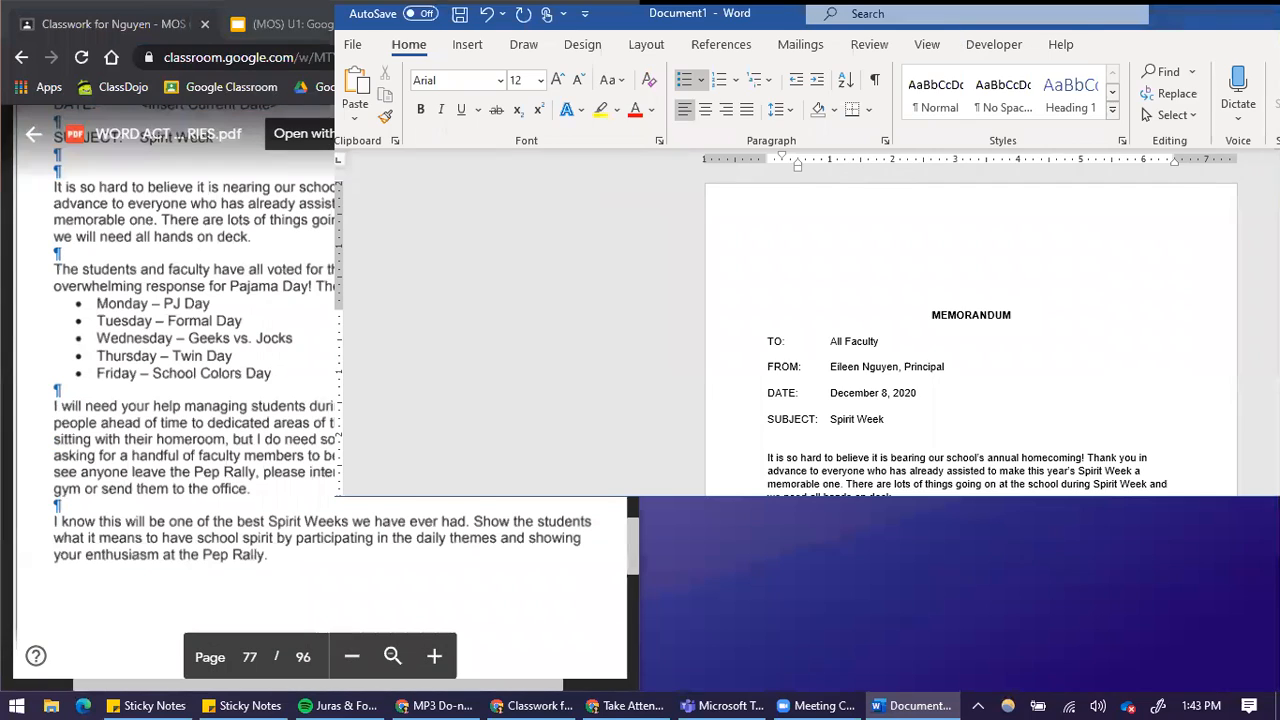
type("Monday – PJ Day")
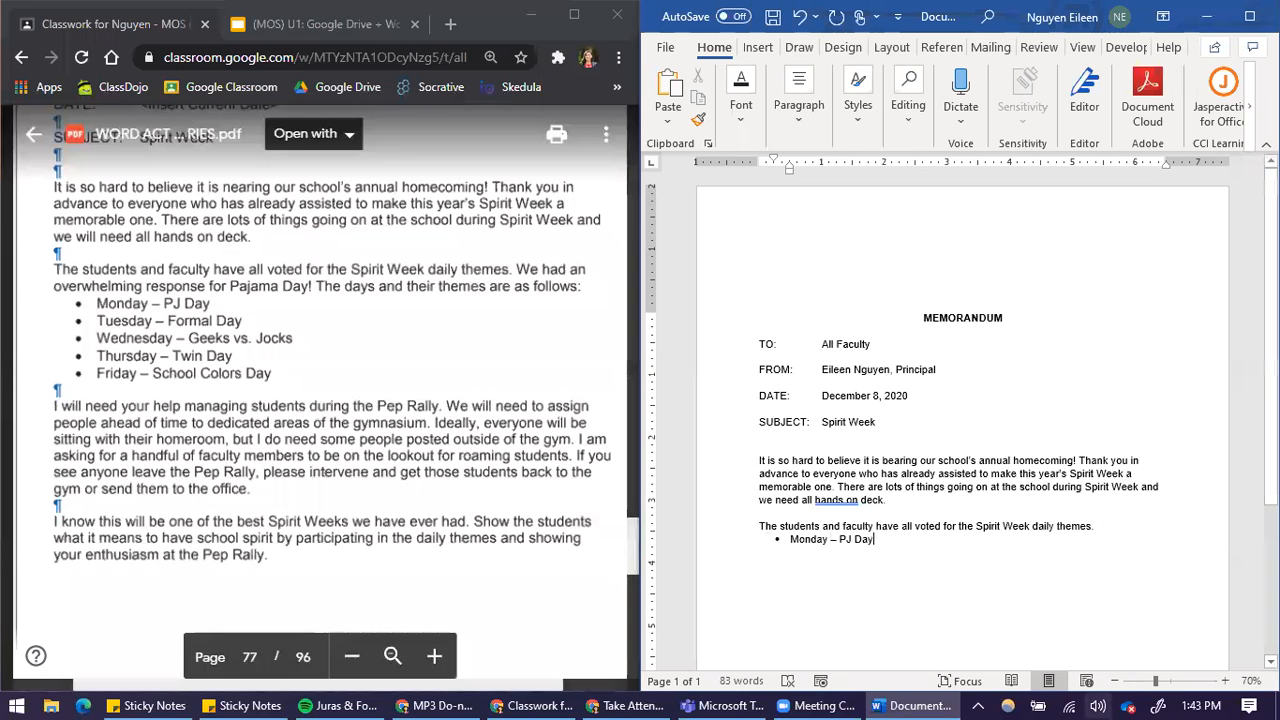
Add "Tuesday – Formal Day" as the second item of the bulleted list
left_click(1226, 681)
left_click(1226, 681)
left_click(1226, 681)
left_click(1240, 681)
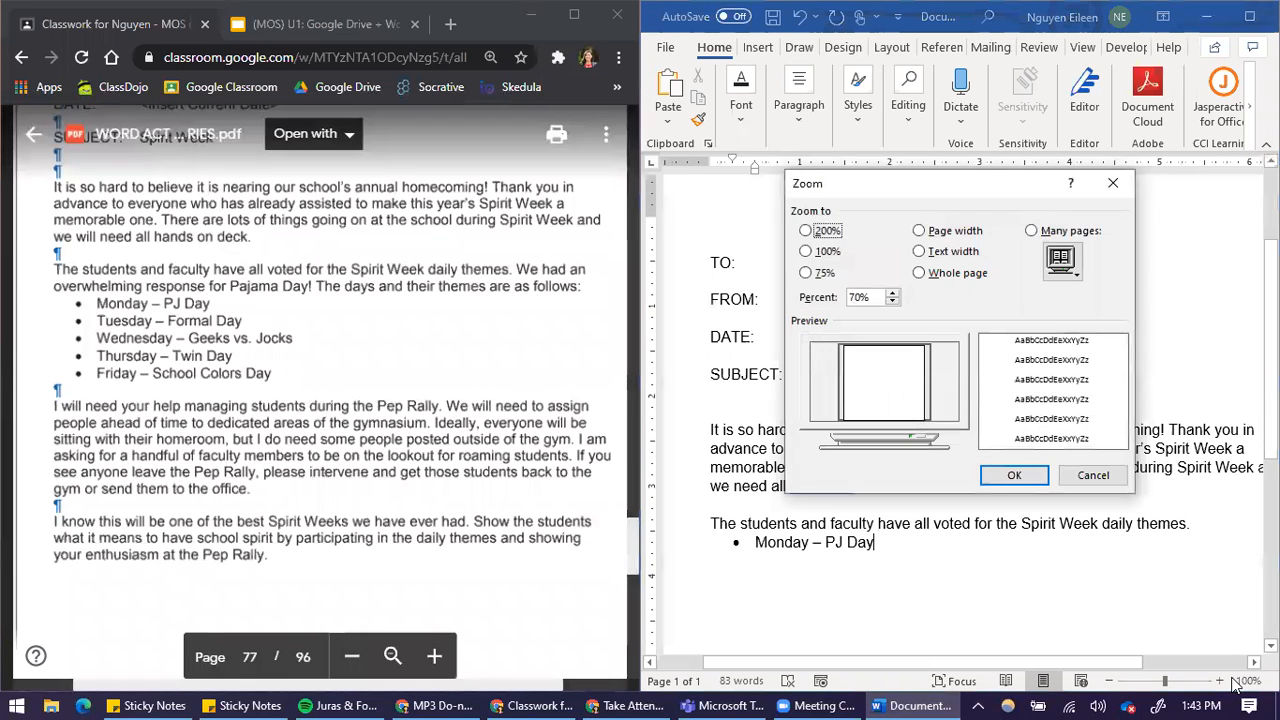
left_click(1094, 474)
left_click(1220, 681)
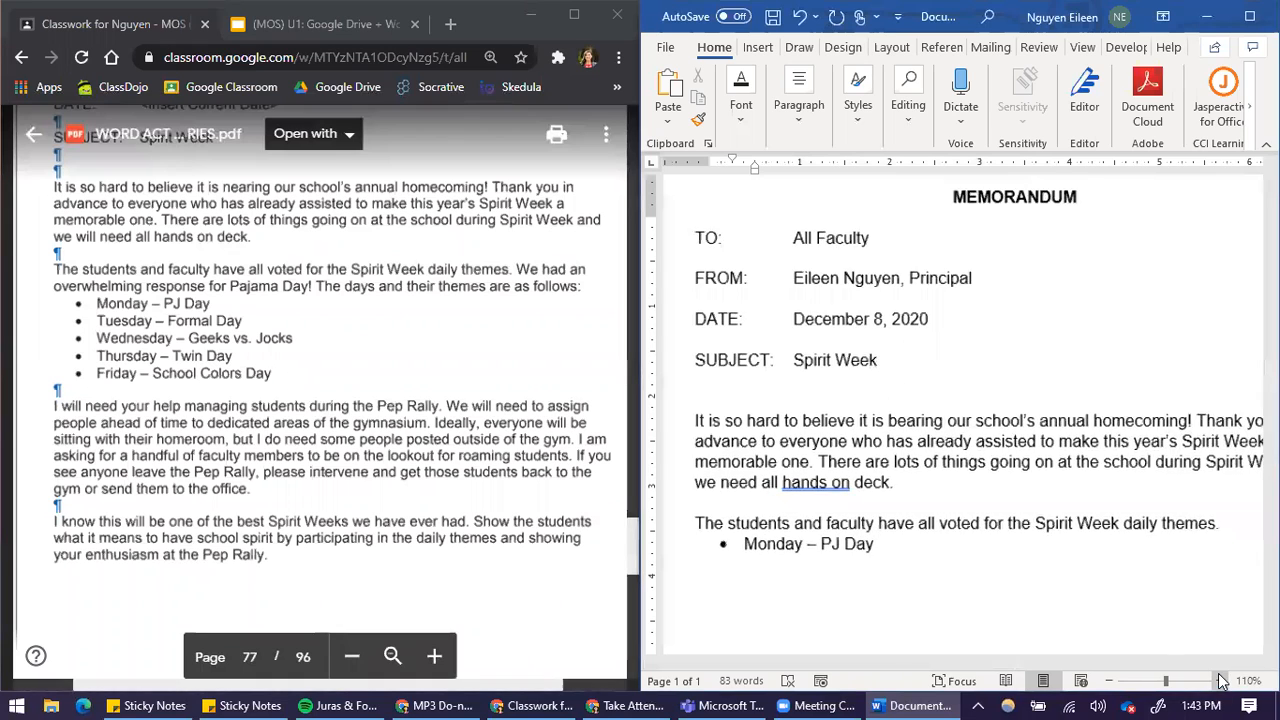
left_click(1220, 681)
left_click(1220, 681)
double_click(800, 546)
left_click(926, 556)
key("Return")
type("Tuesda")
key("BackSpace")
key("BackSpace")
key("BackSpace")
type("day --")
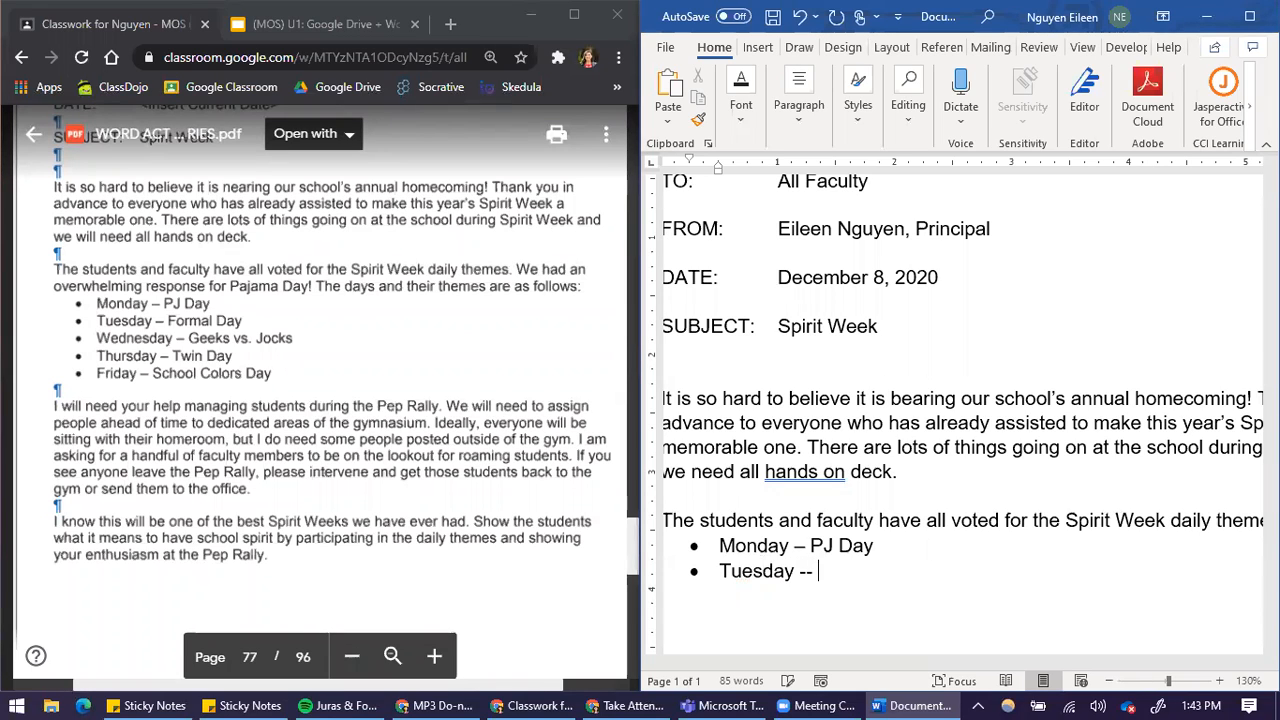
type(" Formal")
type(" D")
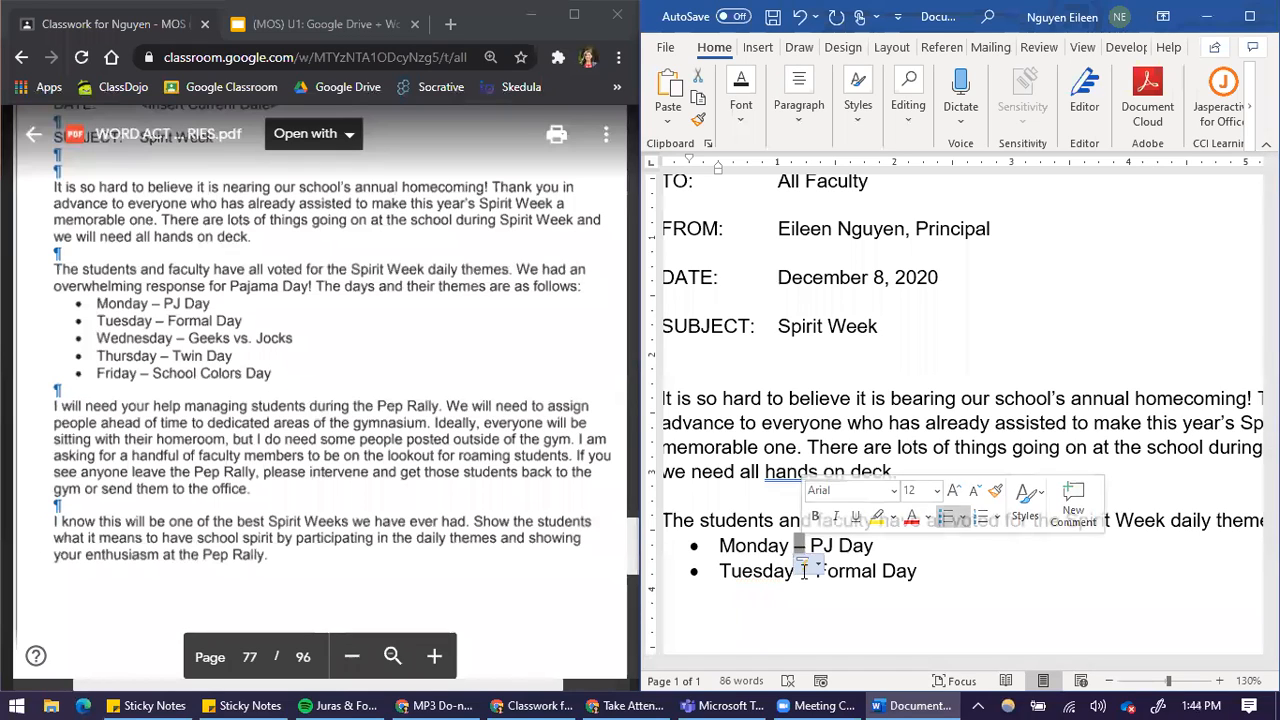
Examine the dashes in the Monday and Tuesday bullets and review the memo up to its title
left_click(935, 579)
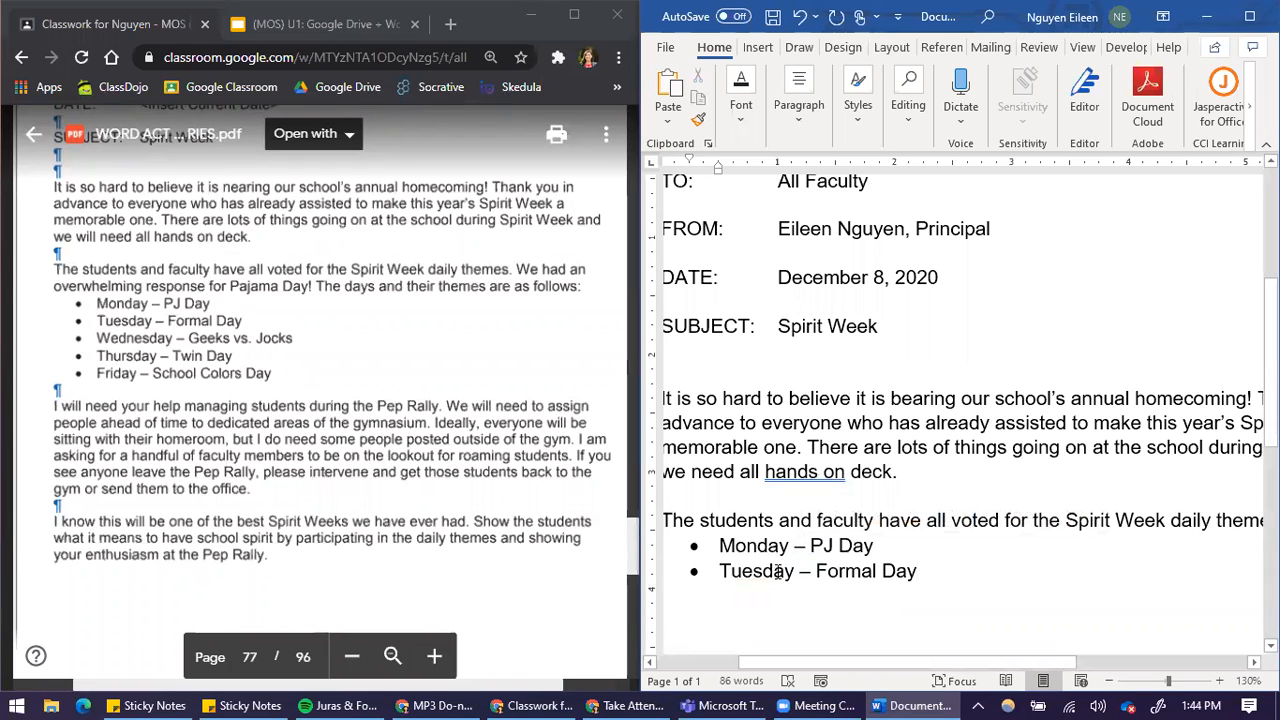
double_click(797, 543)
scroll(960, 600, "up", 1)
scroll(955, 565, "down", 2)
scroll(234, 408, "up", 1)
scroll(234, 408, "down", 1)
scroll(975, 514, "down", 2)
scroll(998, 510, "up", 4)
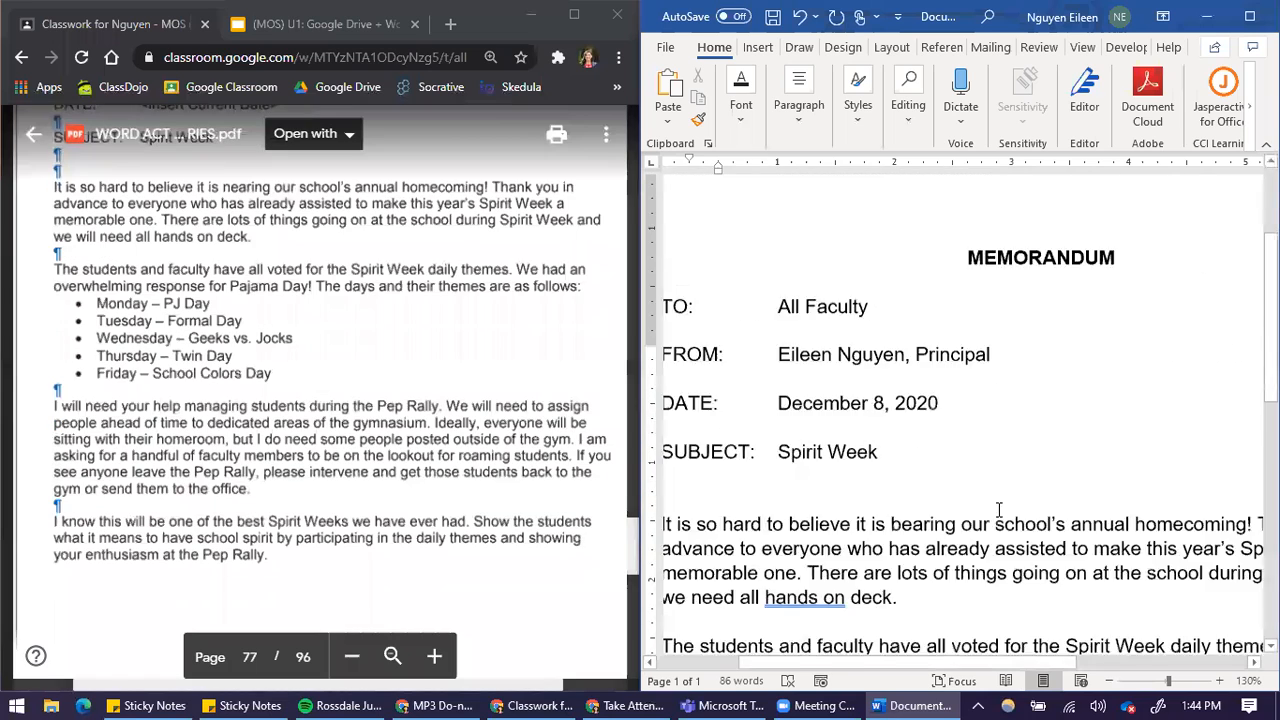
scroll(998, 510, "up", 3)
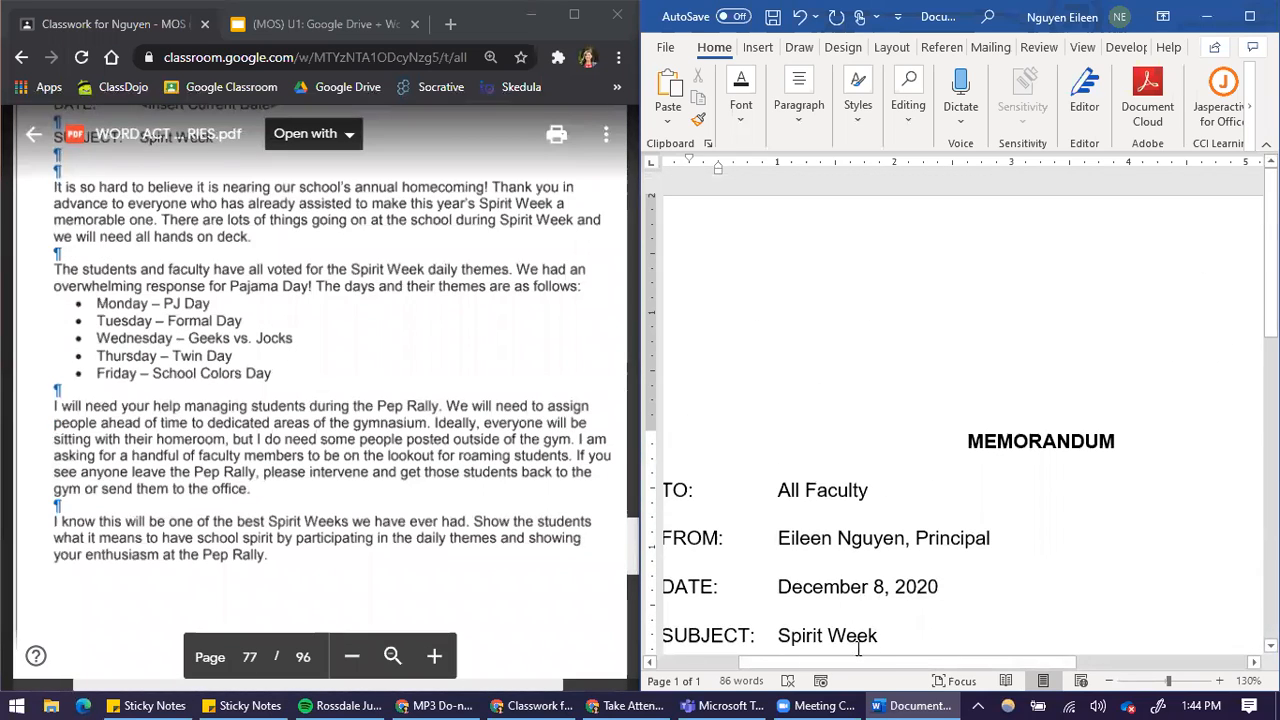
left_click_drag(843, 664, 765, 664)
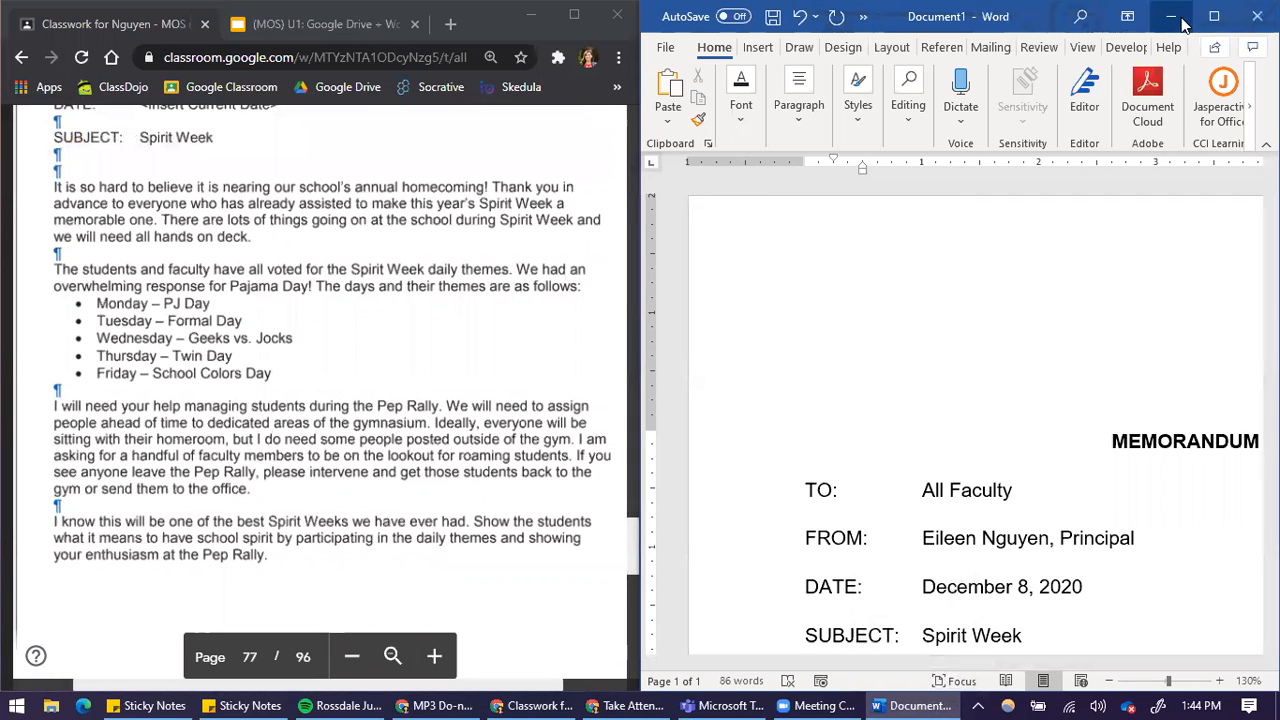
Minimize the Word document, open Google Drive in a new browser tab and place it beside the PDF
left_click(1177, 18)
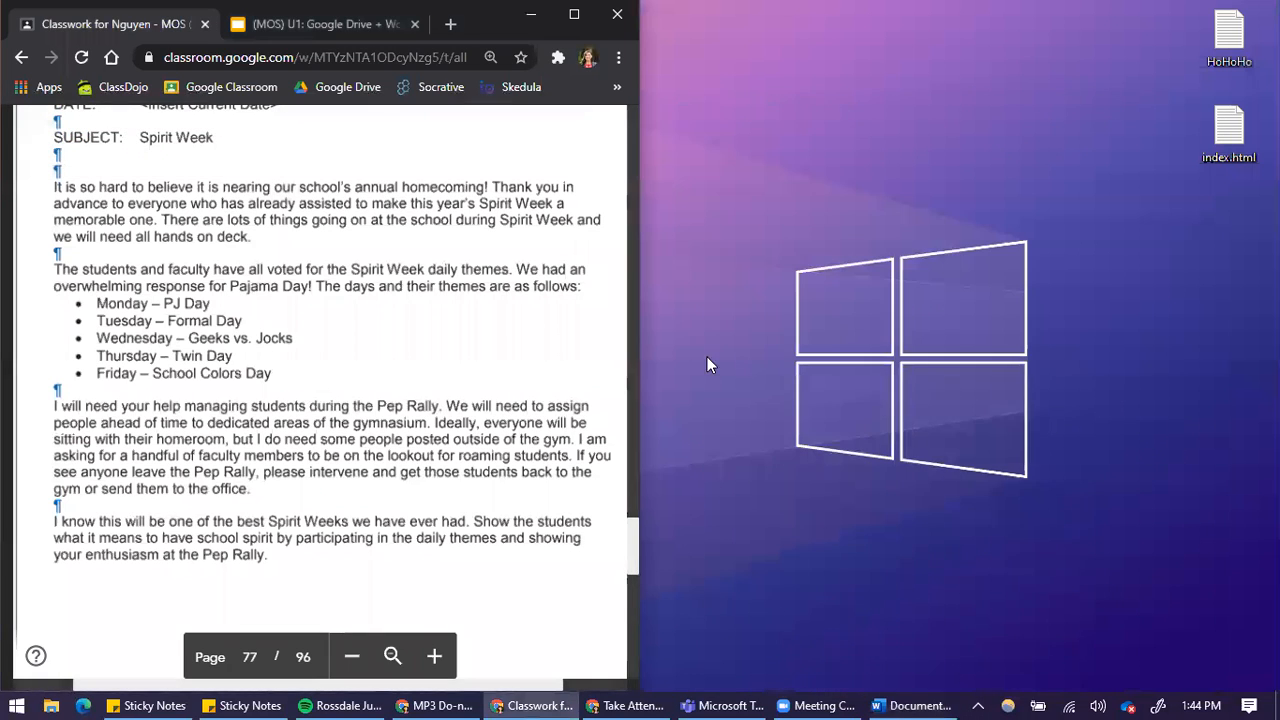
left_click(451, 25)
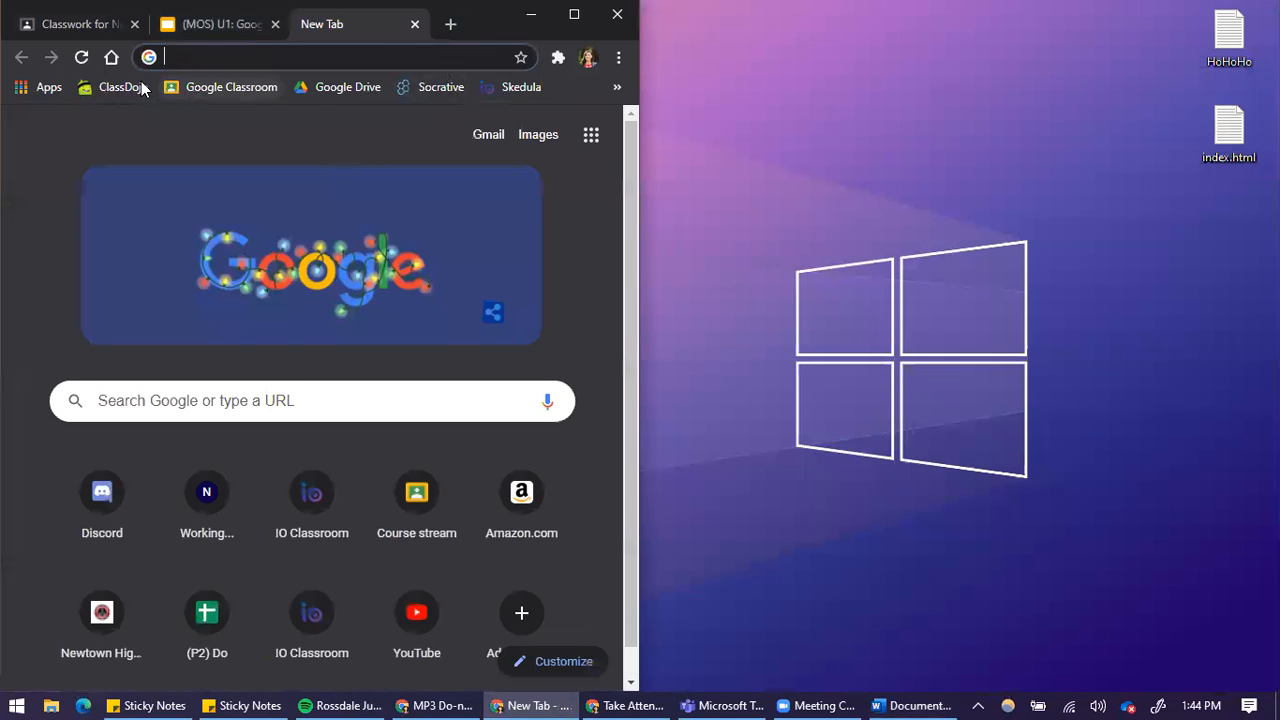
left_click(311, 92)
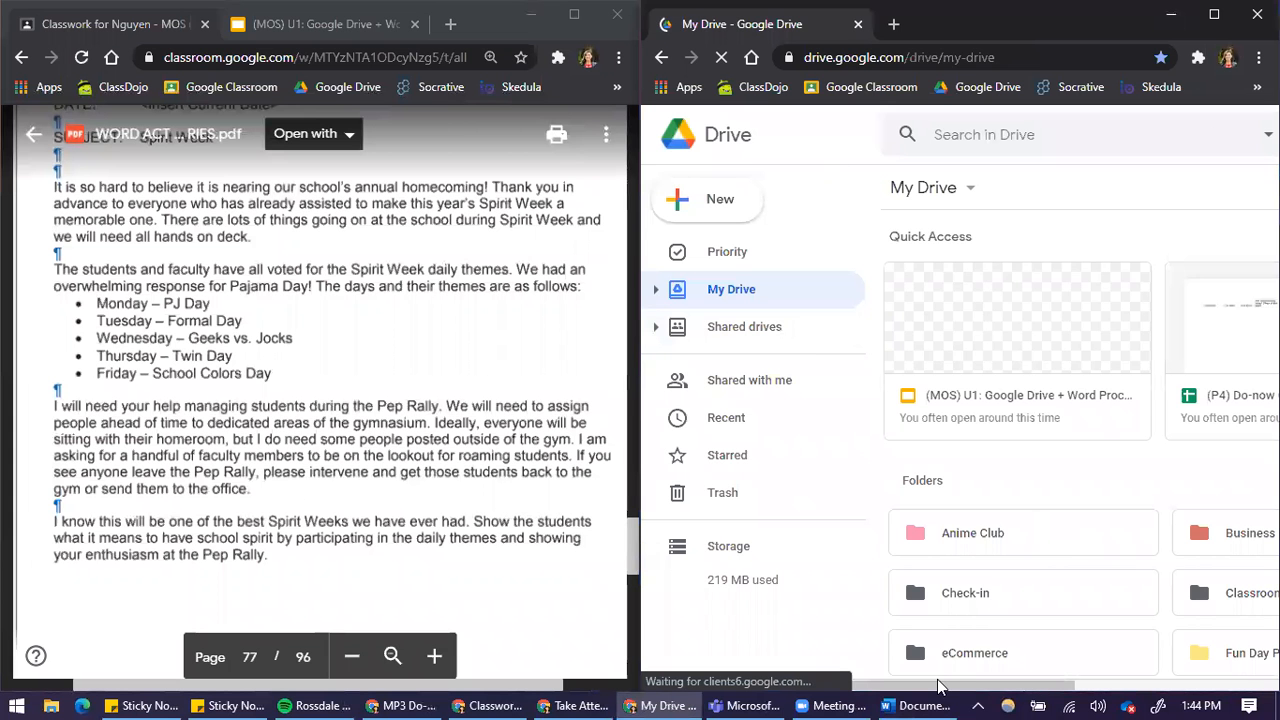
left_click_drag(941, 687, 1070, 688)
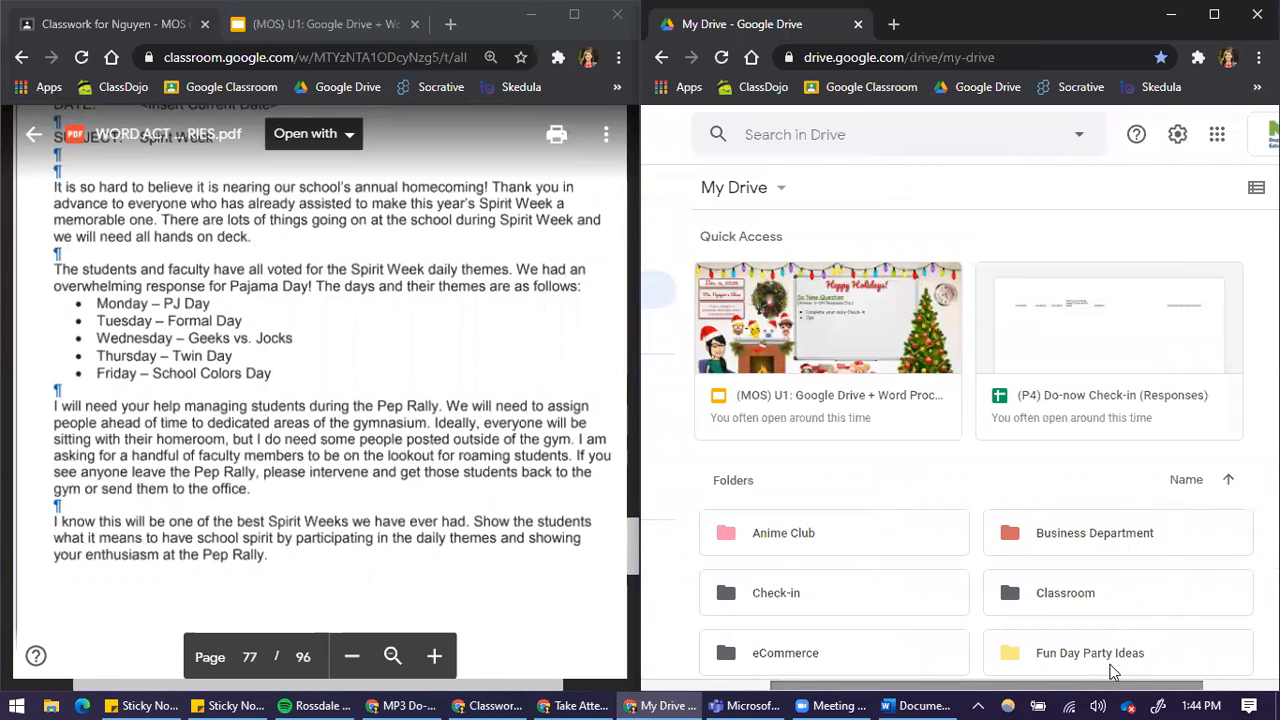
Open the MOS folder in My Drive and create a blank Google Docs document in it
left_click(1111, 664)
scroll(1089, 623, "down", 3)
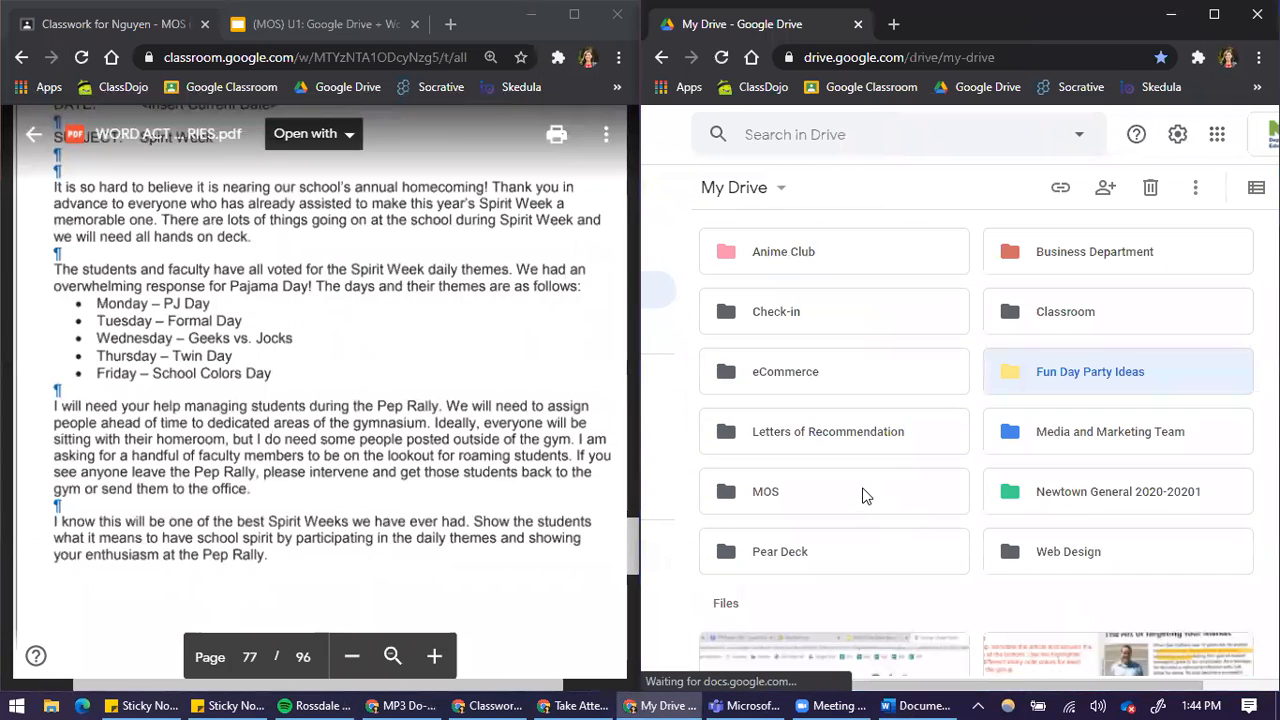
double_click(865, 496)
left_click_drag(926, 685, 865, 686)
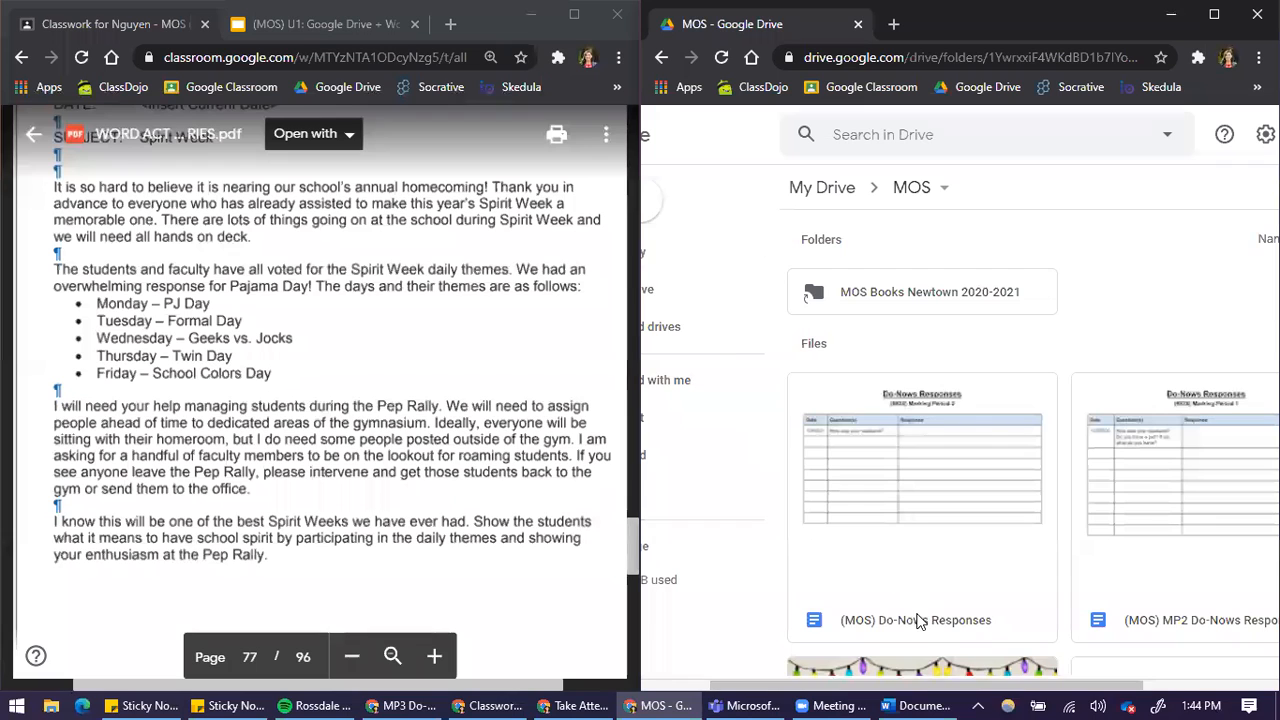
left_click_drag(905, 686, 880, 686)
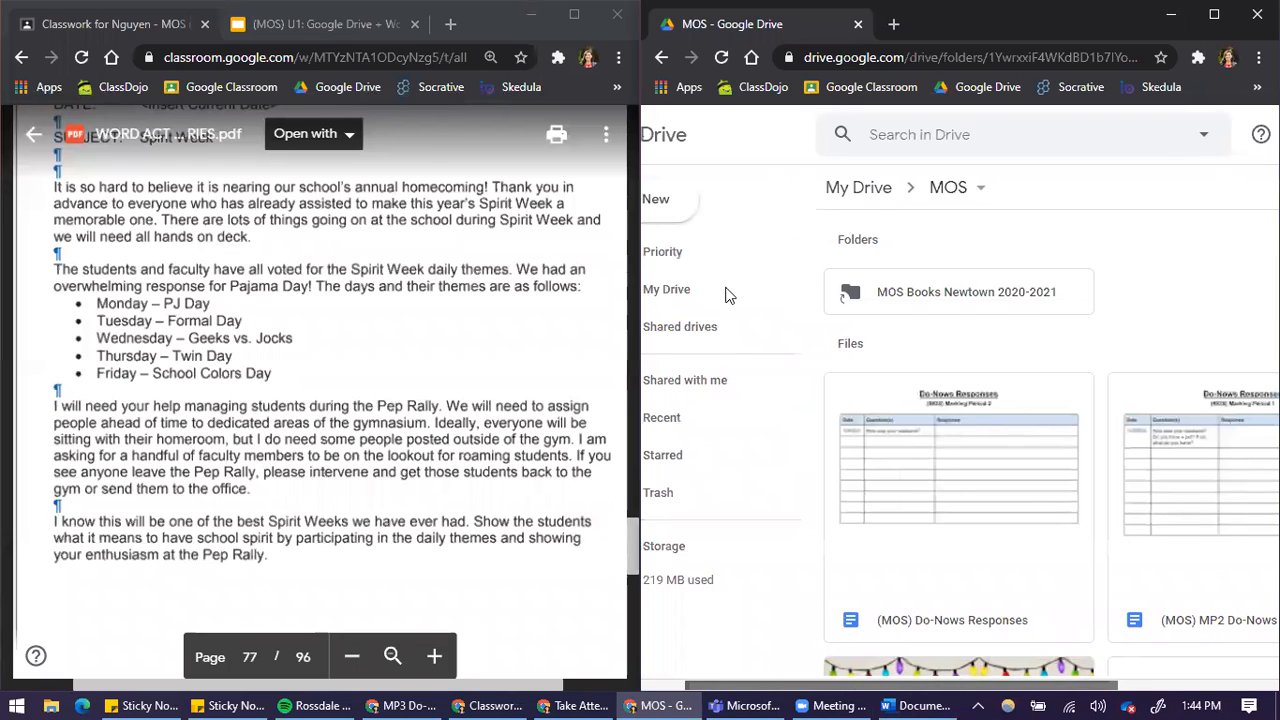
scroll(690, 230, "left", 2)
left_click(685, 205)
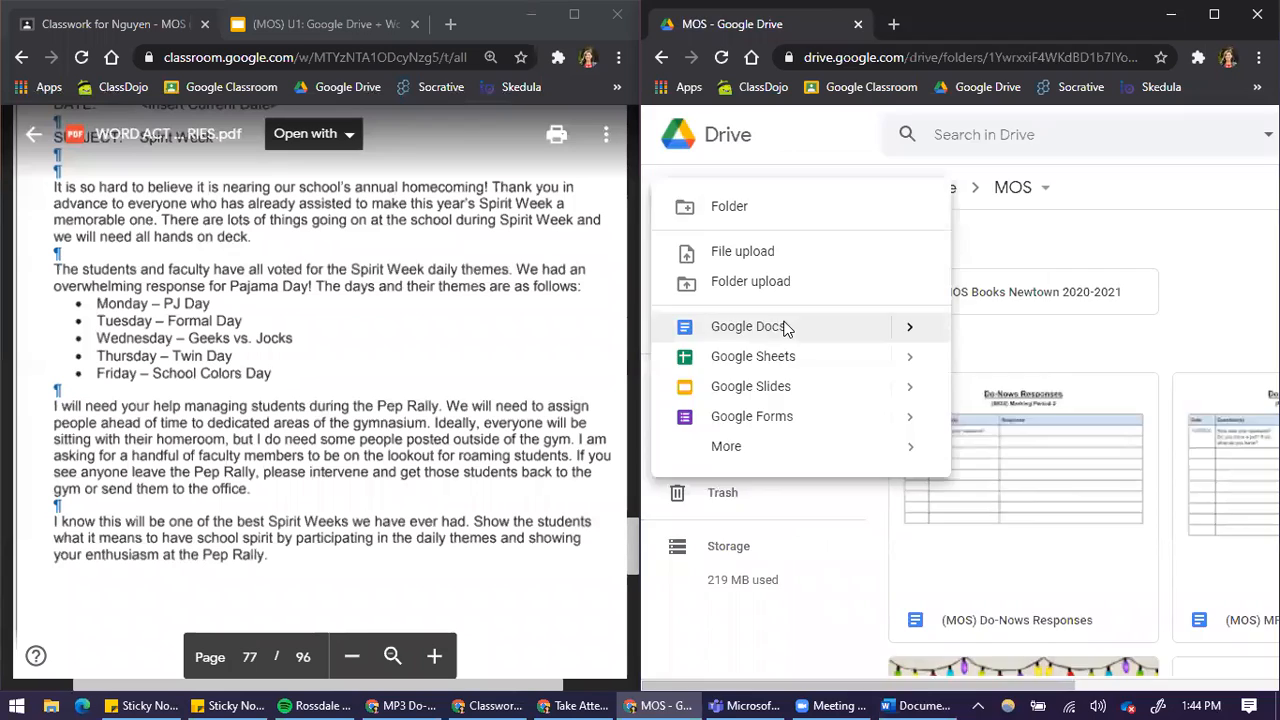
left_click(785, 326)
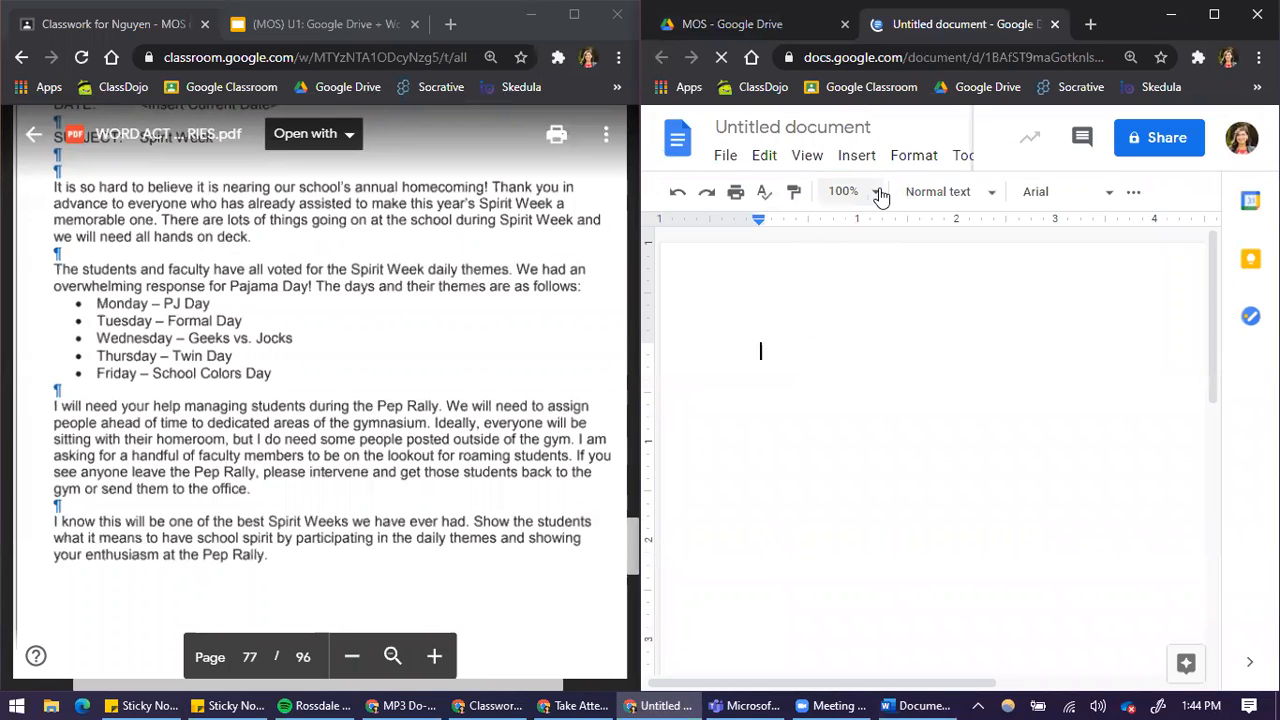
Set the blank document's zoom to 60%
left_click(878, 193)
left_click(864, 343)
left_click(876, 192)
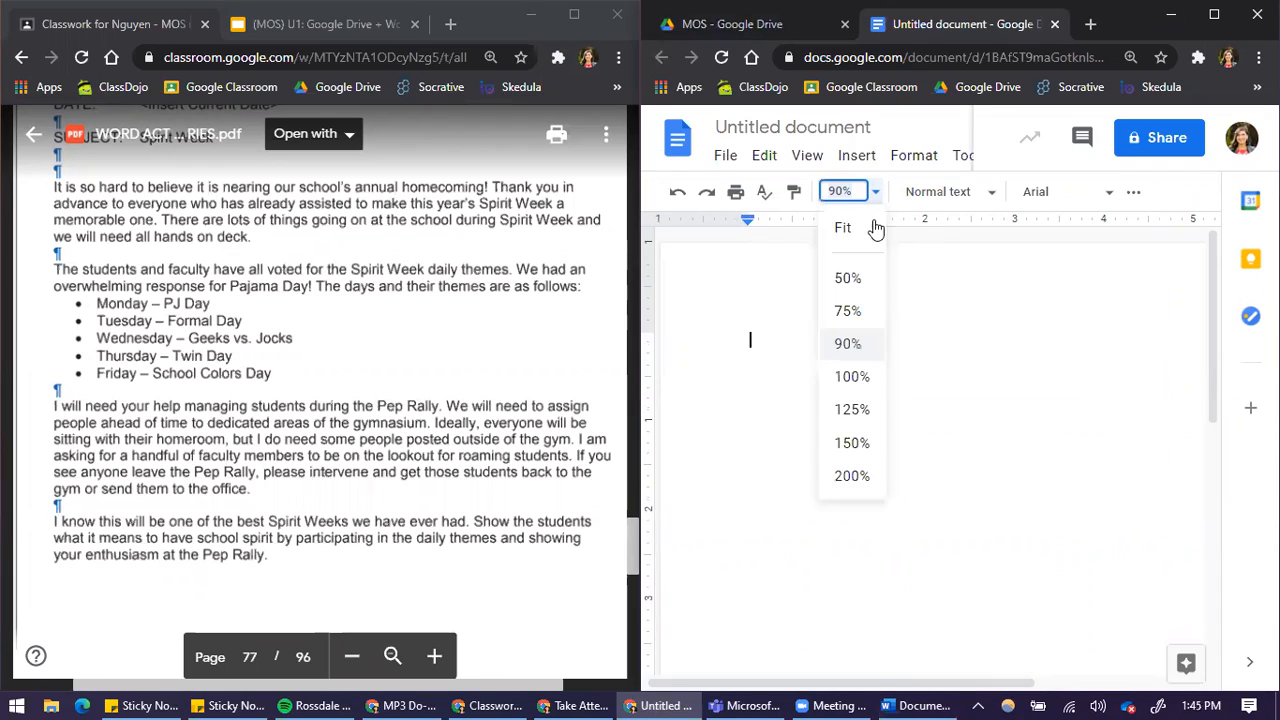
left_click(849, 311)
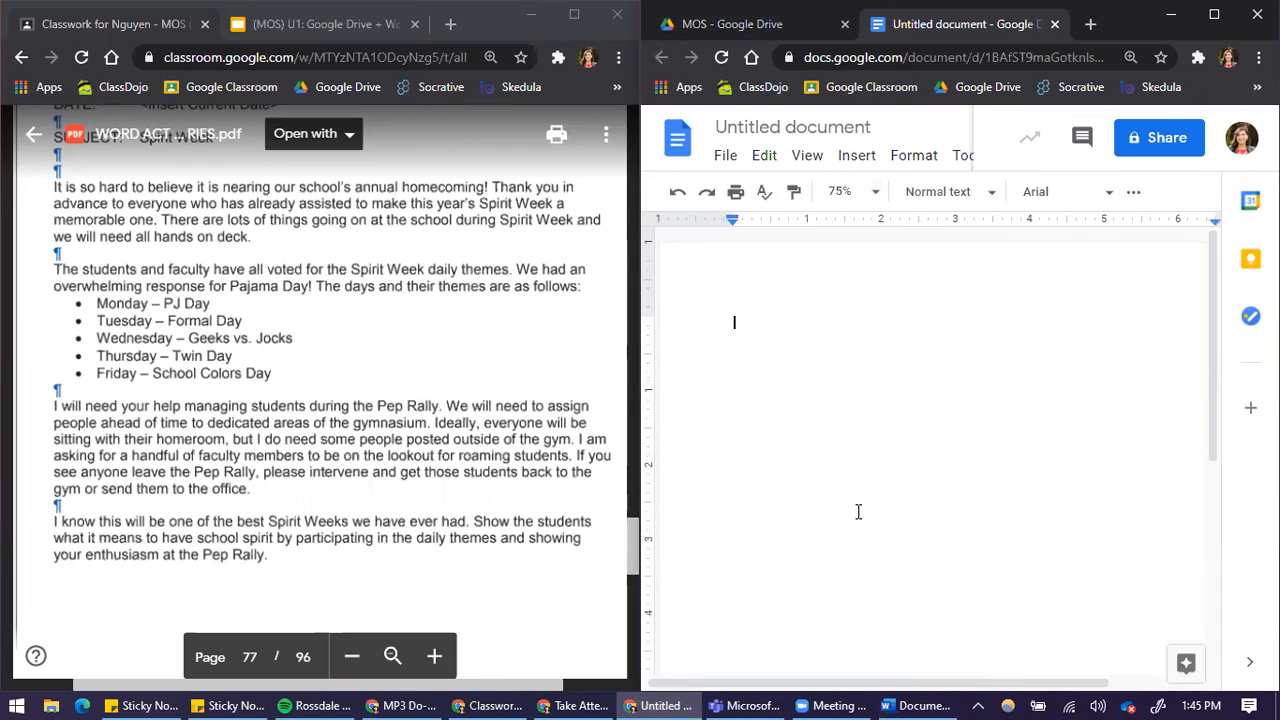
left_click(868, 196)
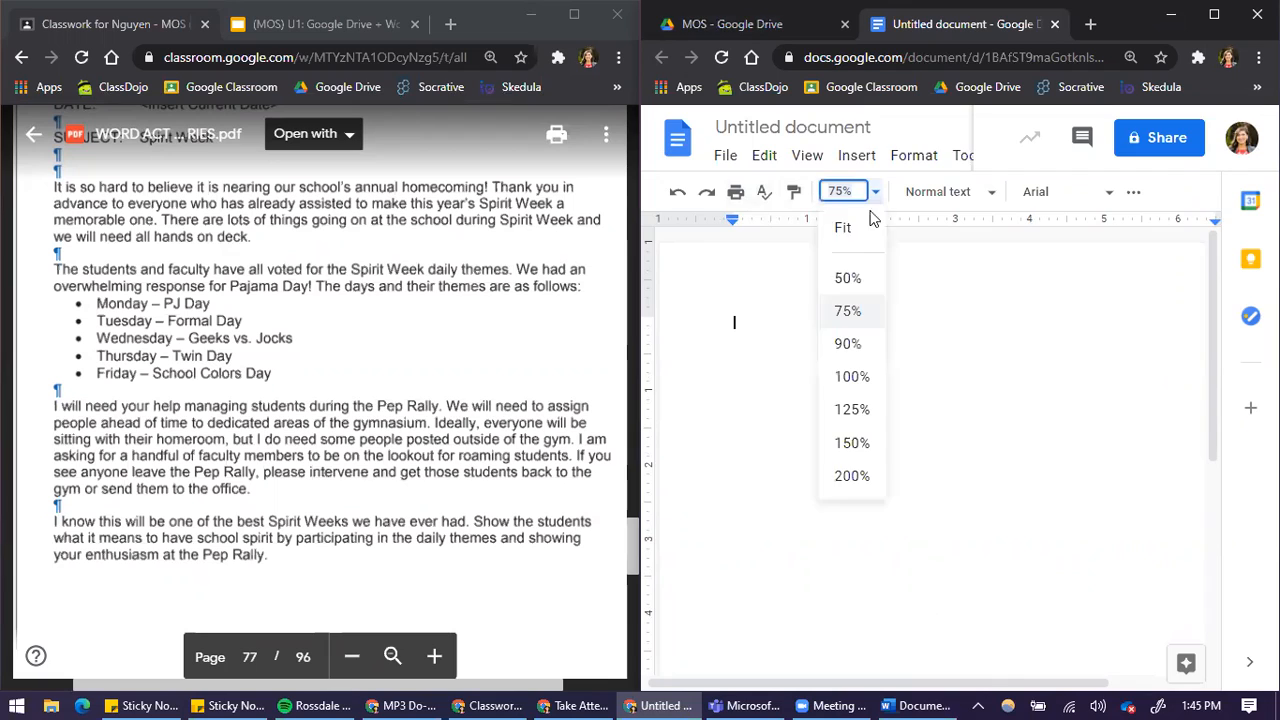
left_click(850, 282)
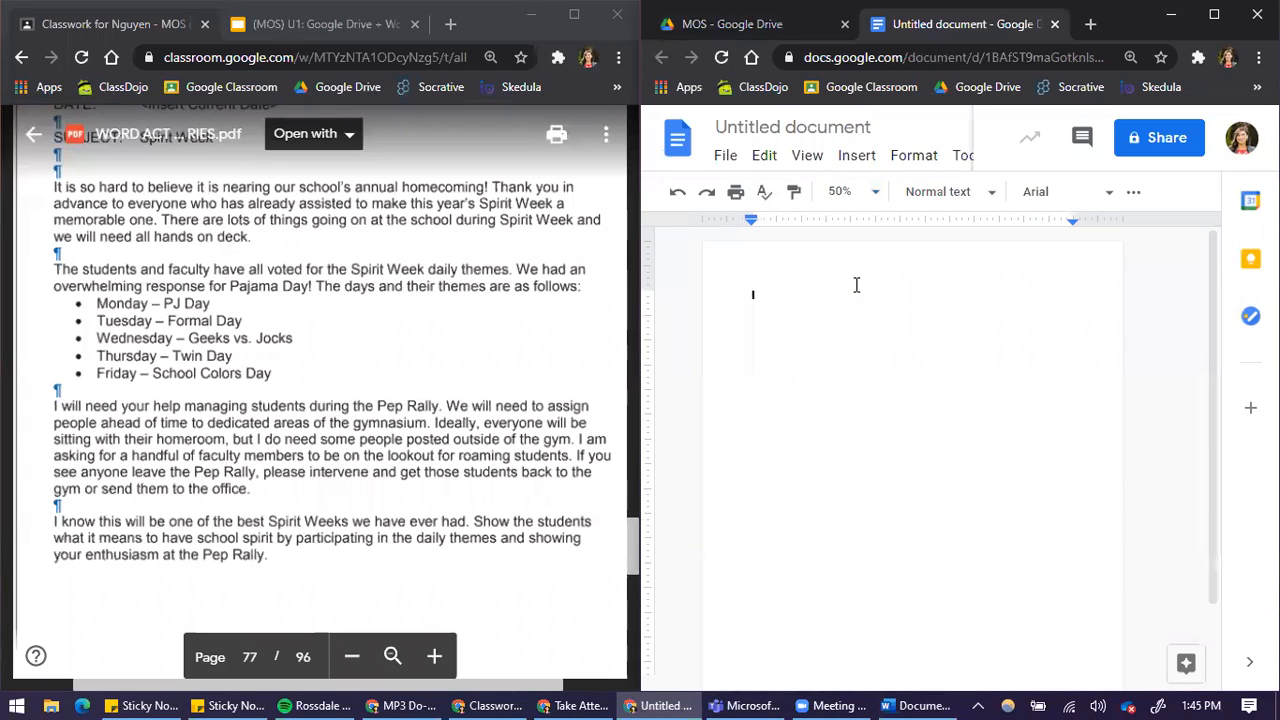
left_click(846, 184)
type("60")
key("Return")
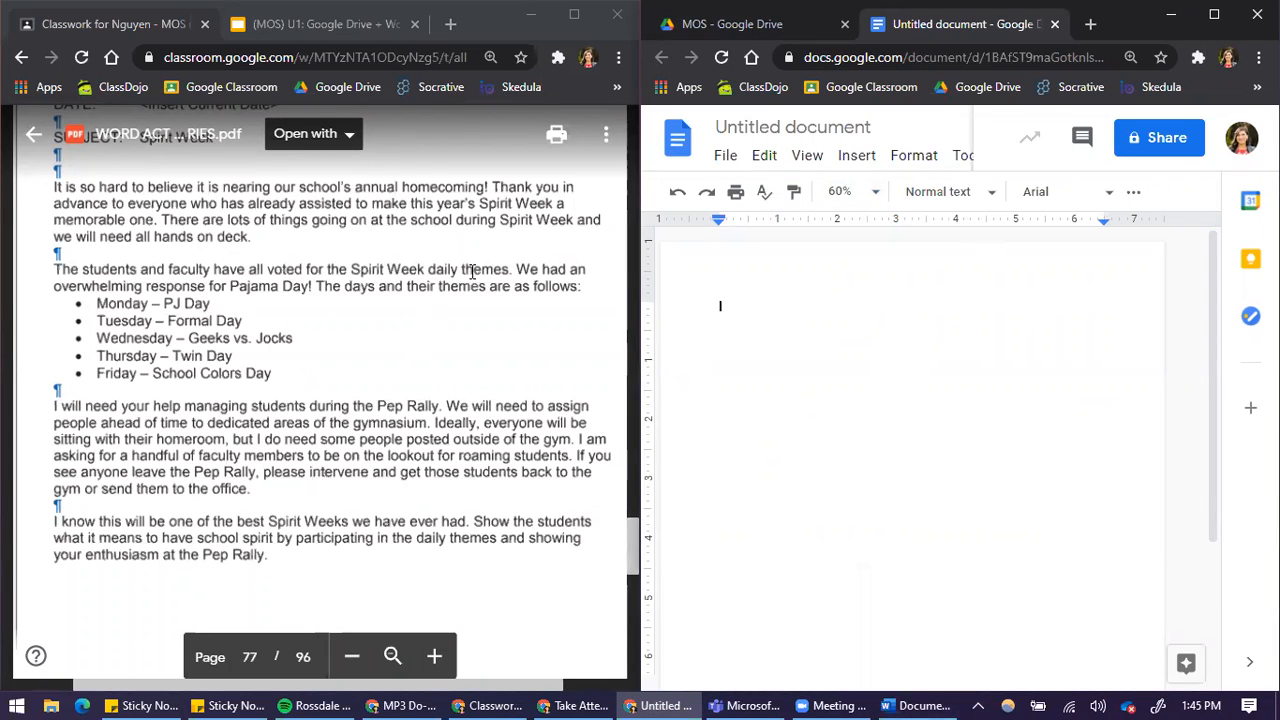
Following the PDF's memo instructions, set the font size to 12 and center-align the first line
scroll(405, 406, "up", 5)
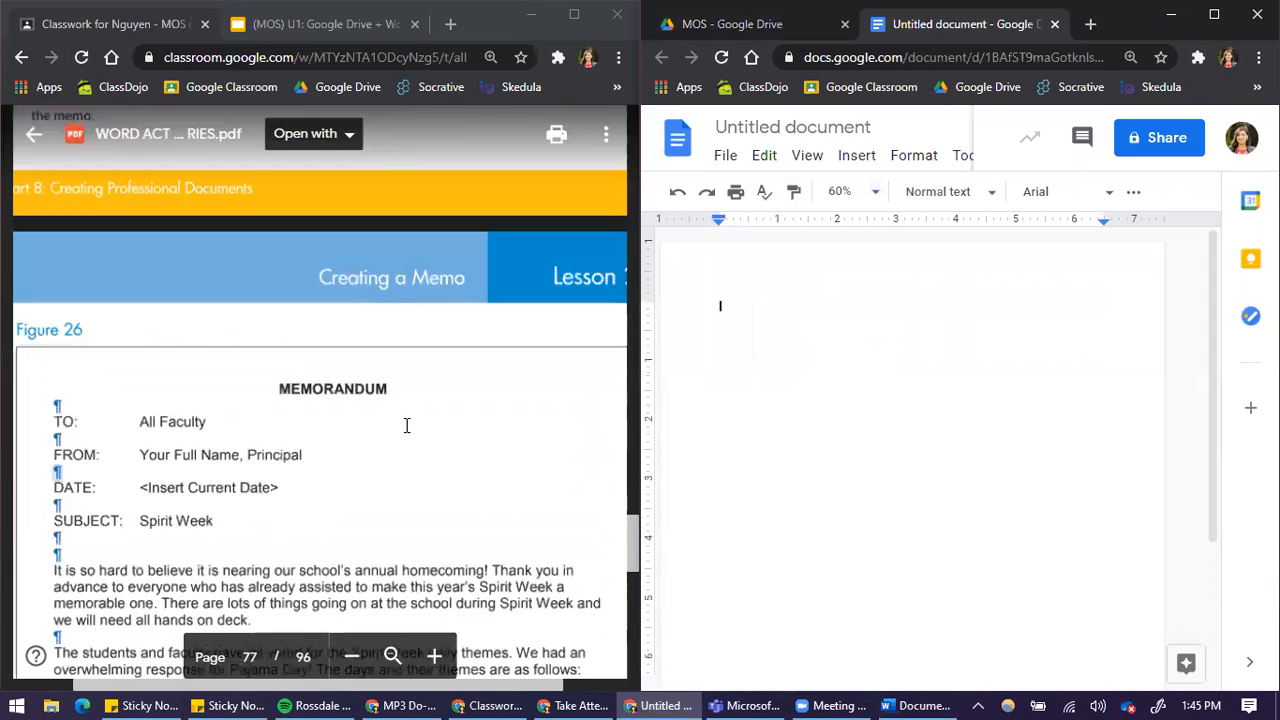
scroll(420, 435, "up", 5)
scroll(408, 495, "down", 4)
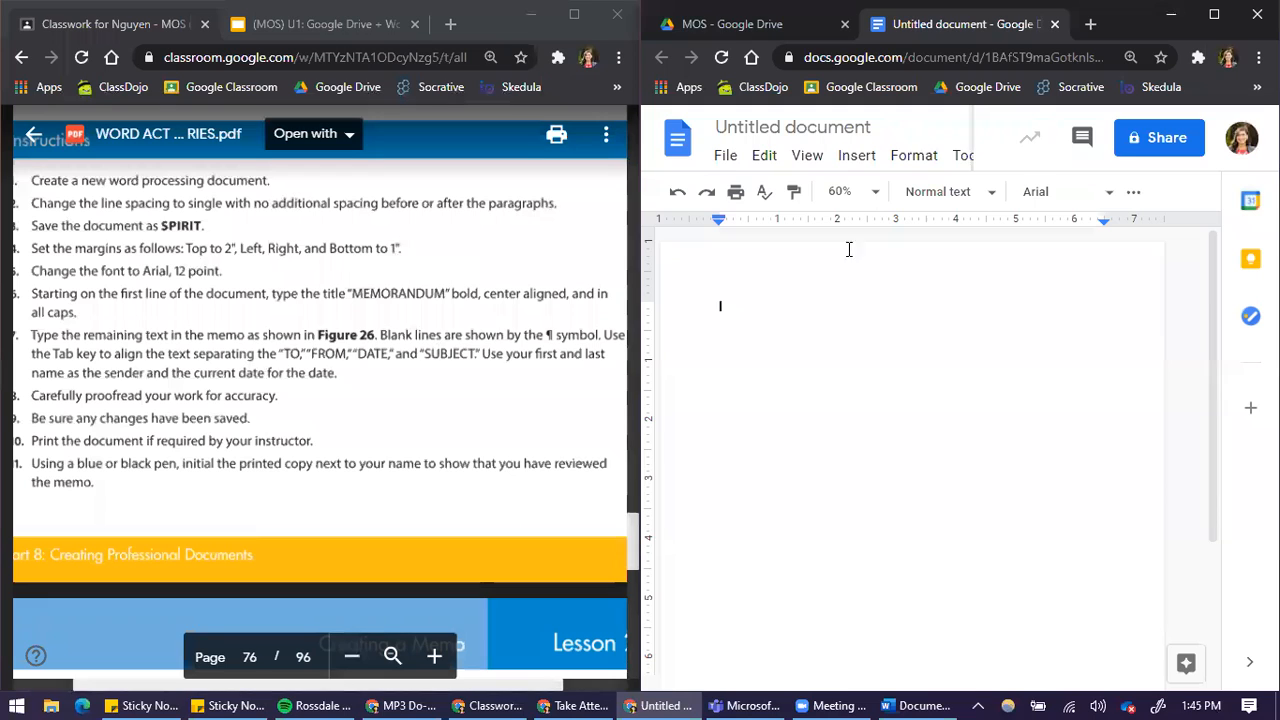
left_click(1085, 196)
left_click(1108, 194)
left_click(1138, 194)
left_click(728, 229)
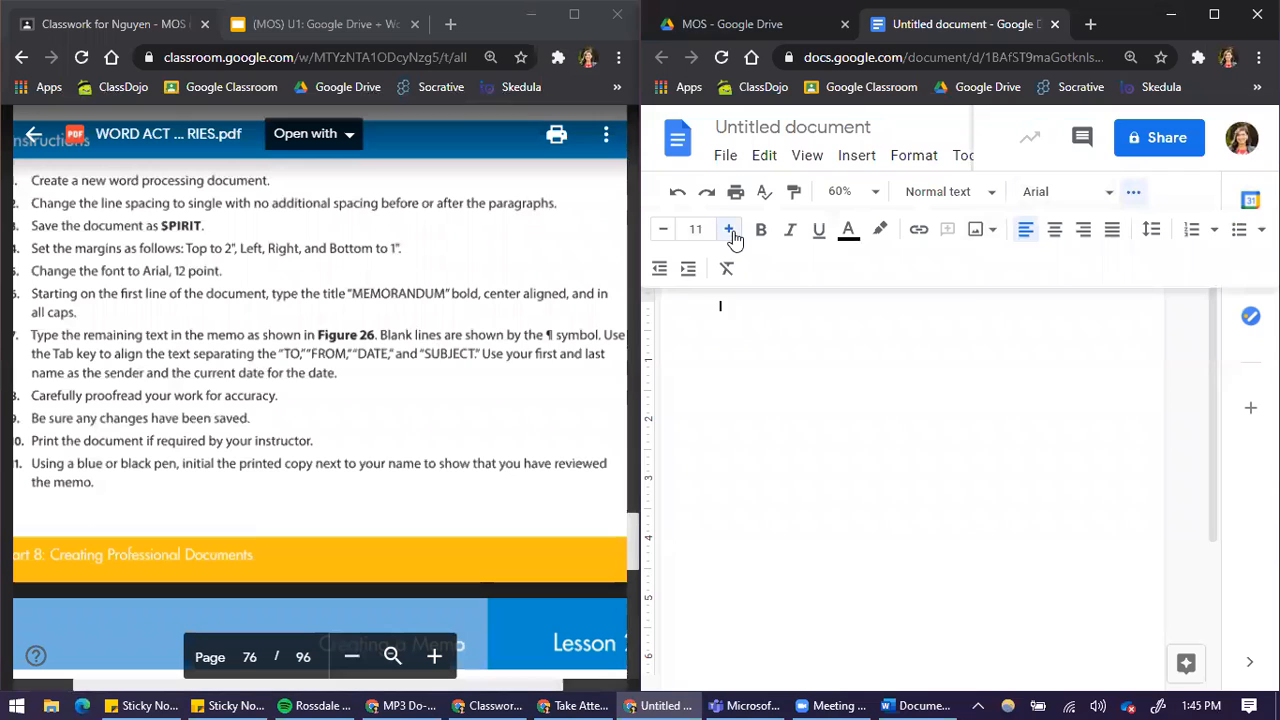
left_click(1052, 232)
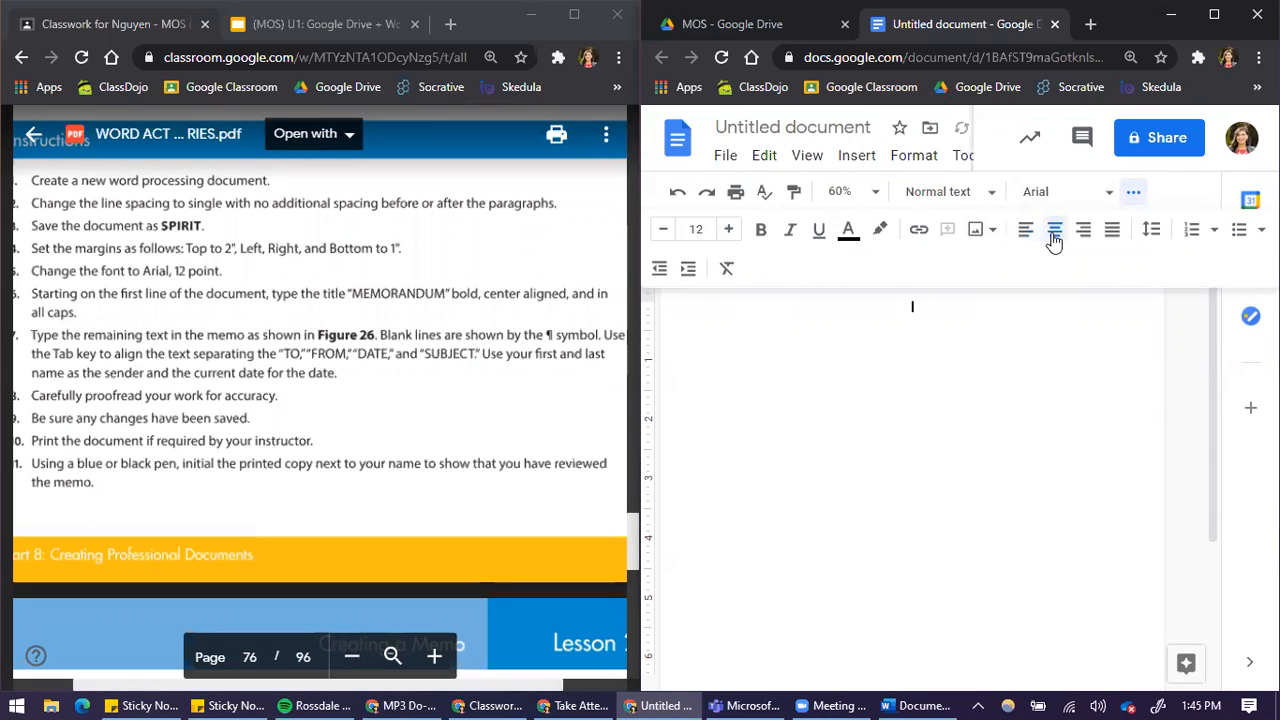
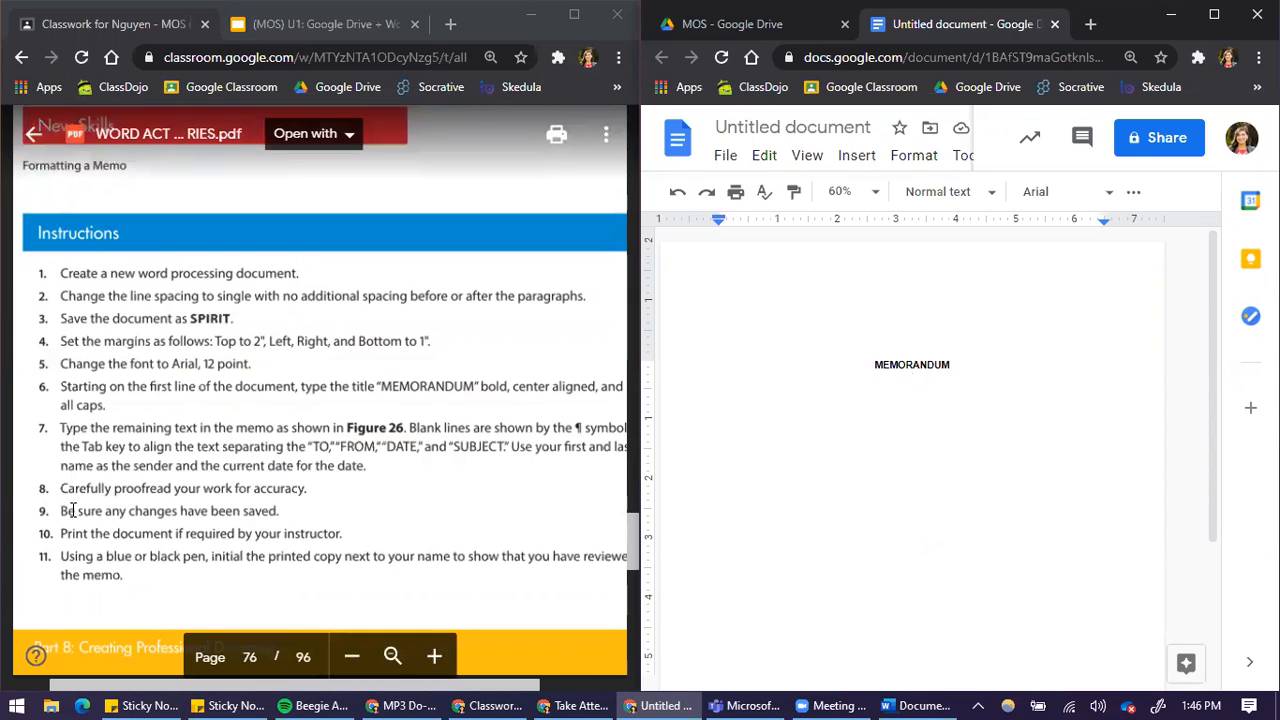
Bring the Figure 26 memo sample on page 77 of the PDF into view
scroll(263, 532, "down", 8)
scroll(283, 517, "down", 2)
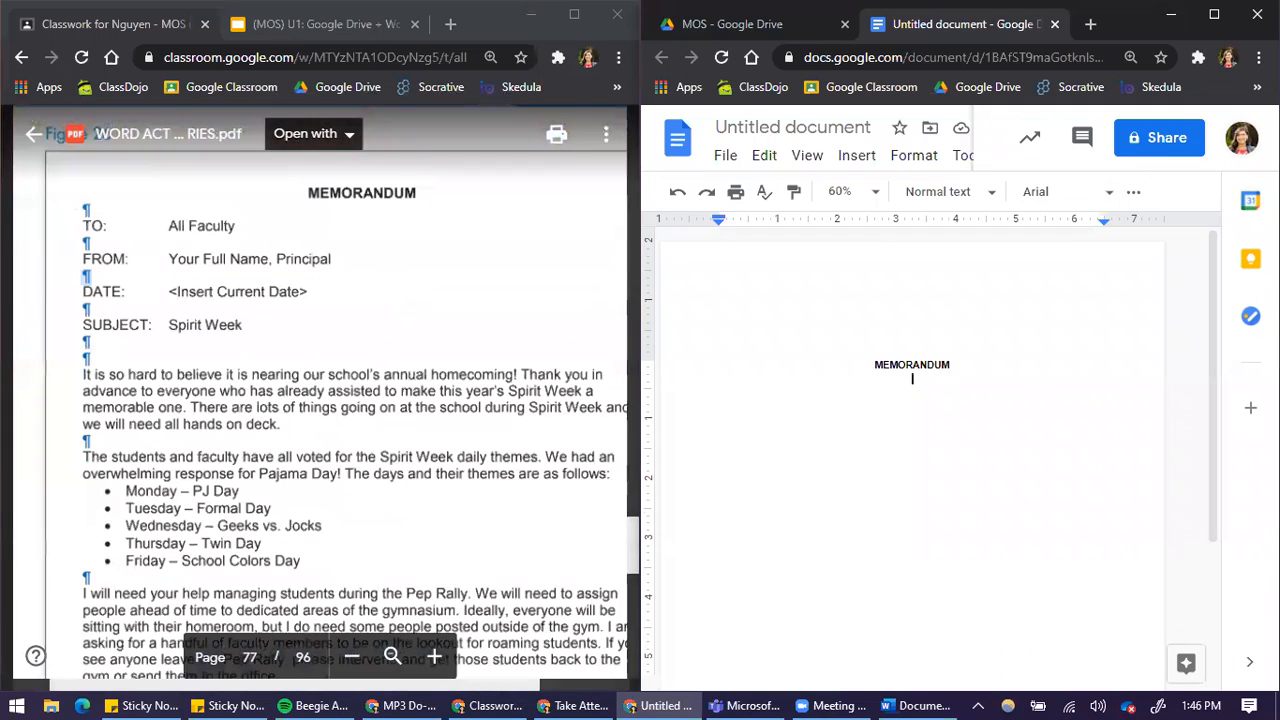
left_click(1214, 14)
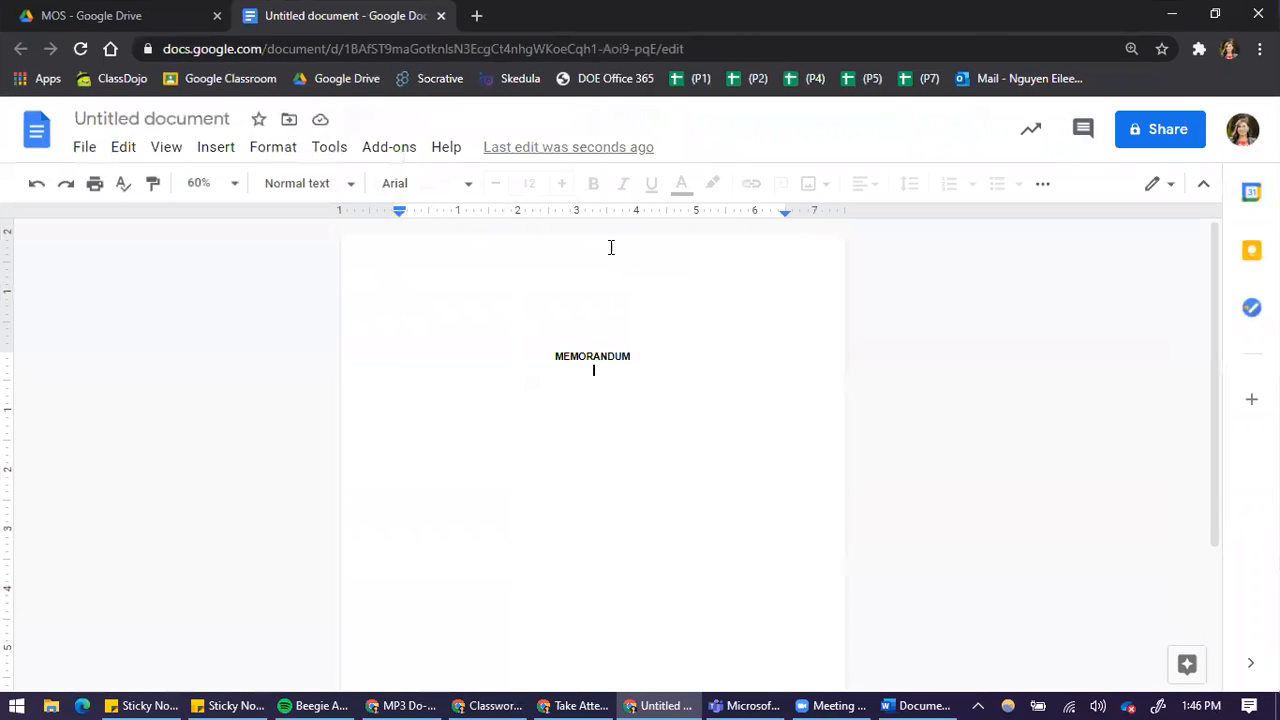
left_click(1043, 185)
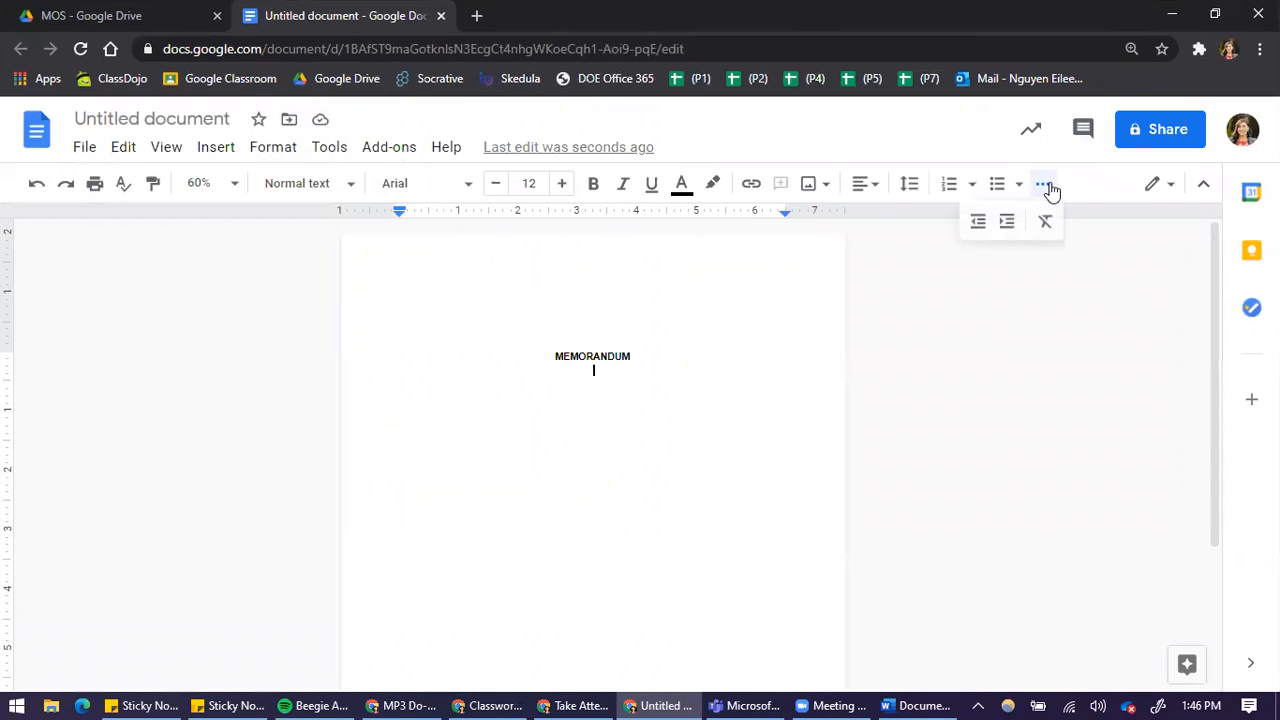
left_click_drag(735, 8, 1278, 220)
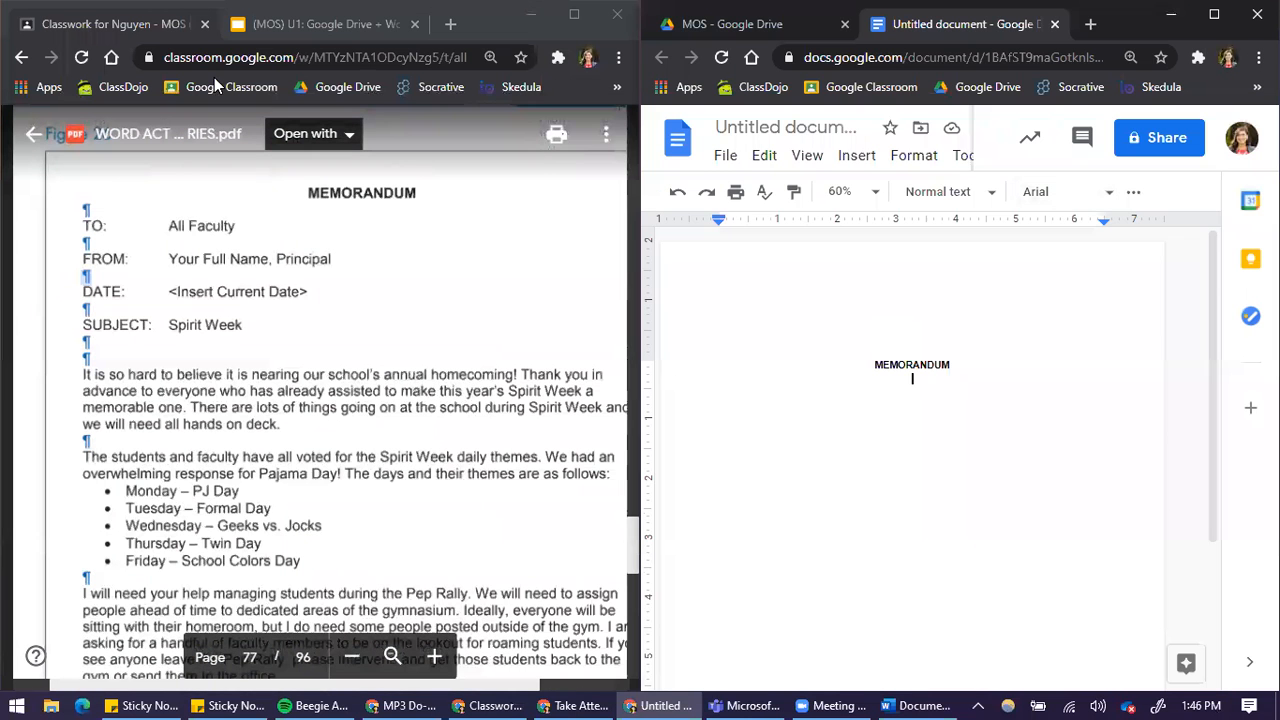
Leave a blank line below the MEMORANDUM heading and left-align the new line that follows it
left_click(69, 230)
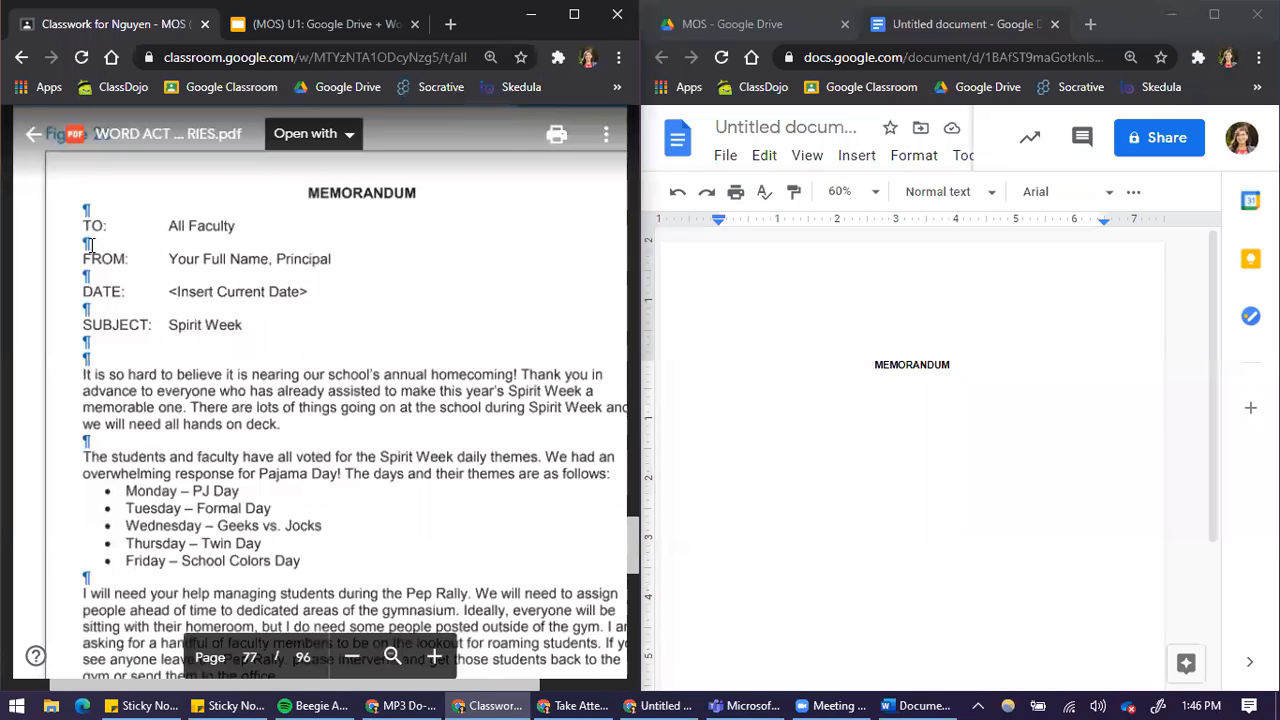
left_click(967, 391)
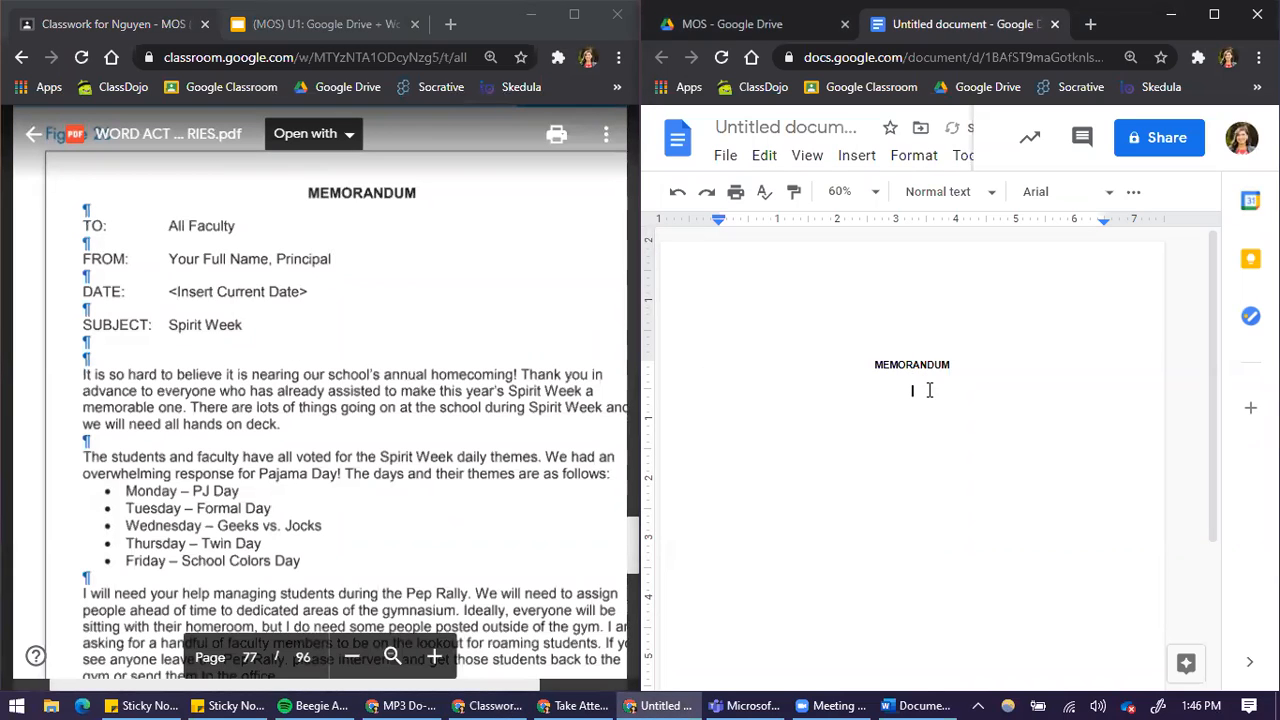
left_click(1133, 193)
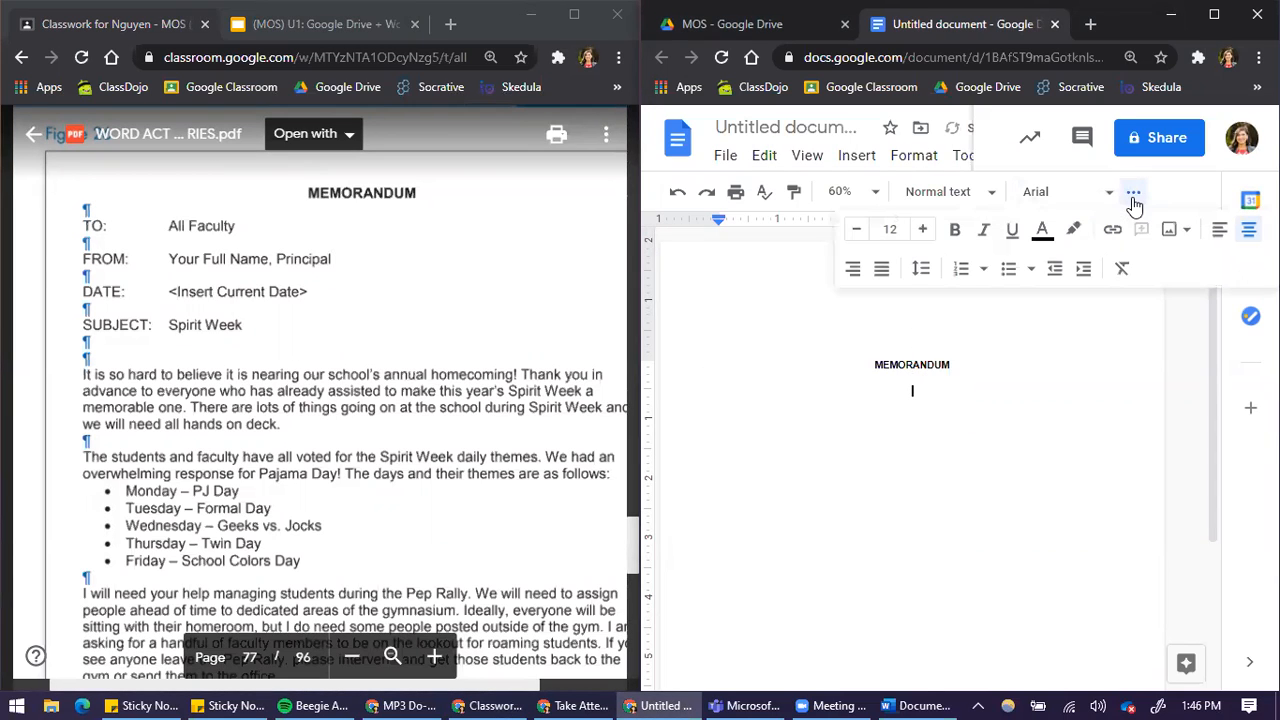
left_click(1220, 231)
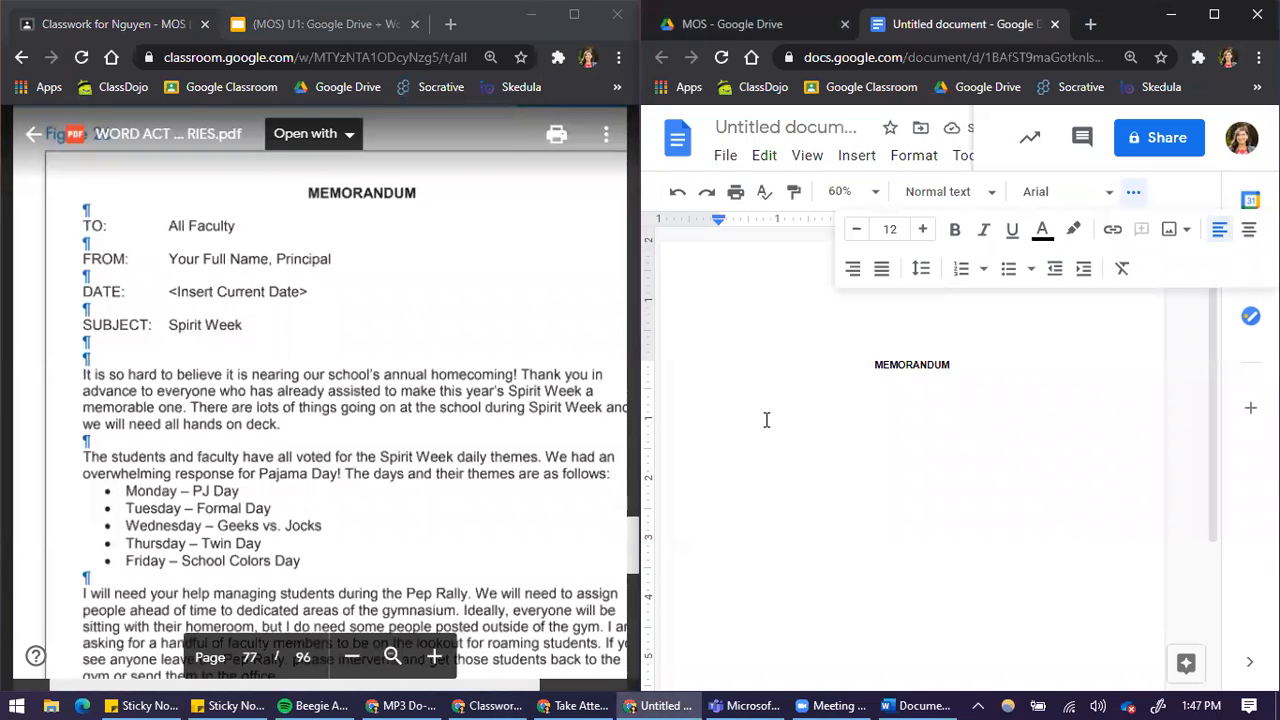
Enter the recipient line as "TO:" with "All Faculty" separated by a tab
type("TO:")
key("Tab")
type("All Faculty")
key("Return")
Enter the "FROM:" line below a blank line, with the sender's full name tabbed over and followed by ", Principal"
type("FROM:")
key("BackSpace")
key("BackSpace")
key("BackSpace")
key("BackSpace")
key("BackSpace")
type("FROM:")
key("Tab")
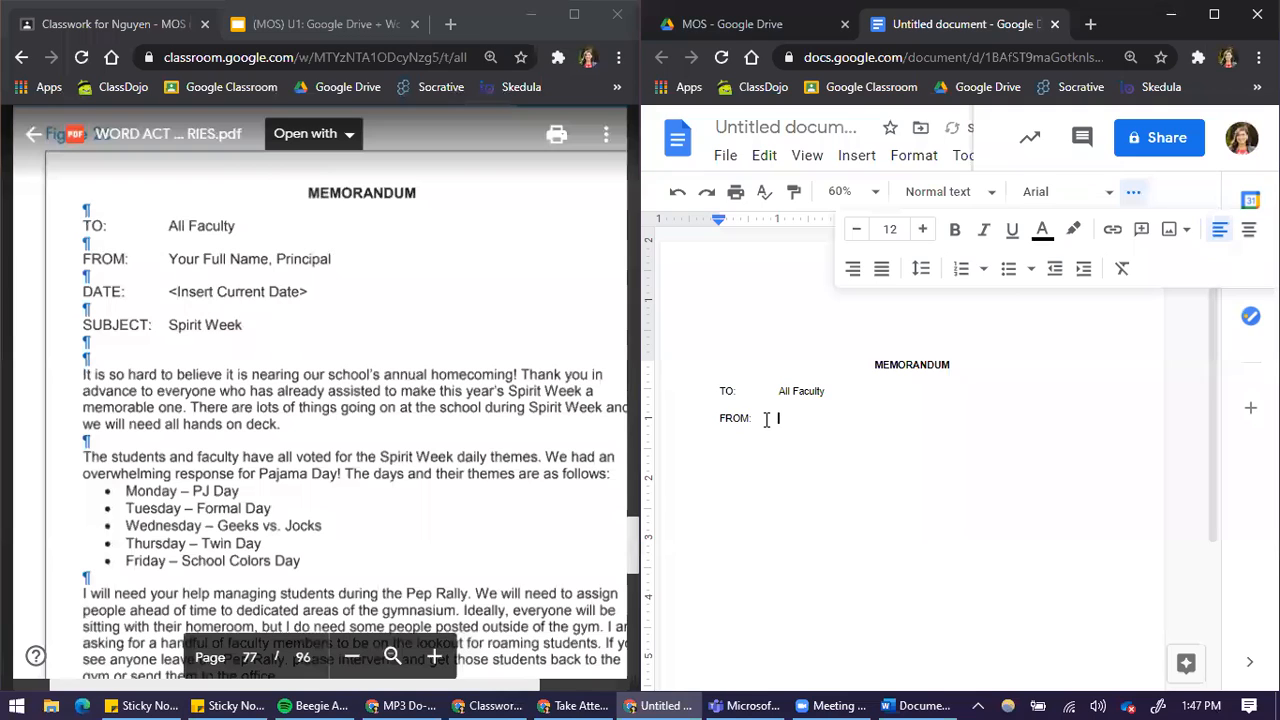
type("Eileen Nguyen, Principal")
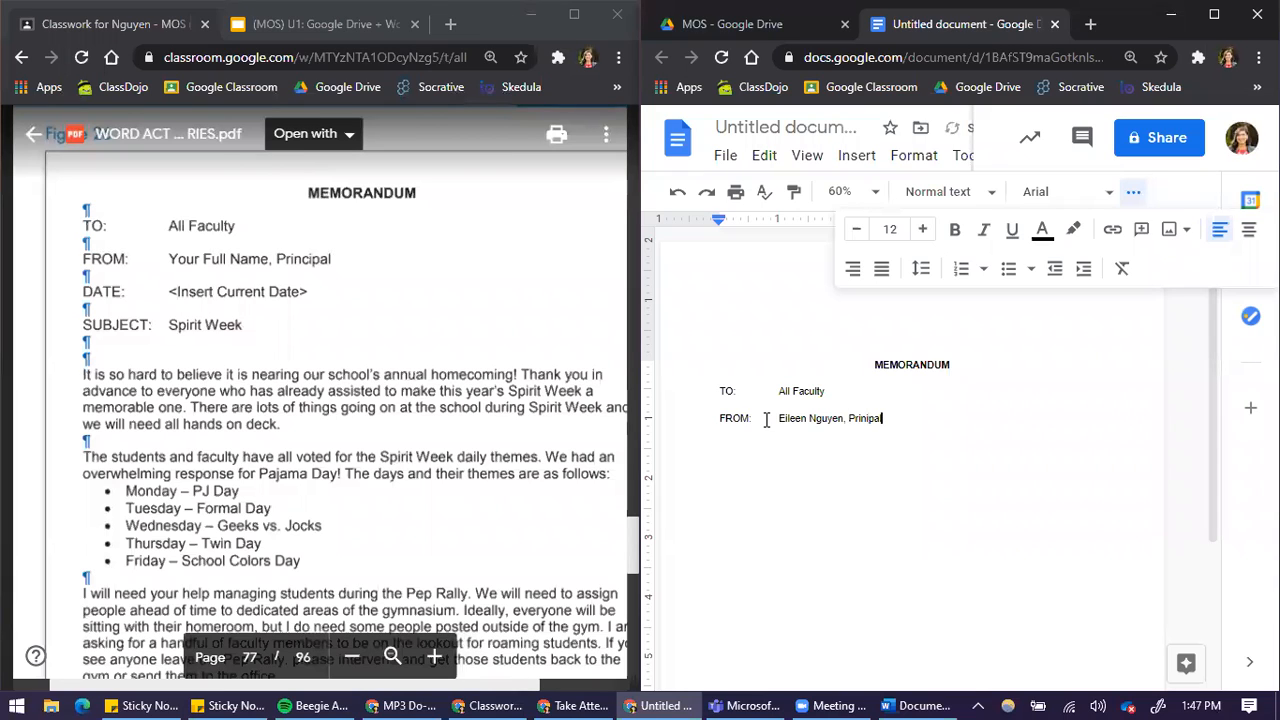
Add the DATE line with "December 8, 2020" and the SUBJECT line with "Spirit Week", separated by blank lines
key("Return")
type("DATE:")
type("December")
type(" 8,")
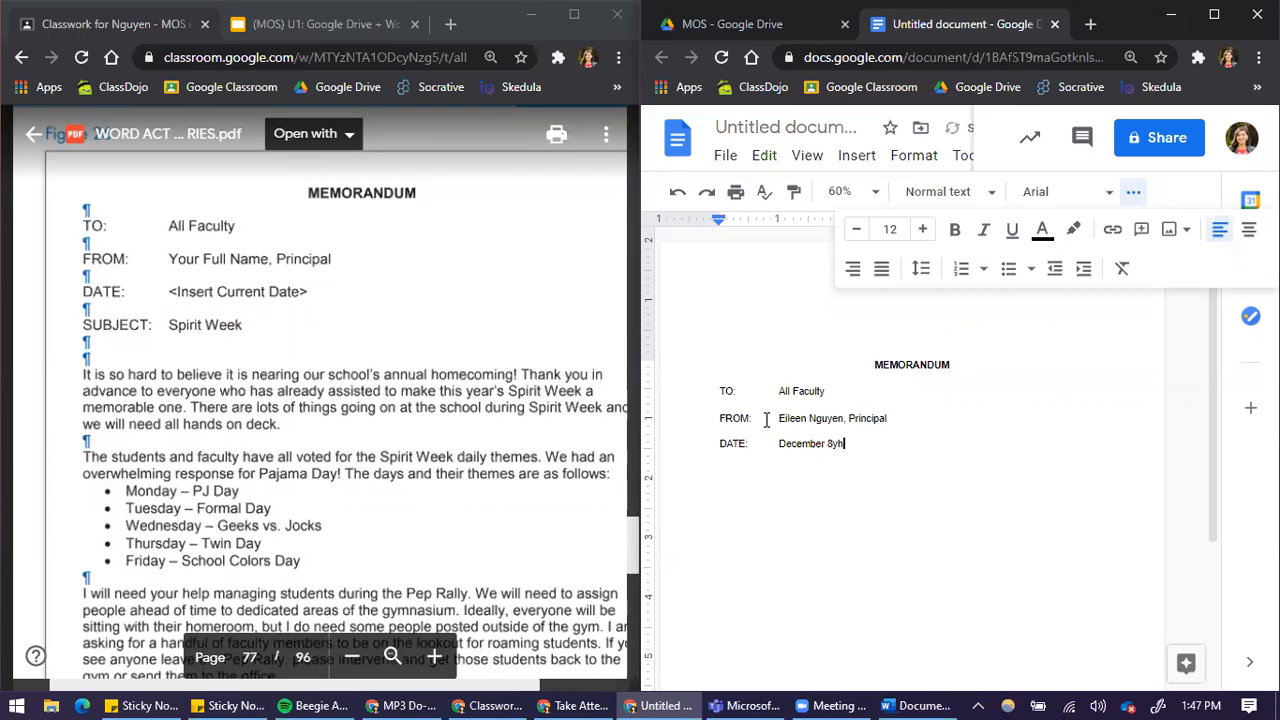
type(" 2020")
key("Return")
type("SUBJECT:\tSpirit Week")
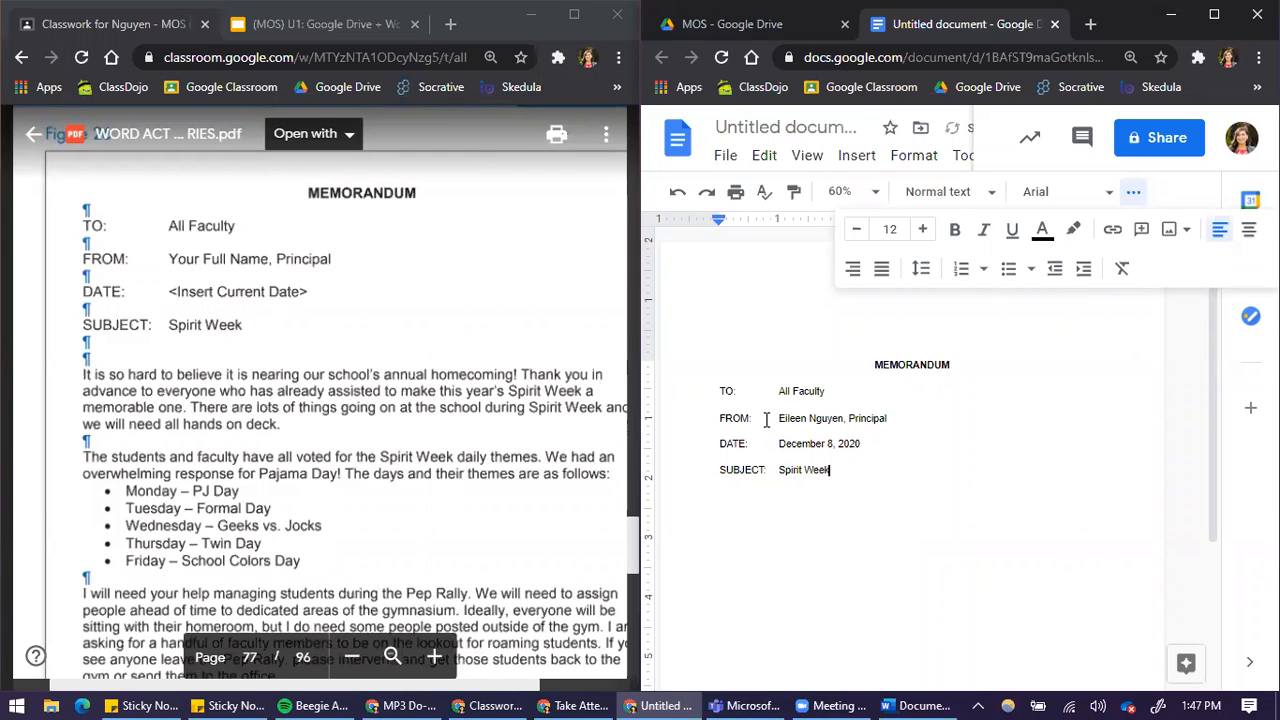
Leave two blank lines after the subject and begin the body with "It is so hard to believe that it is nearing our school's annual homecoming!"
key("Return")
left_click(742, 422)
left_click(851, 471)
key("Return")
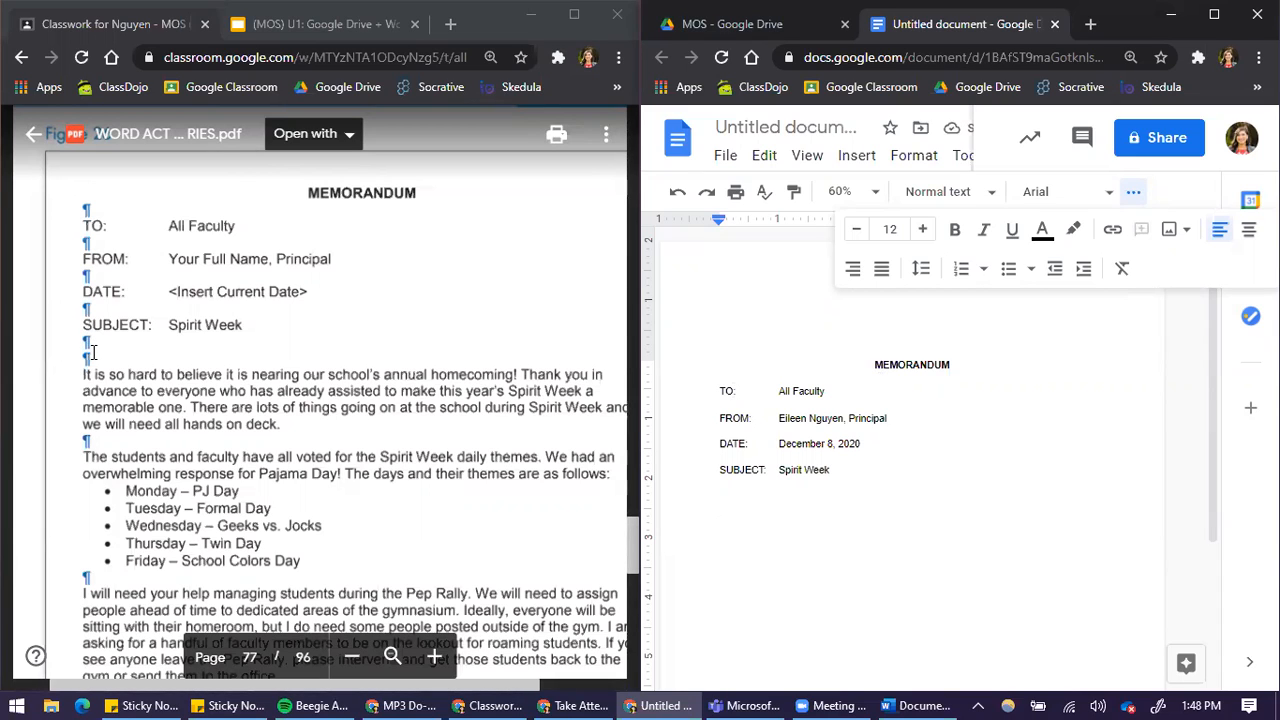
type("It is so hard to believe tha")
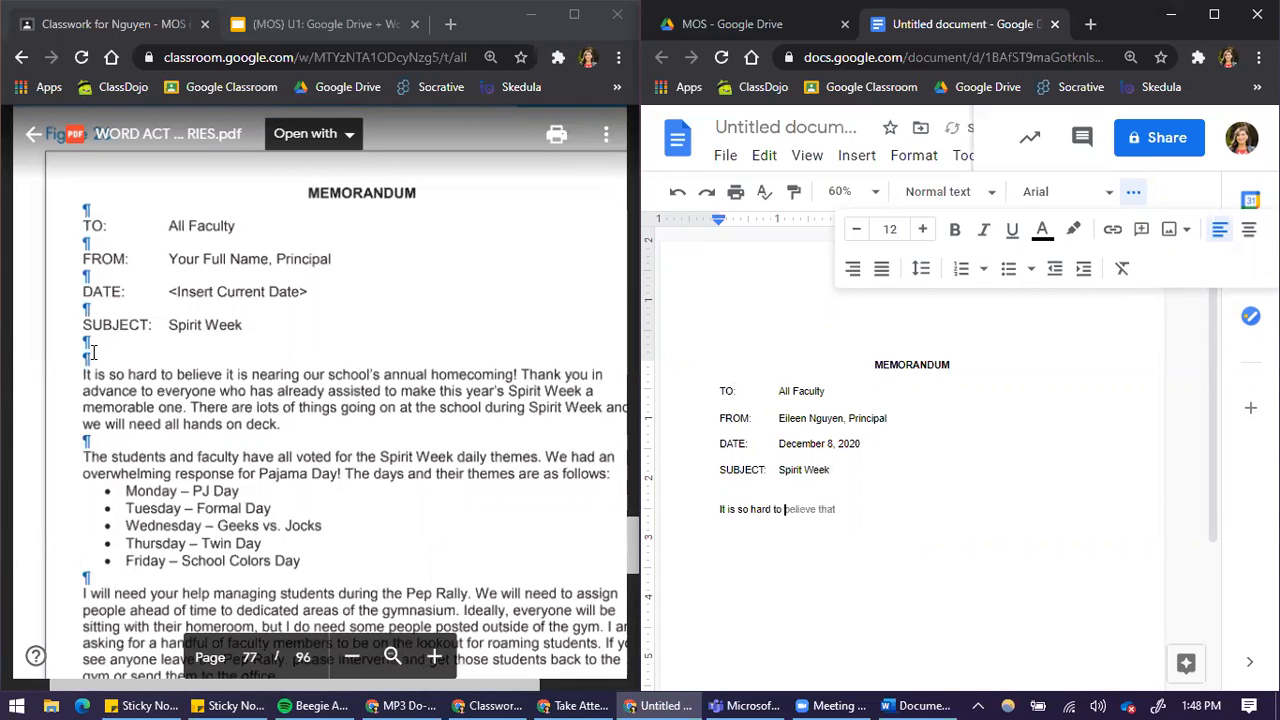
type("t it is")
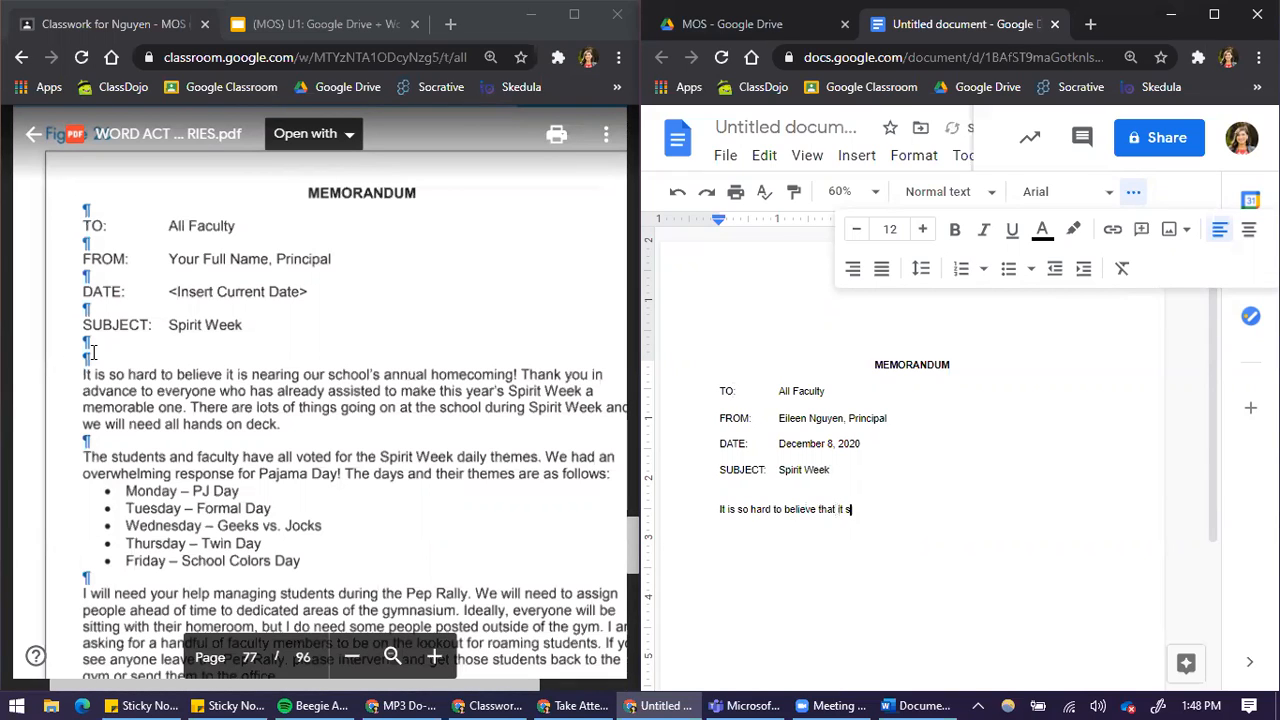
type(" nearing our schoo")
type("l's annua")
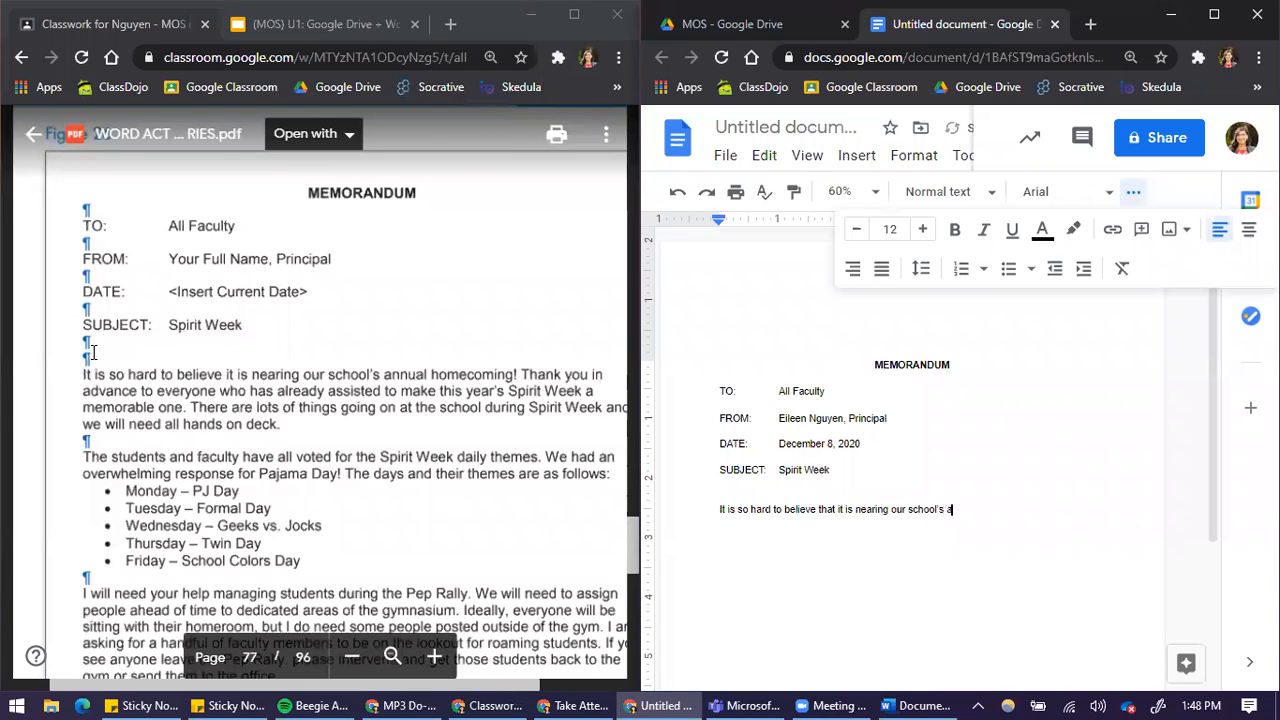
type("l homecoming! Tha")
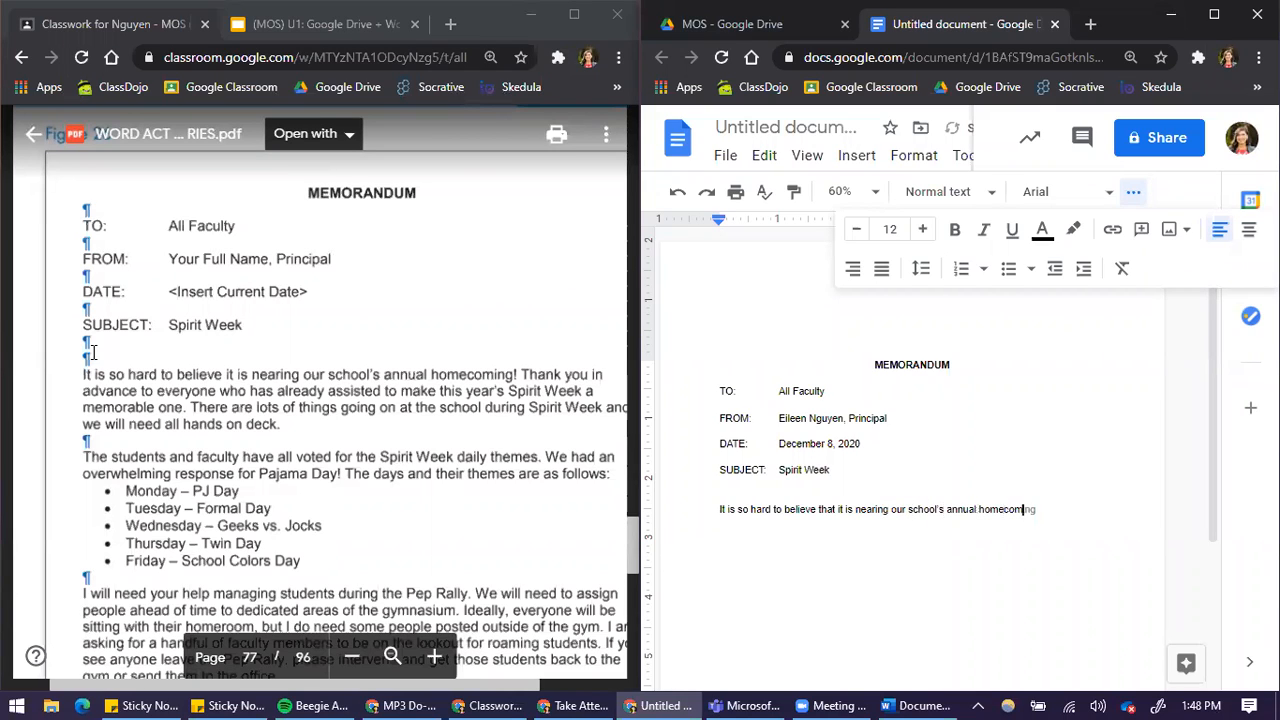
type("nk you in advance to everyone who has ")
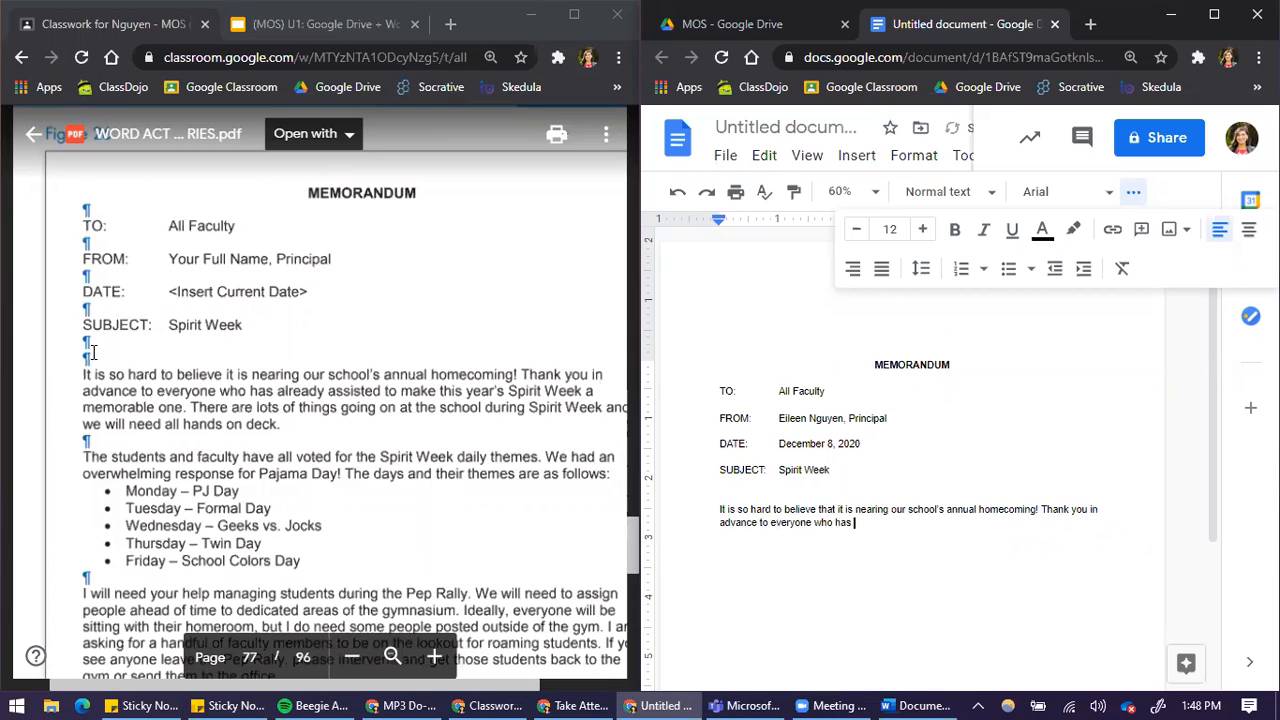
type("already assisted to make")
type(" this year's Spirit W")
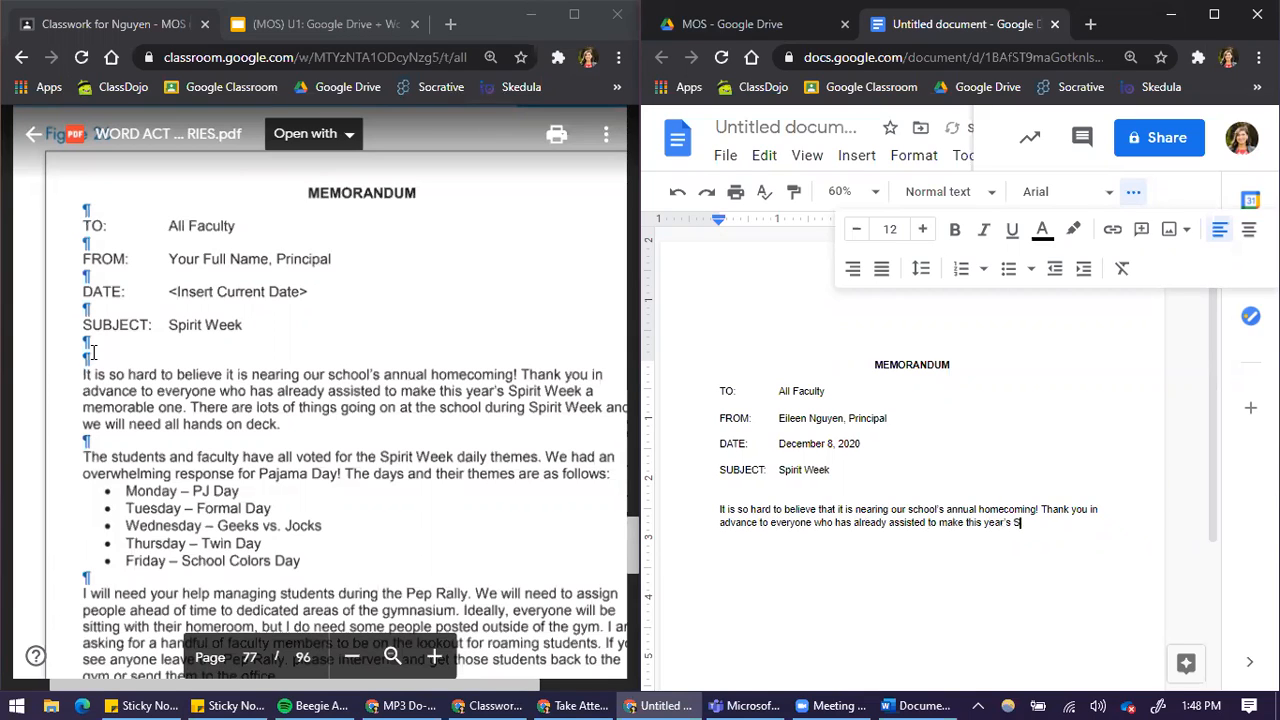
type("eek a memorable one.")
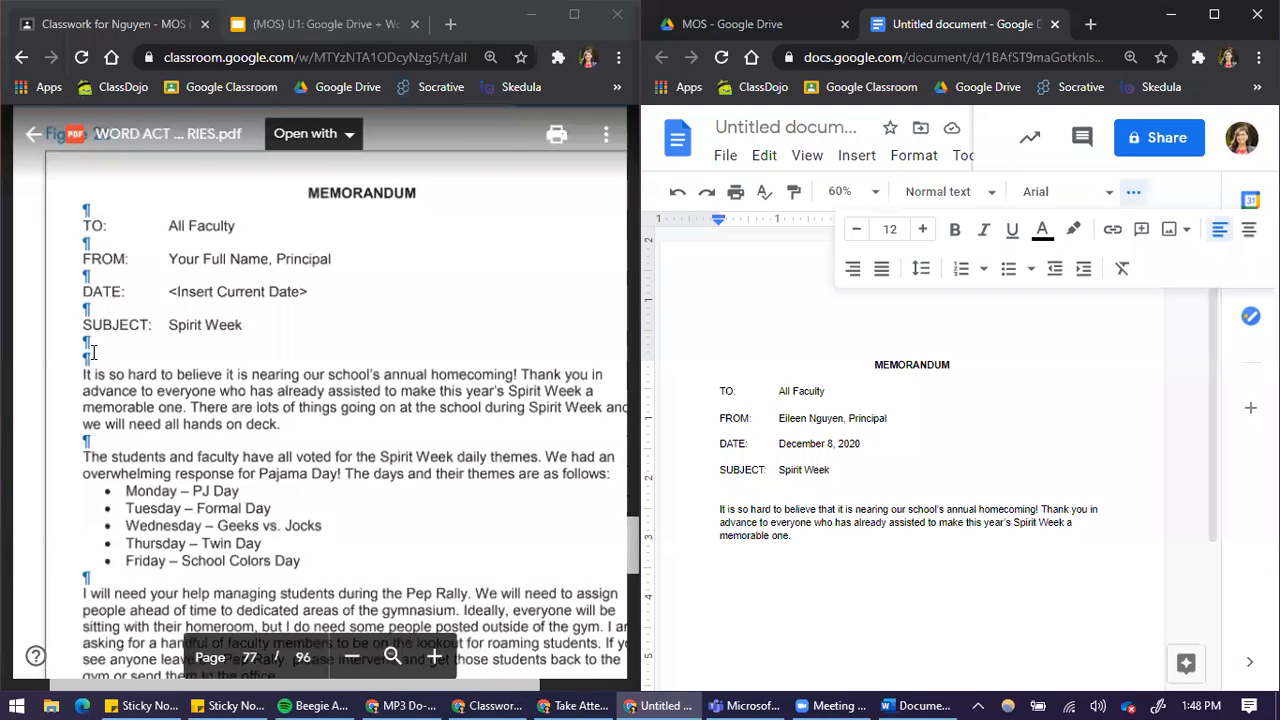
Start the second paragraph with the sentence about students and faculty voting for the Spirit Week Daily themes, correcting the misspelled "Spriit" to "Spirit"
key("Return")
key("Return")
type("The students arnd faculty ")
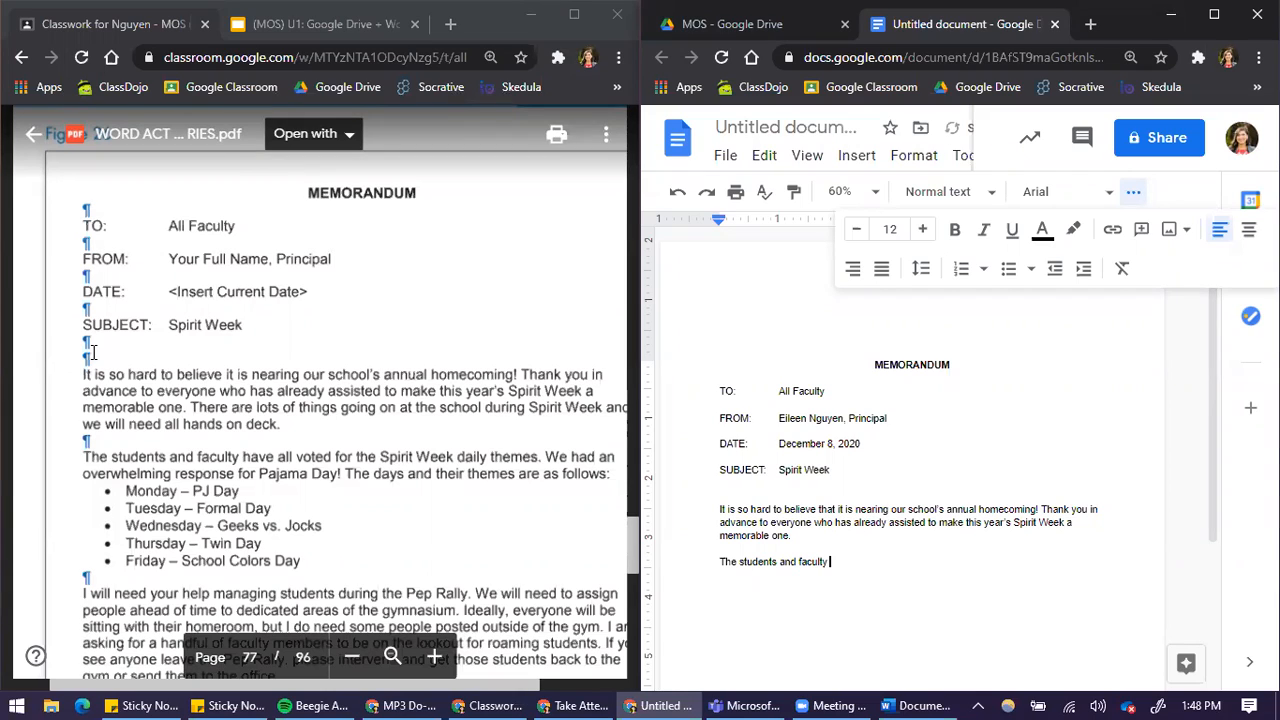
type("have al voted for the Spriit Week")
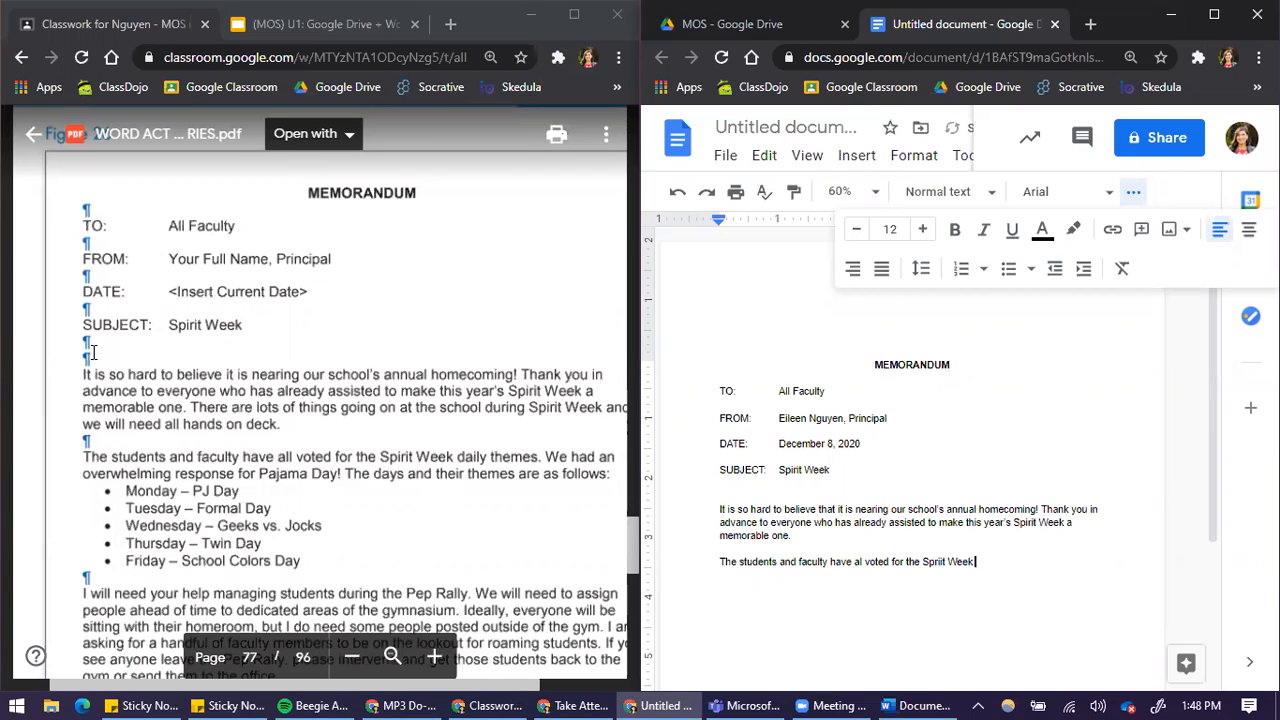
type(" Daily themes.")
right_click(936, 562)
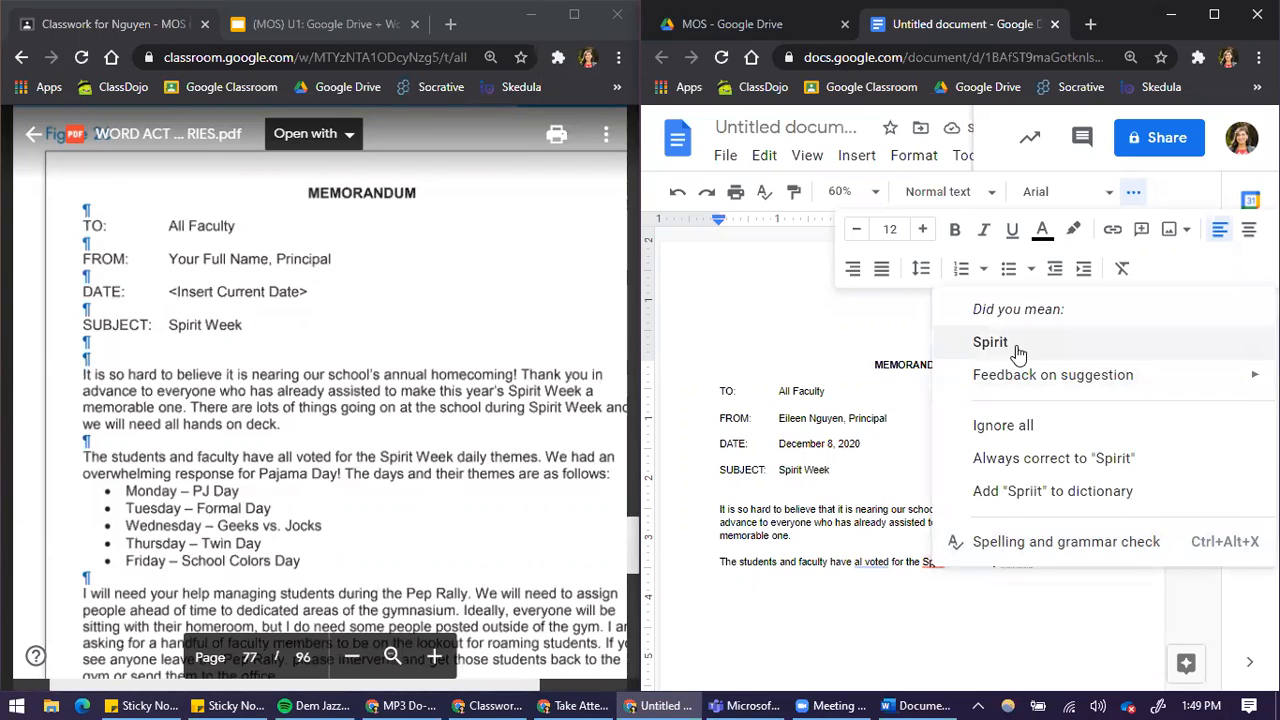
left_click(985, 341)
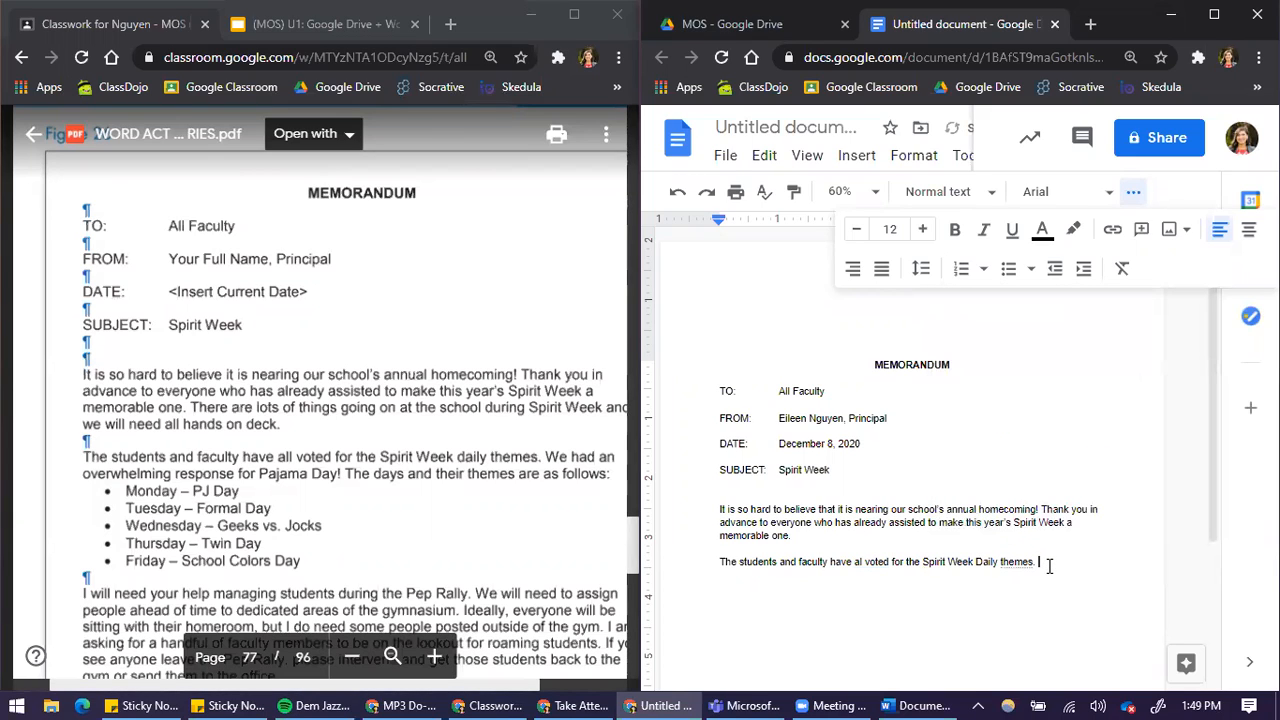
Start a bulleted list directly below the second paragraph and enter "Monday" as its first item
key("Return")
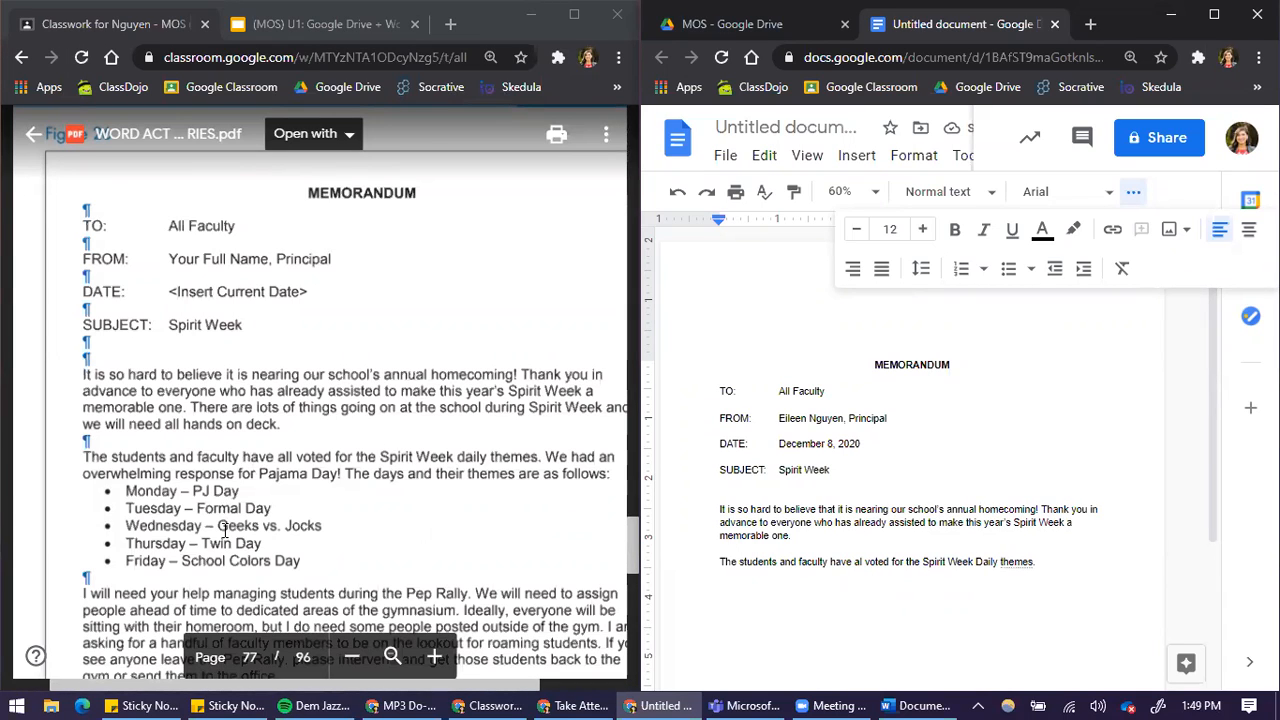
left_click(1136, 195)
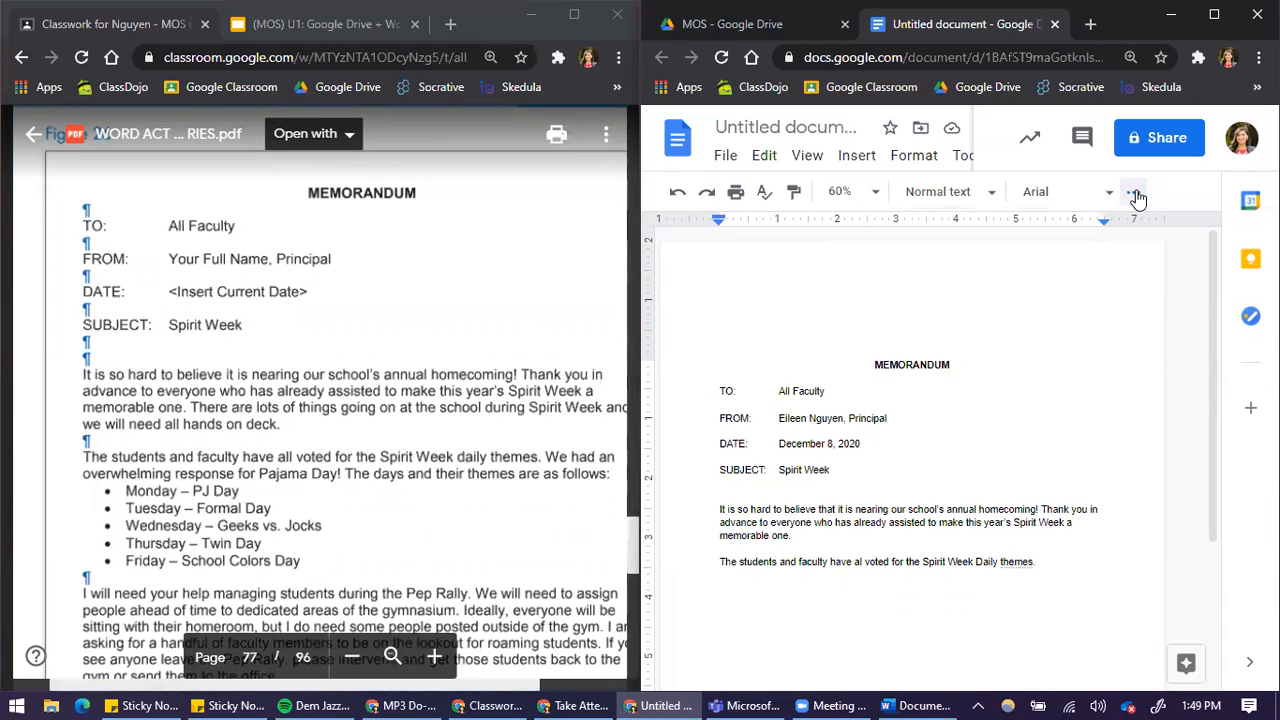
left_click(1136, 195)
left_click(1238, 229)
type("Monday")
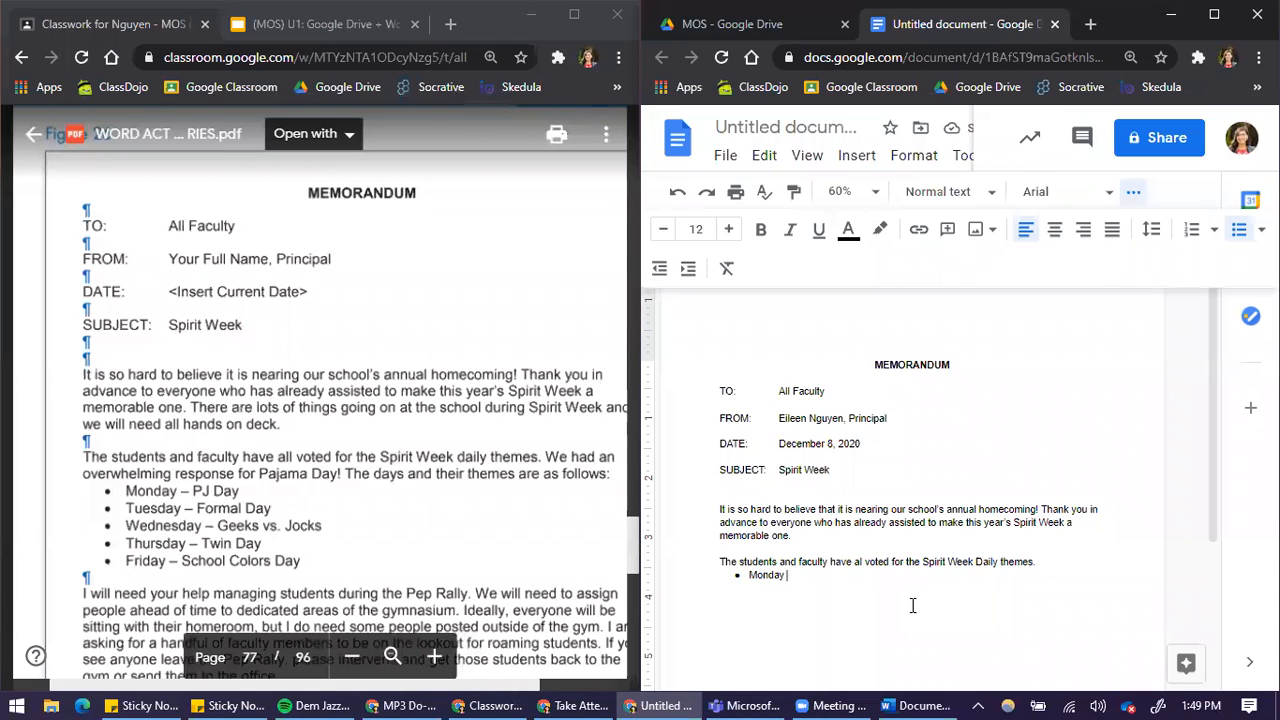
Highlight the dash between "Monday" and "PJ Day" in the PDF sample to examine it
left_click(180, 490)
triple_click(179, 490)
left_click_drag(180, 490, 191, 492)
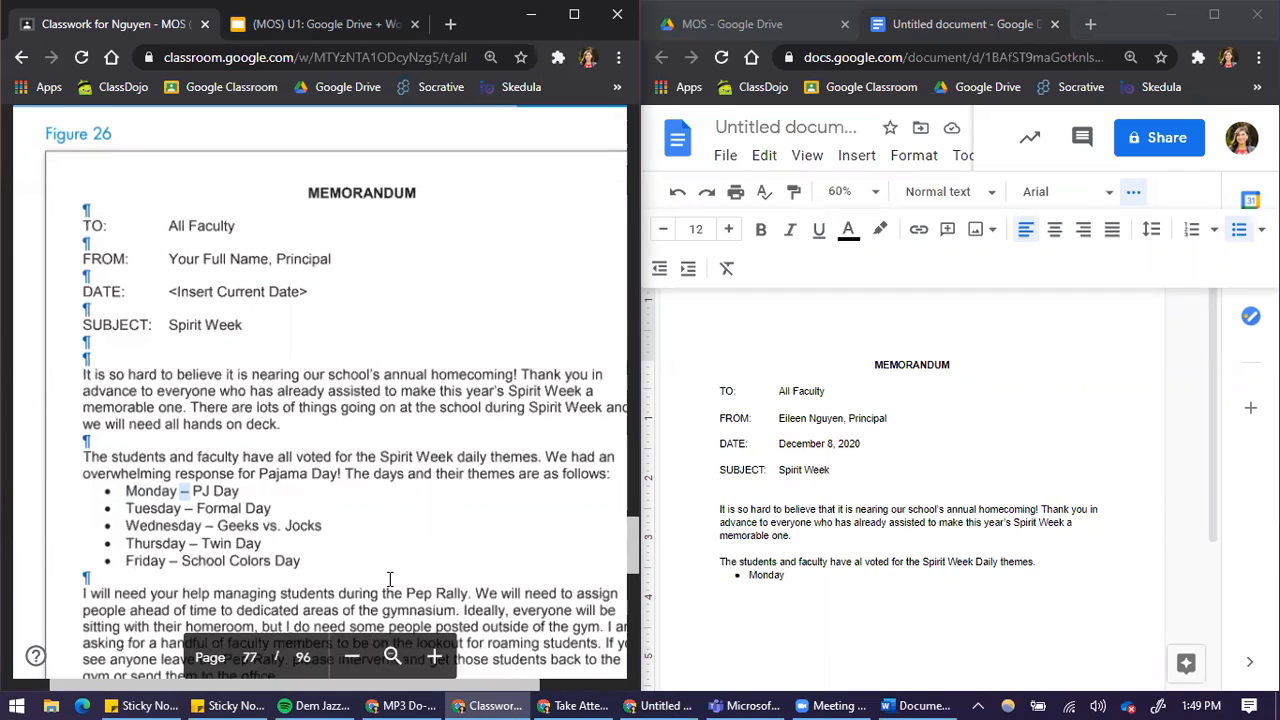
Complete the first bullet in the memo so it reads "Monday -- PJ Day"
left_click(886, 600)
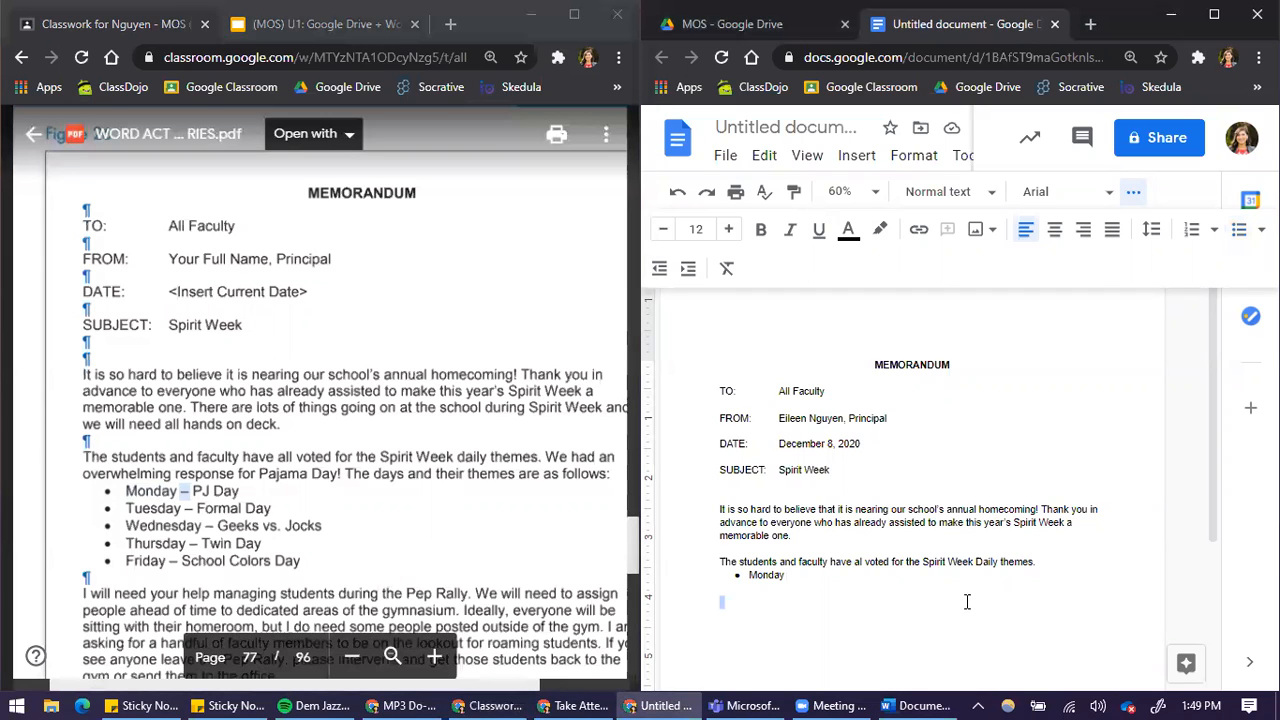
type("– ")
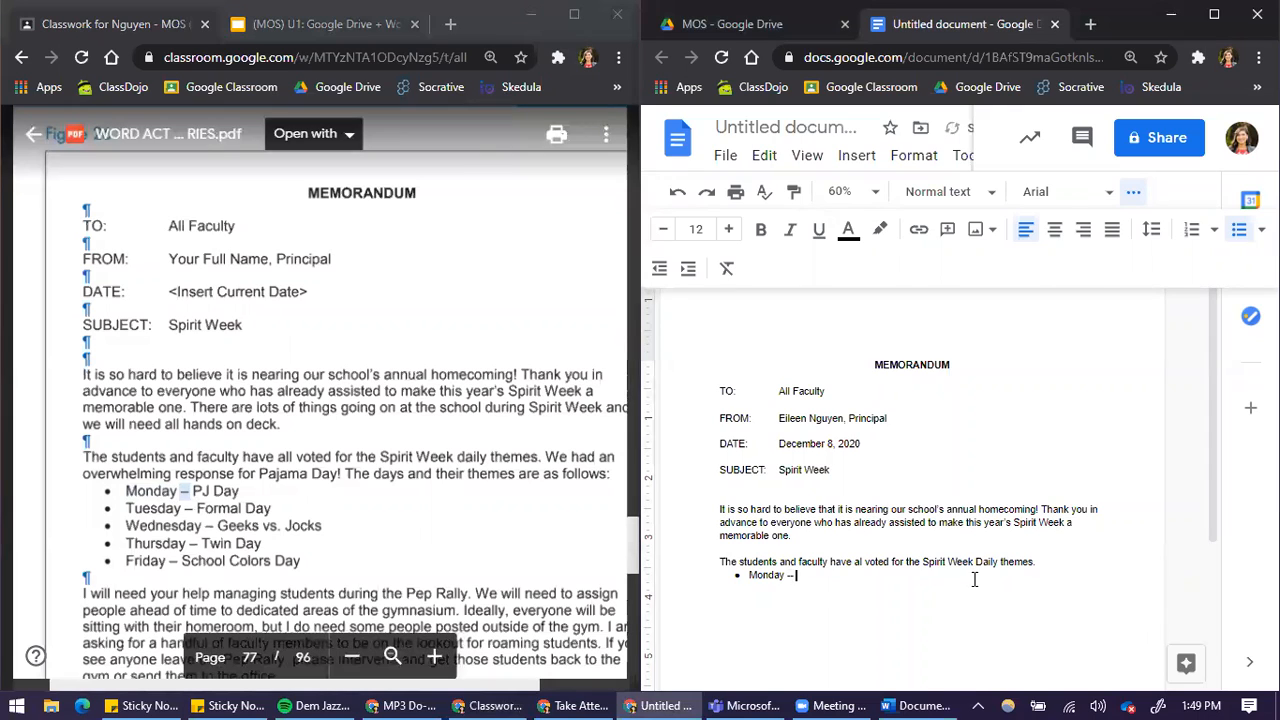
type("PJ Day")
Set the document zoom to 150% to examine the double hyphen in the Monday bullet
left_click(841, 191)
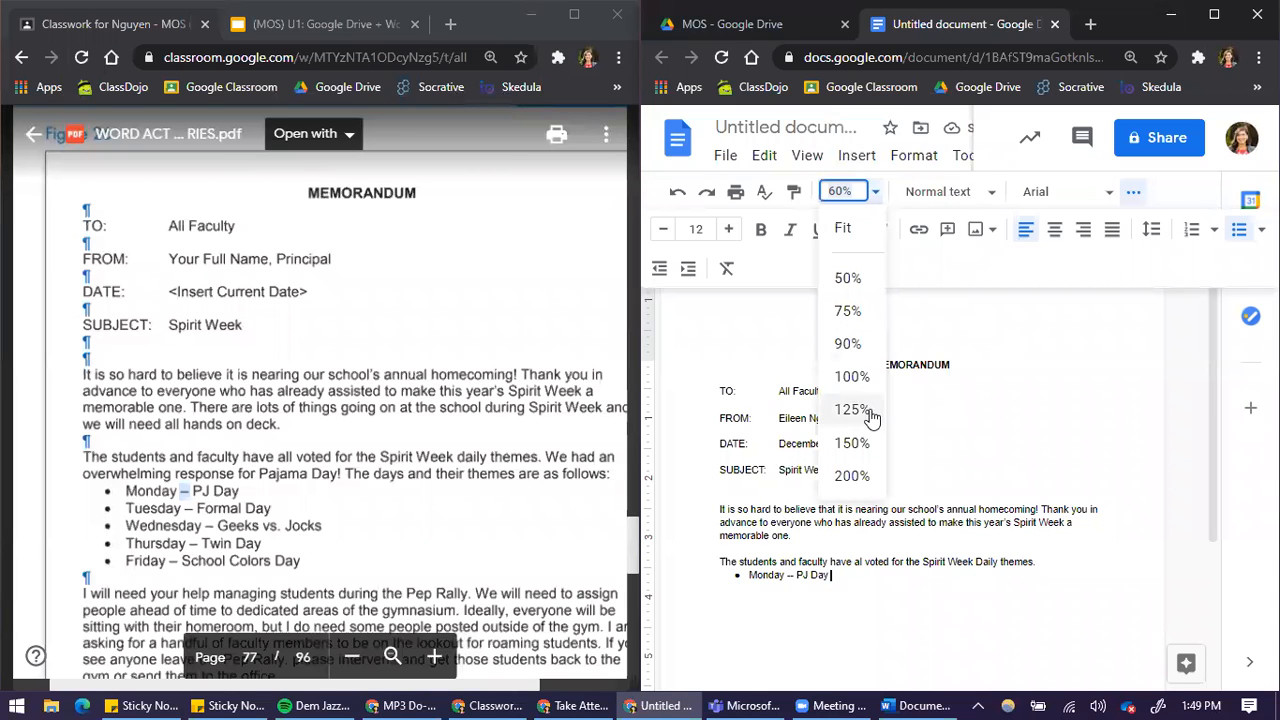
left_click(852, 443)
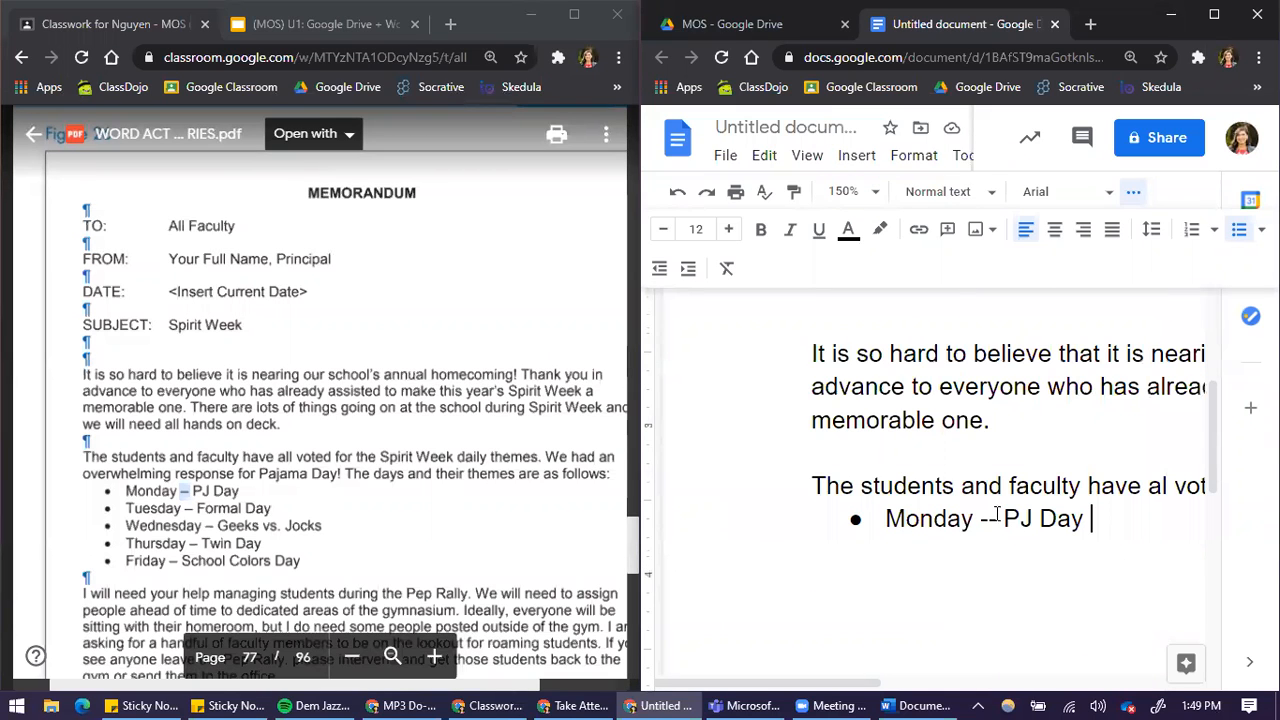
left_click(982, 518)
Add the second bullet "Tuesday -- Formal Day" and open a new bullet below it
key("Return")
type("Tuesday")
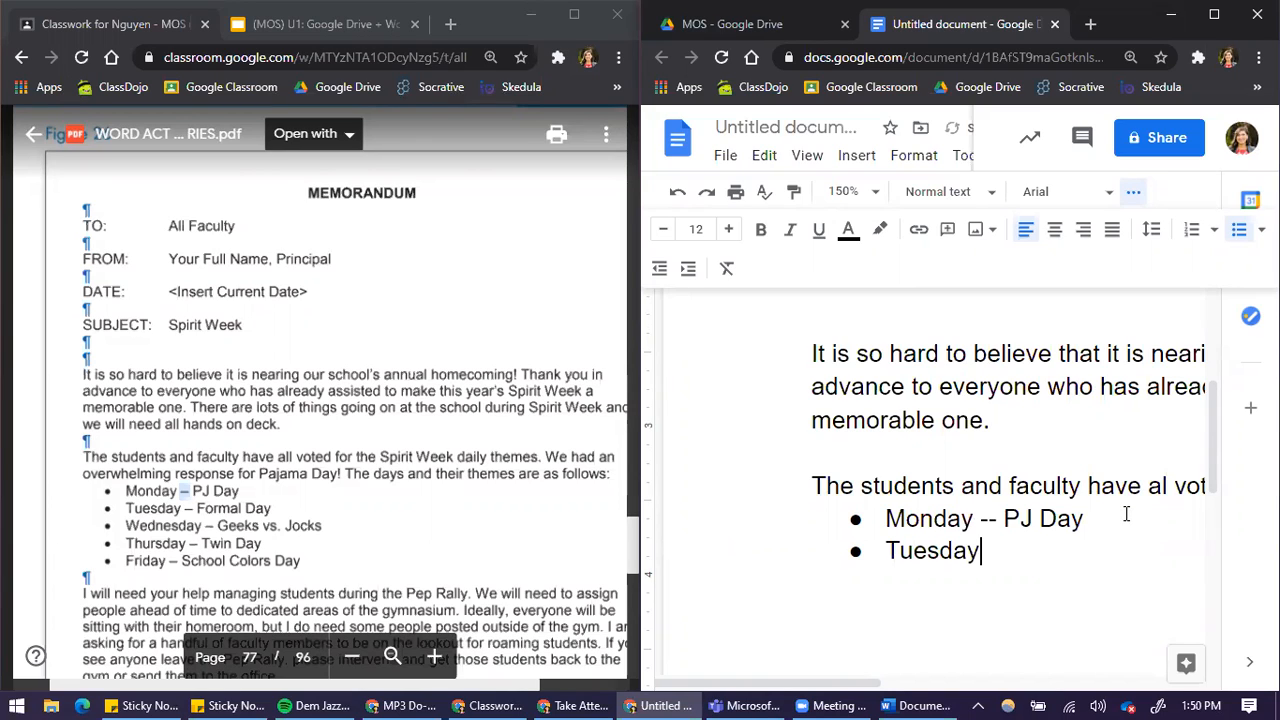
type(" -- Formal DAy")
key("BackSpace")
key("BackSpace")
type("ay")
key("Return")
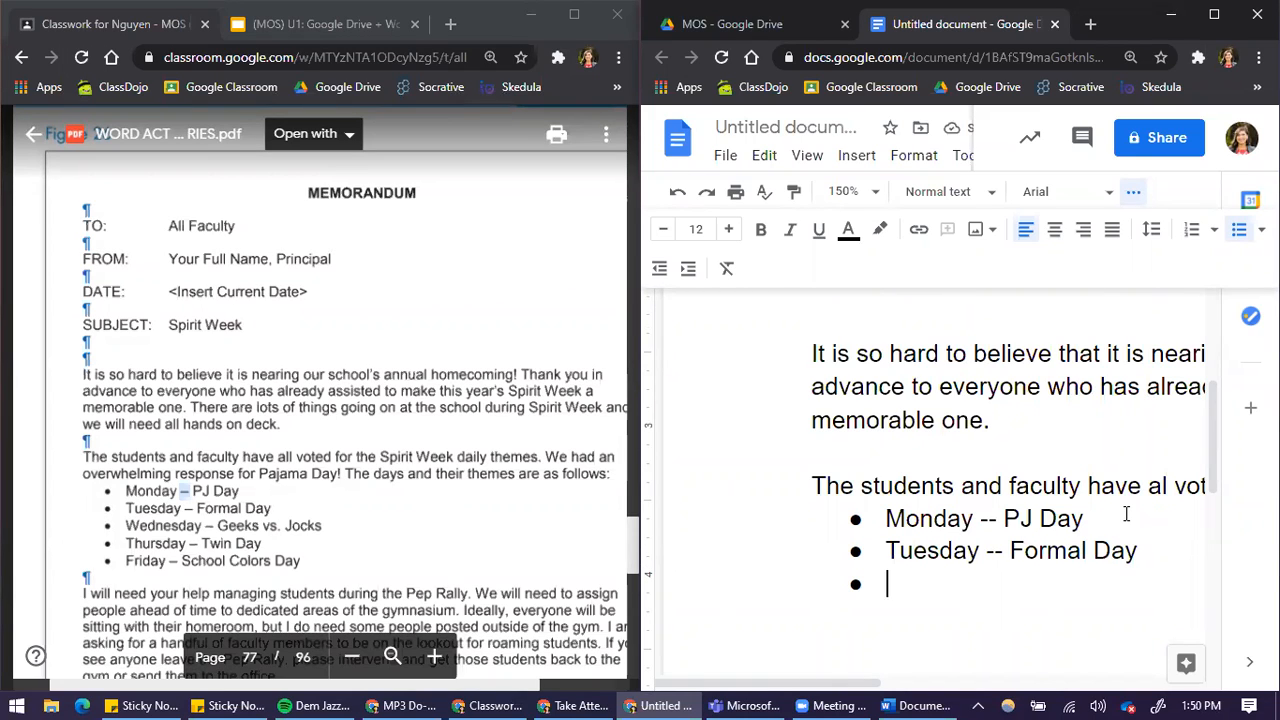
Enter "Wednesday" as the start of the memo's third bullet
type("Webdesd")
key("BackSpace")
key("BackSpace")
key("BackSpace")
key("BackSpace")
key("BackSpace")
type("dnesdau")
key("BackSpace")
type("y")
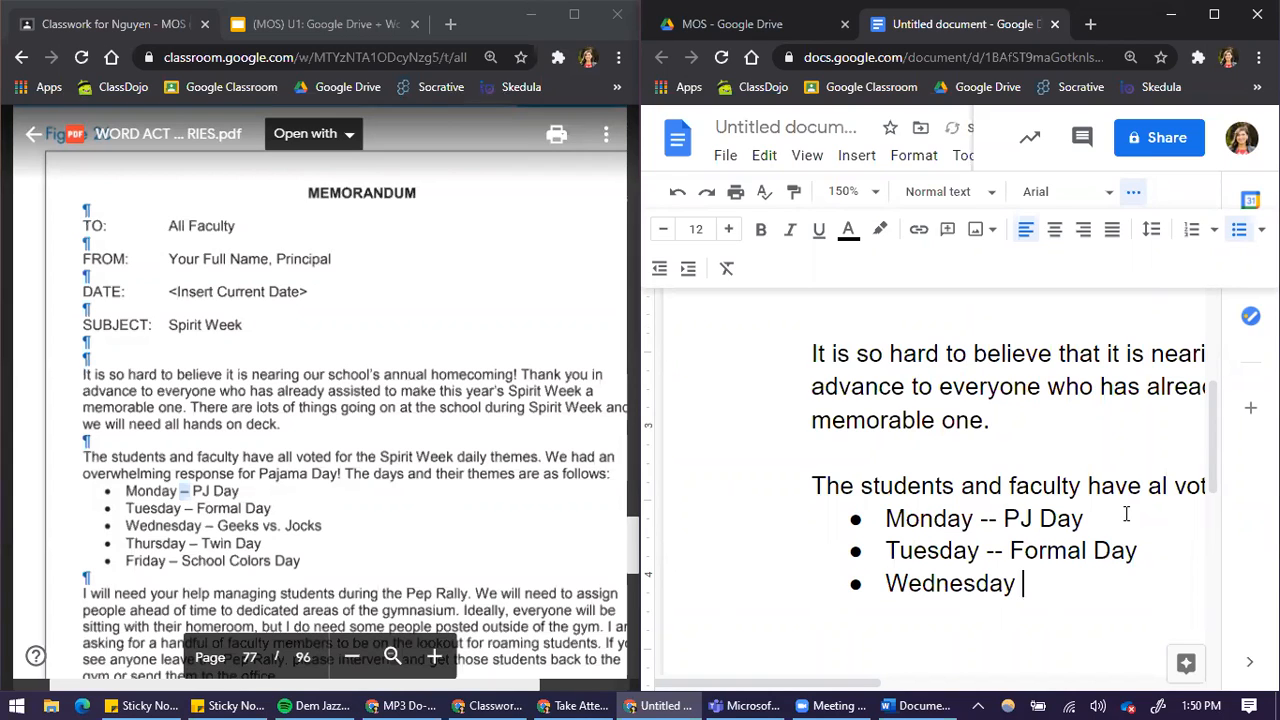
type(" -- Green vs. Joa")
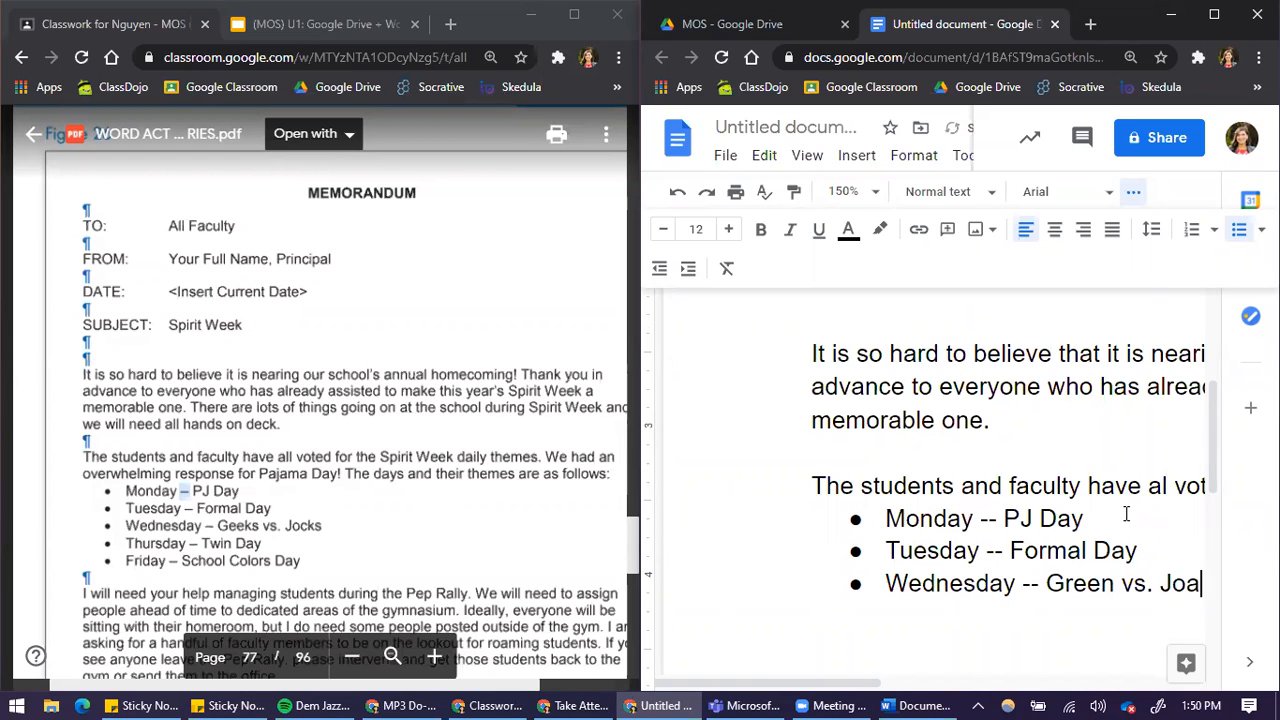
Complete the third bullet so it reads "Wednesday -- Geeks vs. Jocks"
type("===")
key("BackSpace")
key("BackSpace")
key("BackSpace")
key("BackSpace")
key("BackSpace")
key("BackSpace")
key("BackSpace")
key("BackSpace")
key("BackSpace")
key("BackSpace")
key("BackSpace")
key("BackSpace")
key("BackSpace")
key("BackSpace")
key("BackSpace")
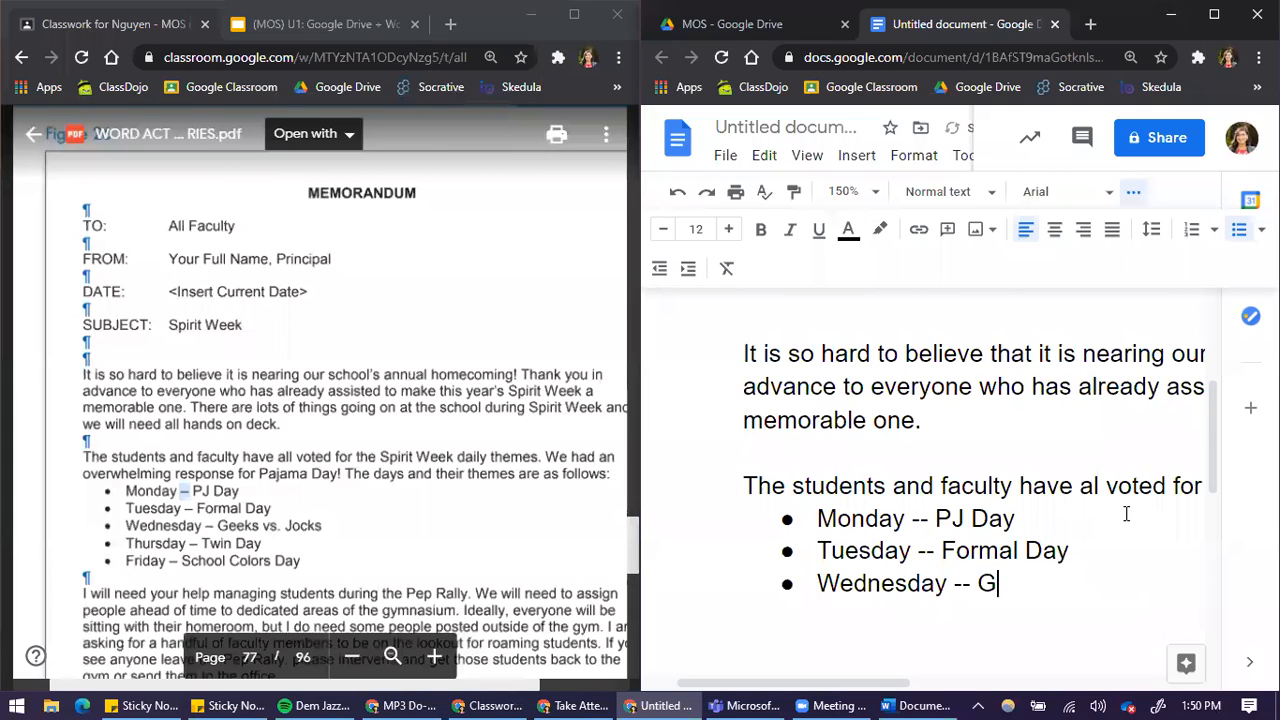
type("eeks vs.")
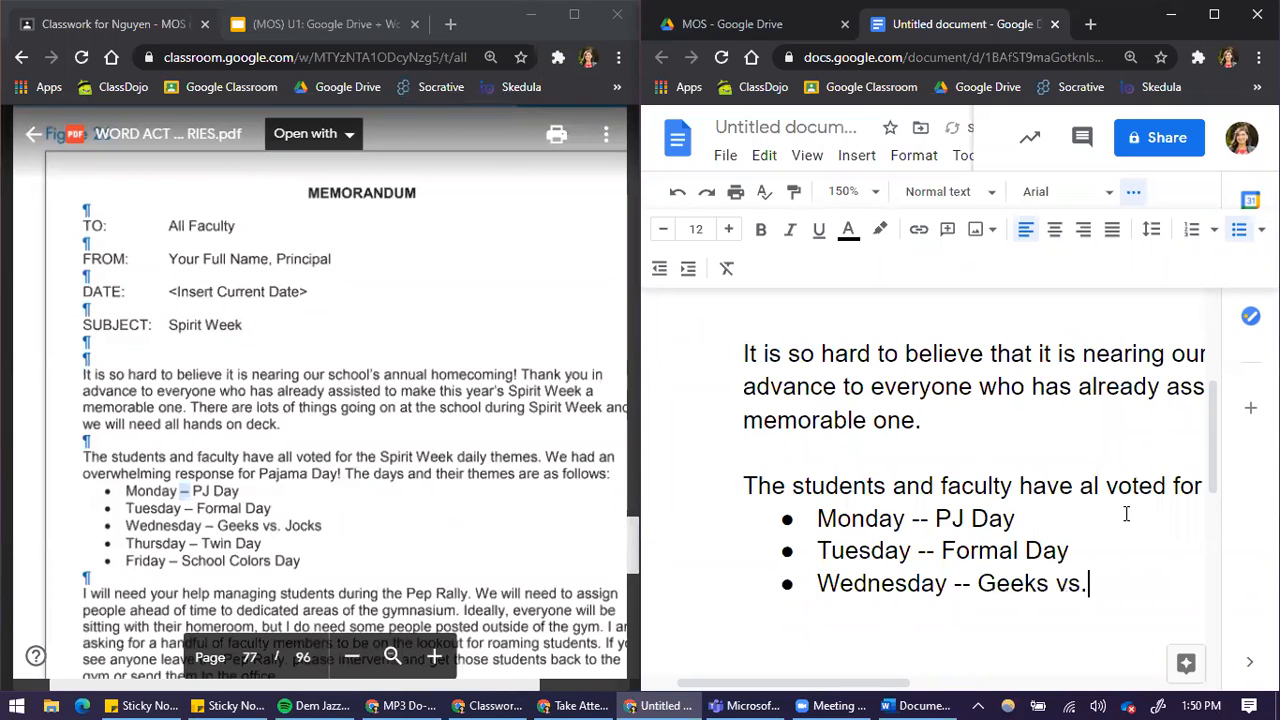
type(" Jocks")
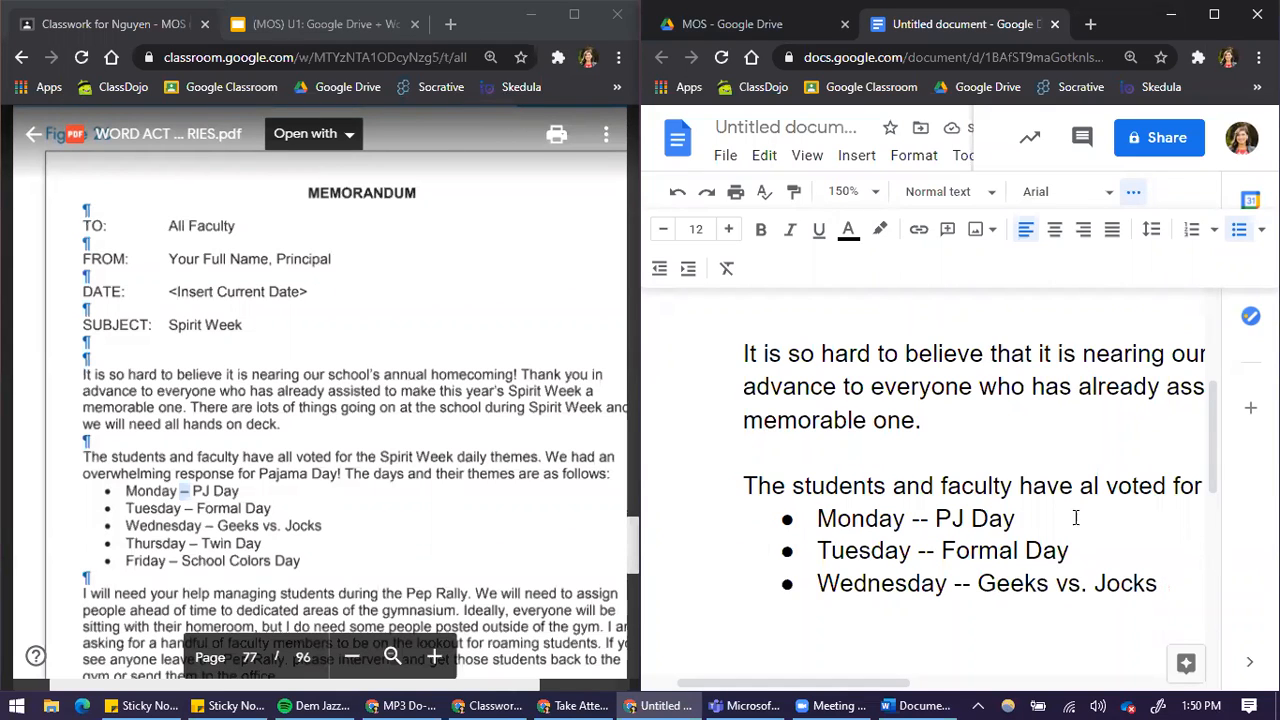
Highlight the double hyphen in the Monday bullet, maximize the document window and search the menu commands for "dash"
double_click(920, 518)
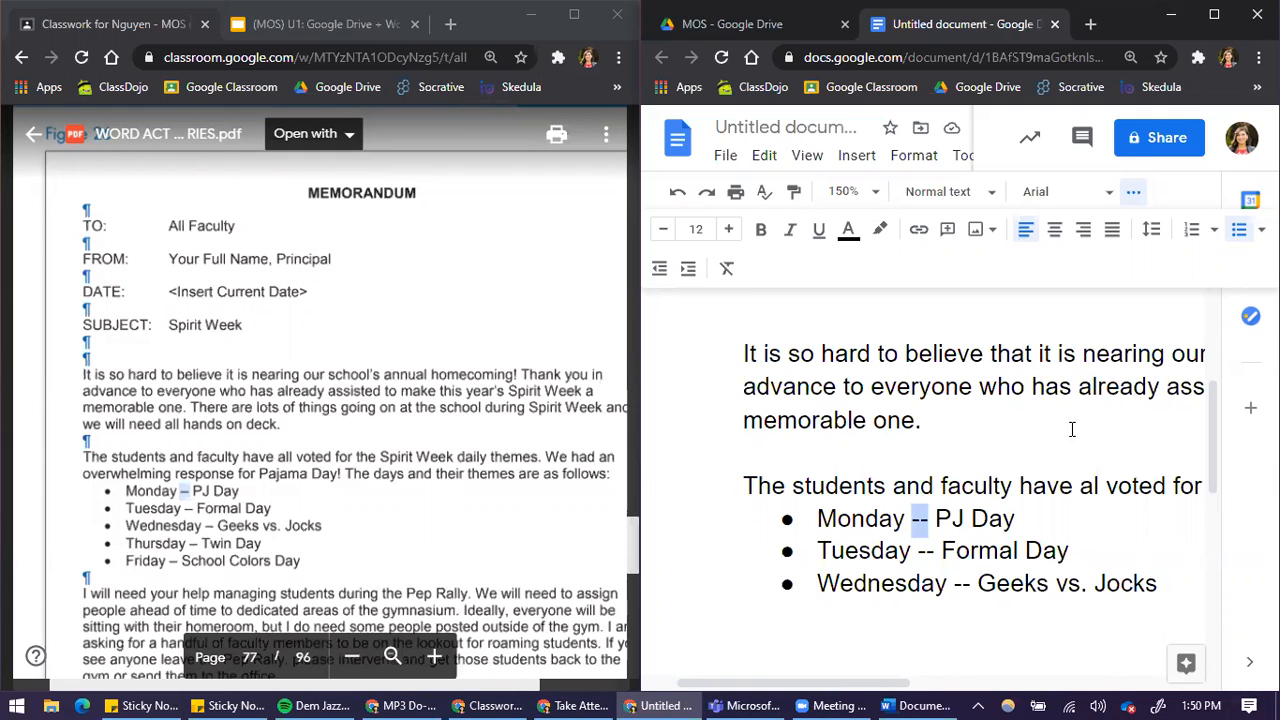
left_click(1214, 14)
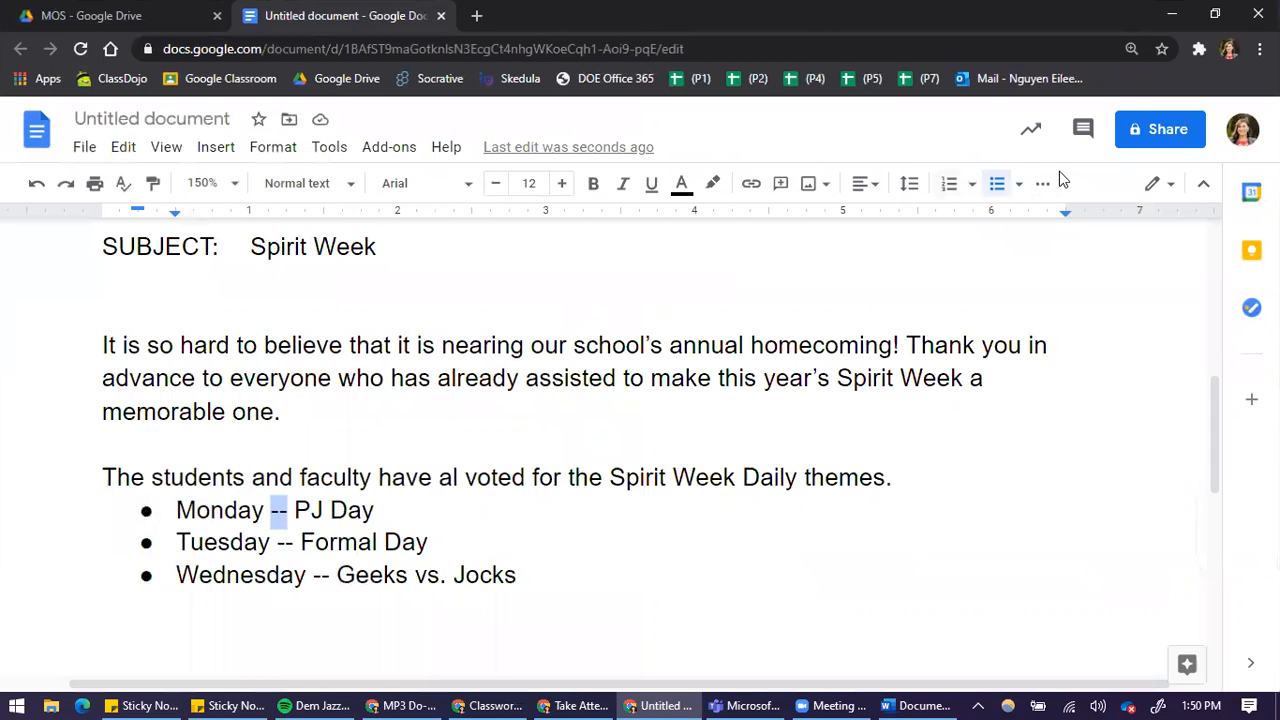
left_click(1043, 186)
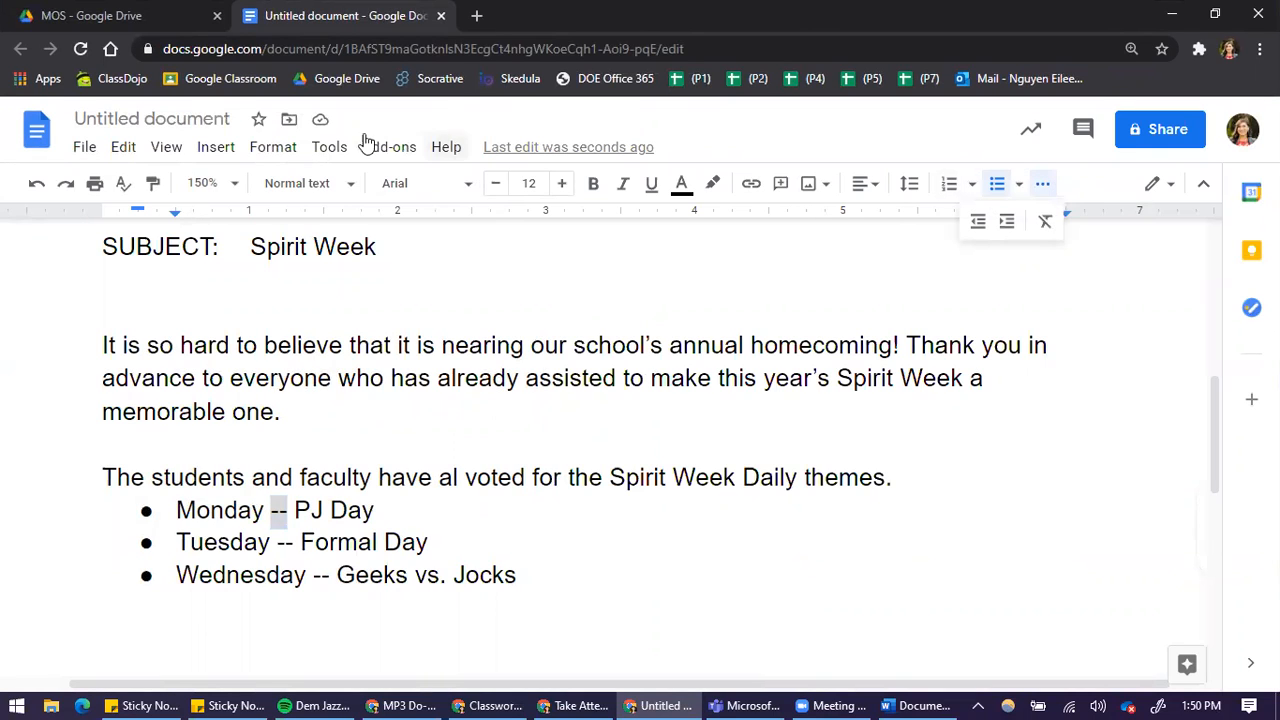
left_click(444, 150)
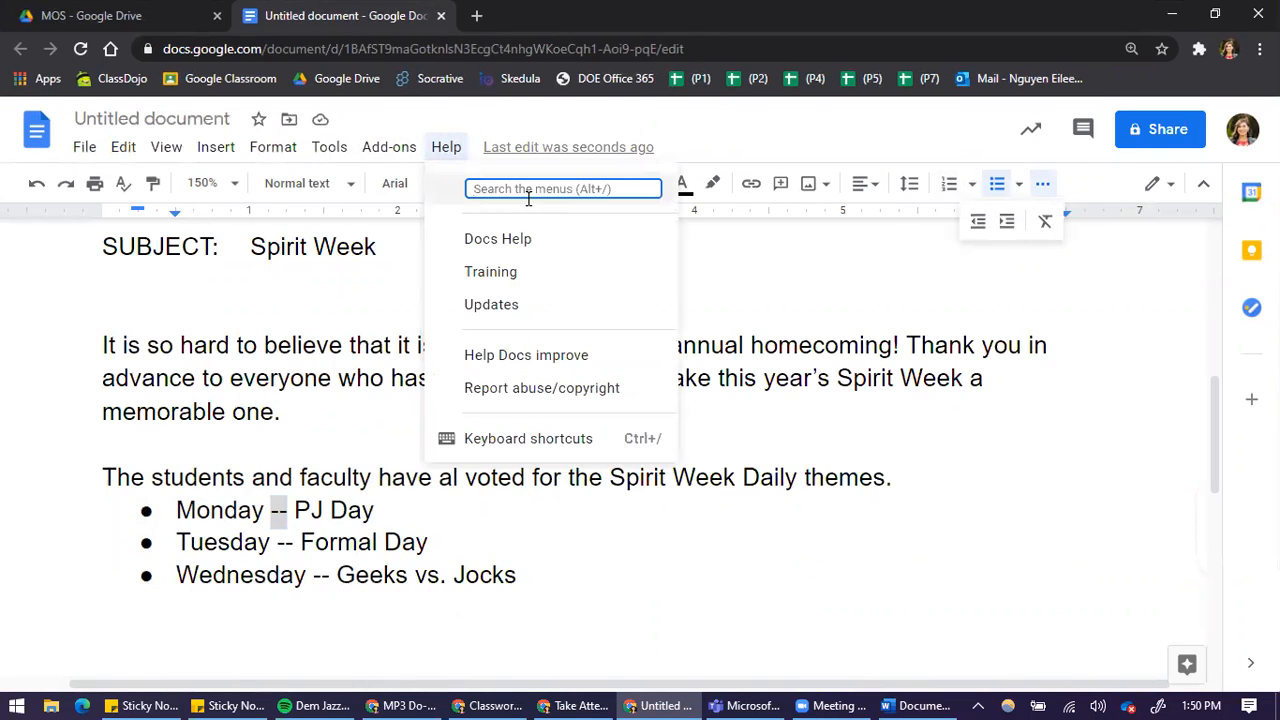
type("dash")
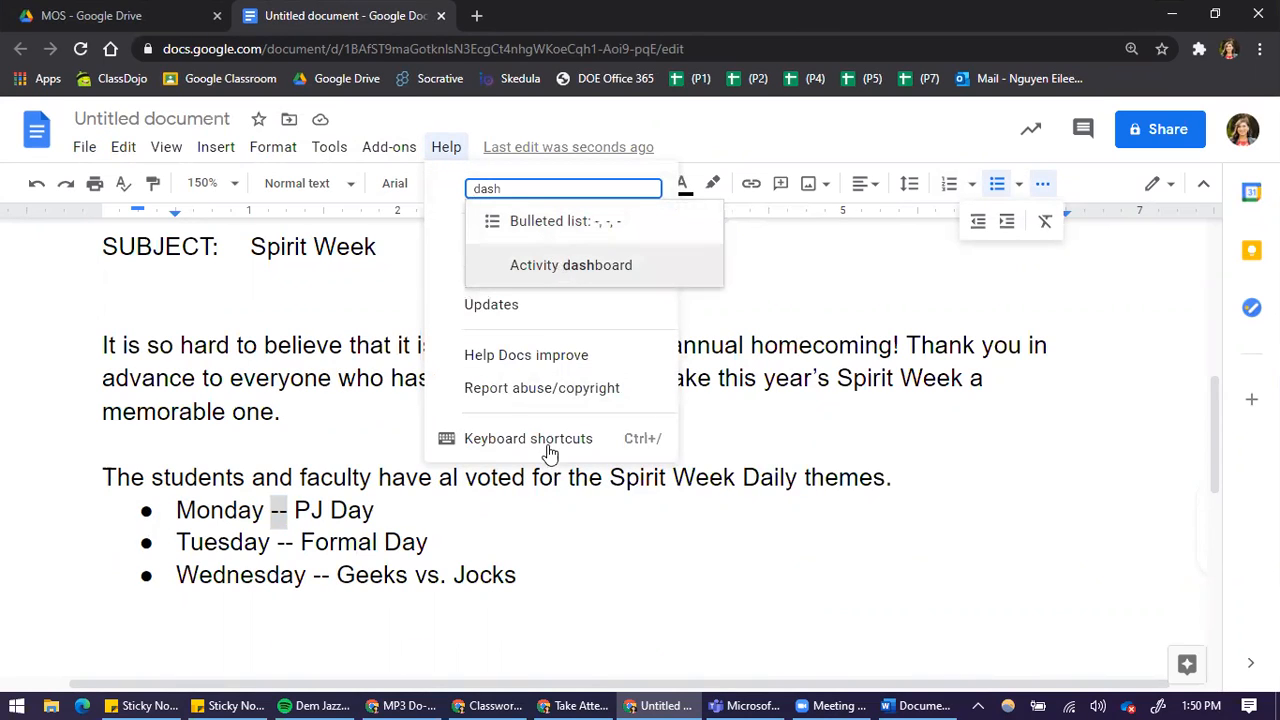
left_click(581, 568)
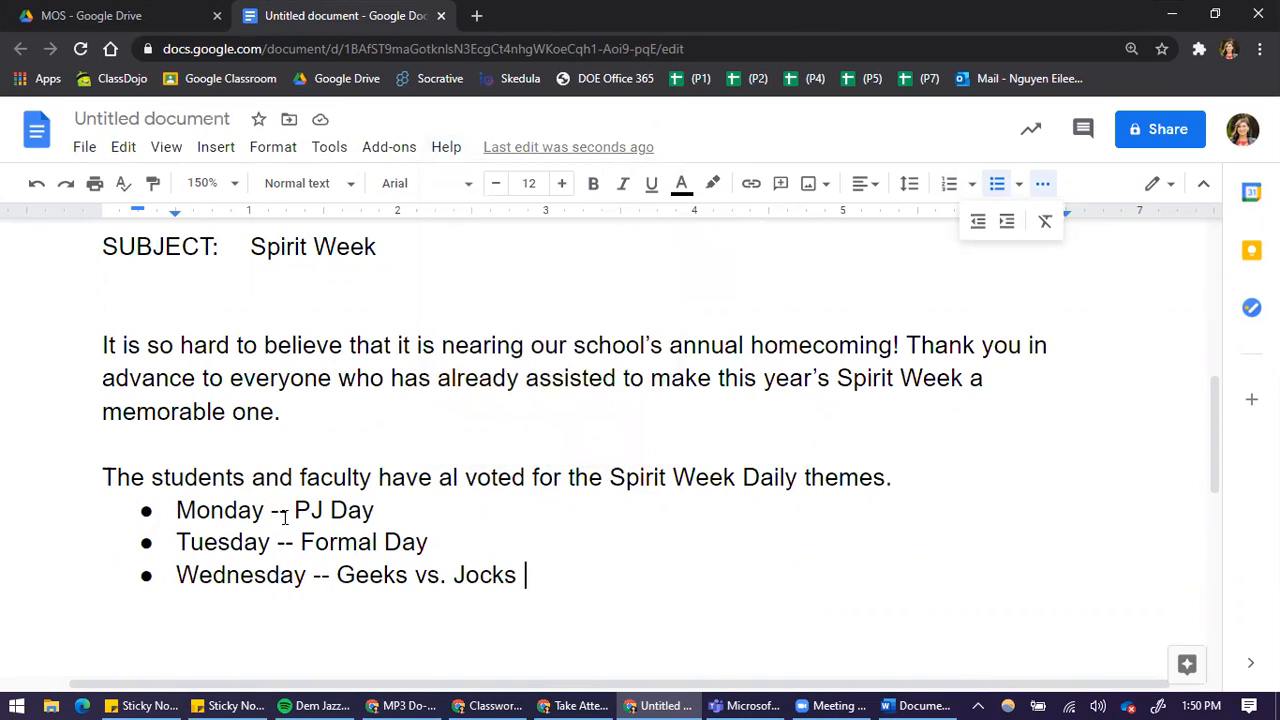
Highlight the Monday bullet's double hyphen again and browse the Arrows symbols in the special characters dialog for a dash
left_click_drag(271, 511, 287, 511)
left_click(946, 543)
left_click(530, 557)
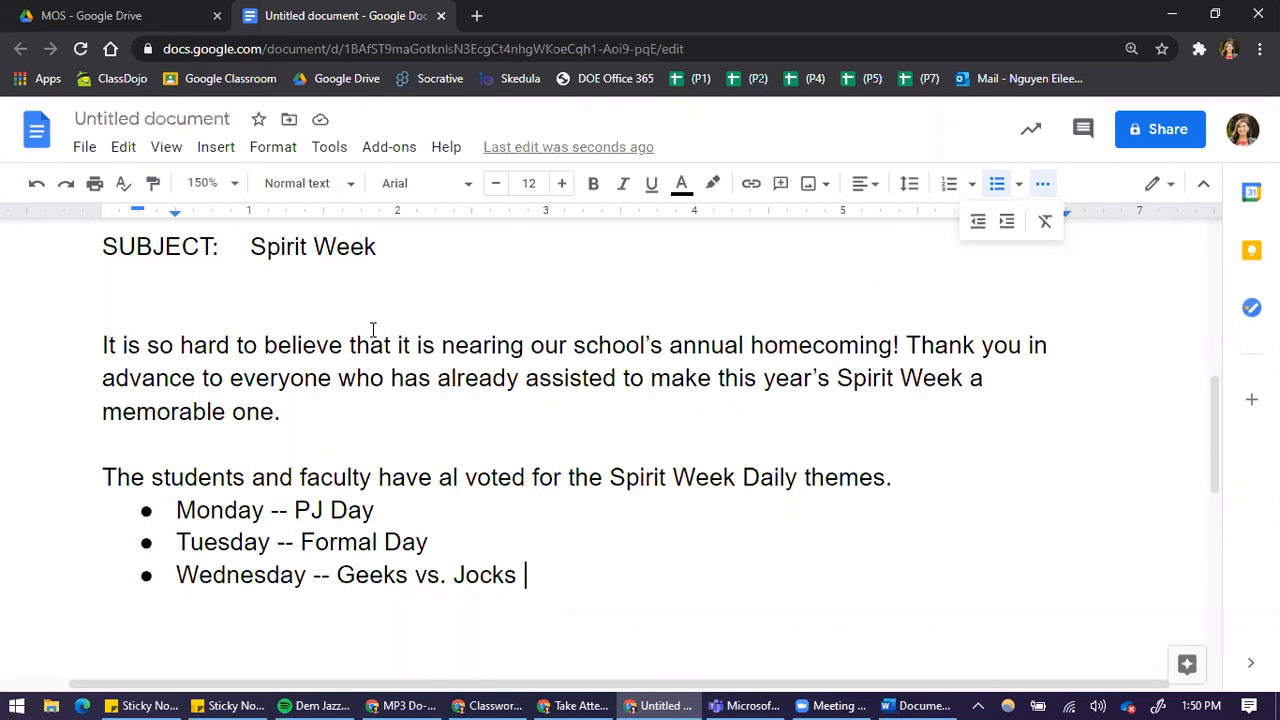
left_click(216, 147)
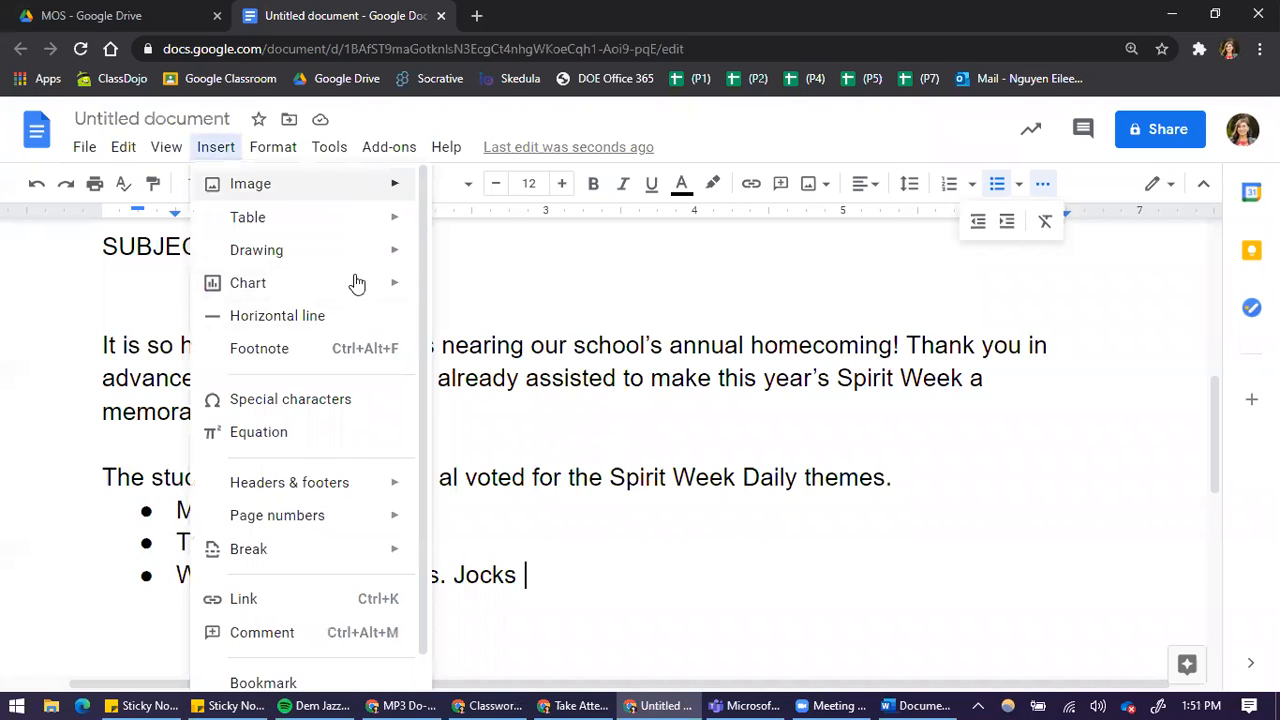
scroll(276, 432, "down", 1)
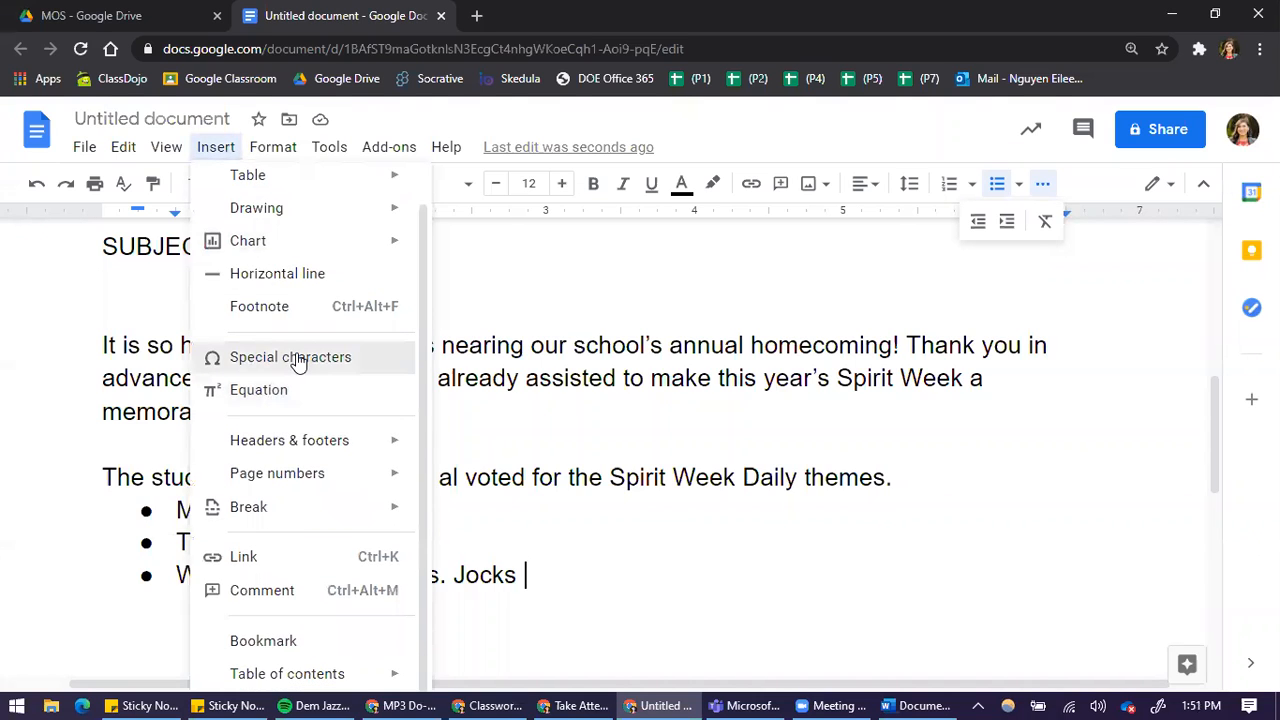
left_click(299, 357)
scroll(491, 530, "down", 5)
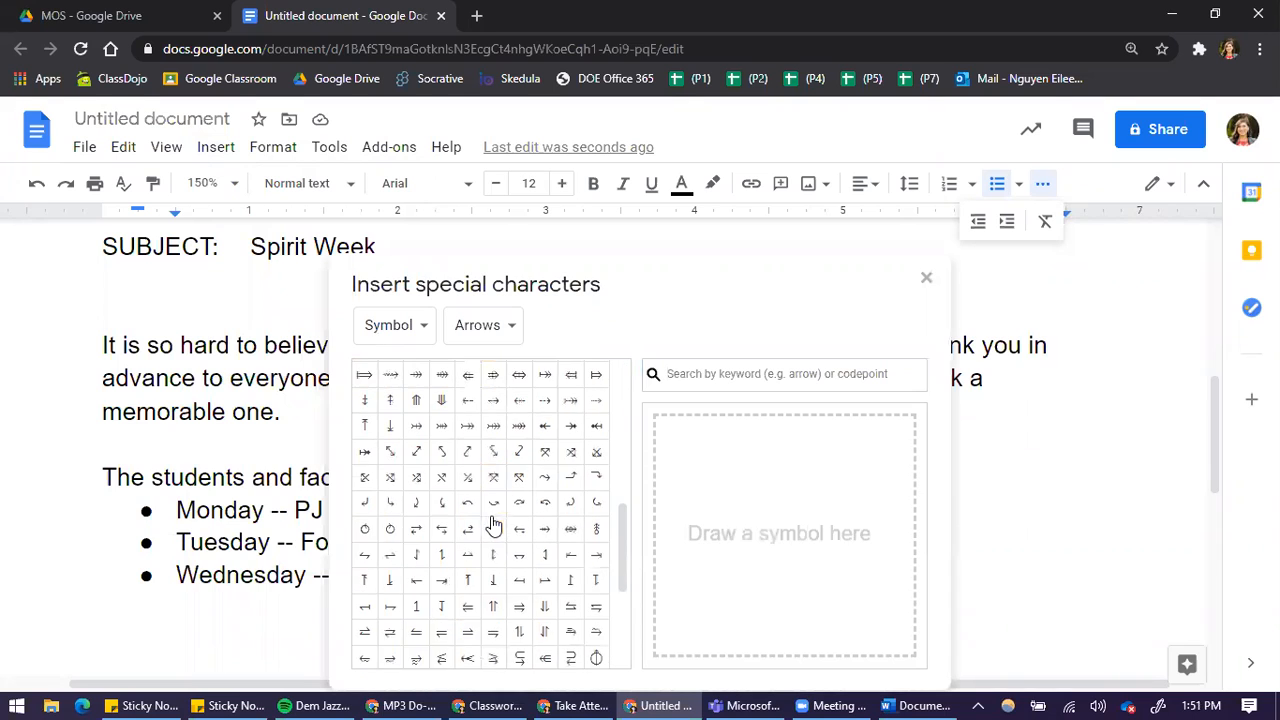
scroll(497, 553, "down", 3)
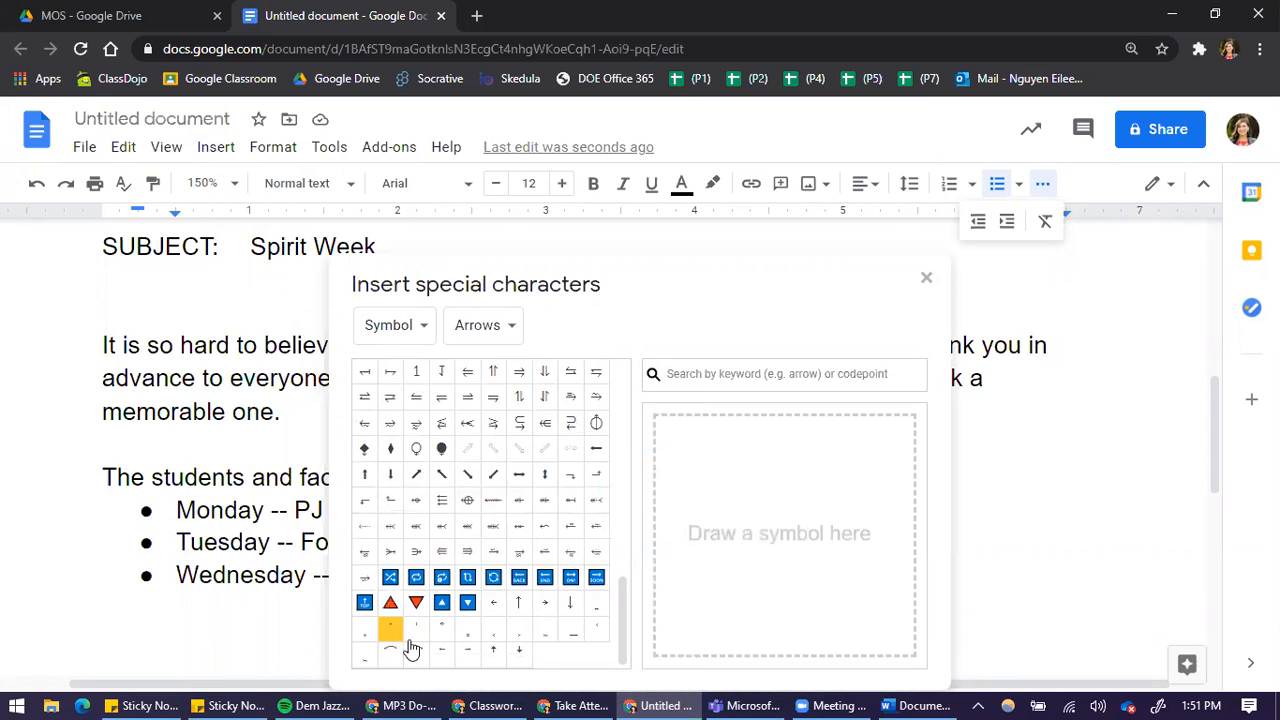
scroll(500, 600, "up", 15)
left_click(926, 280)
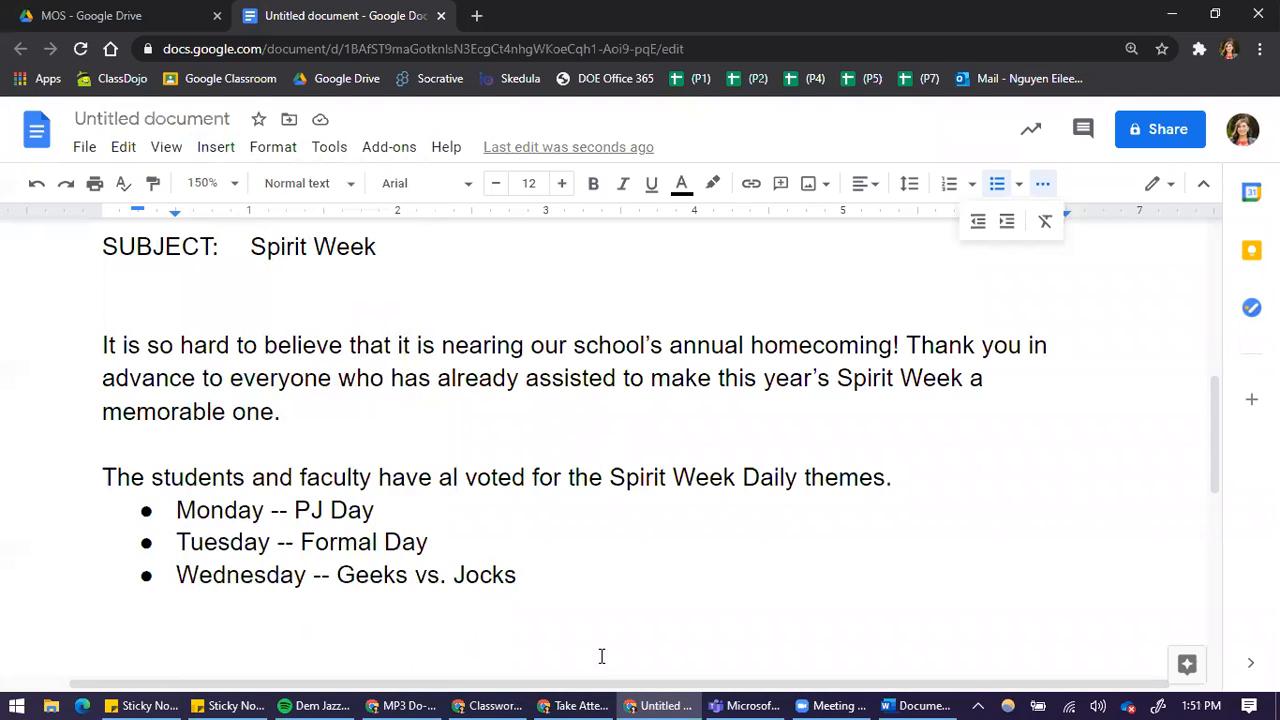
Place the document window beside the PDF sample again and set the document zoom to 100%
key("super+Right")
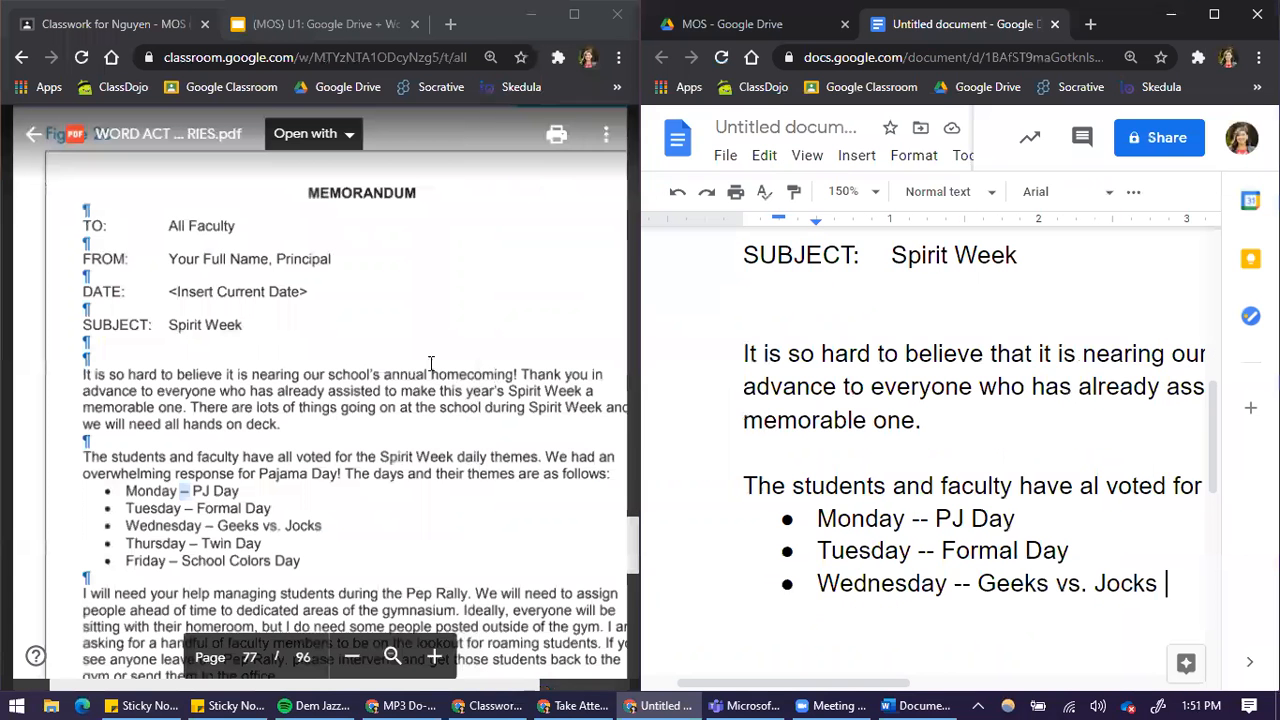
left_click(845, 191)
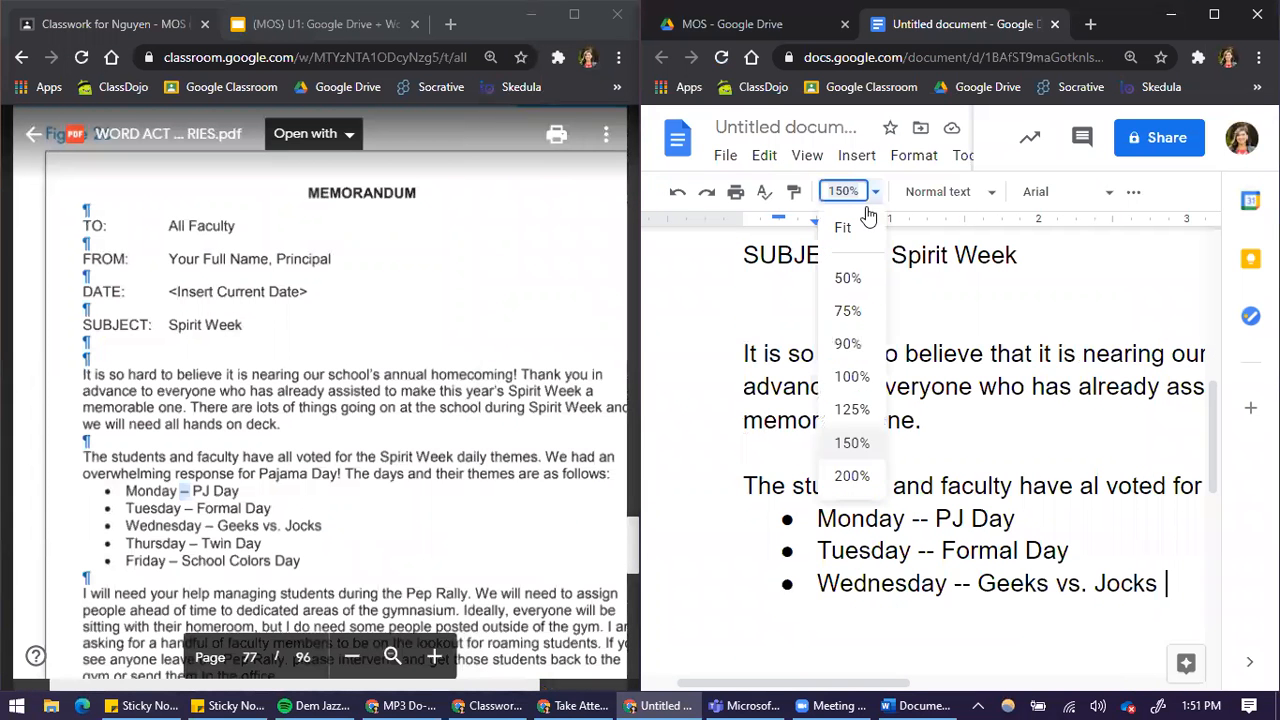
left_click(856, 370)
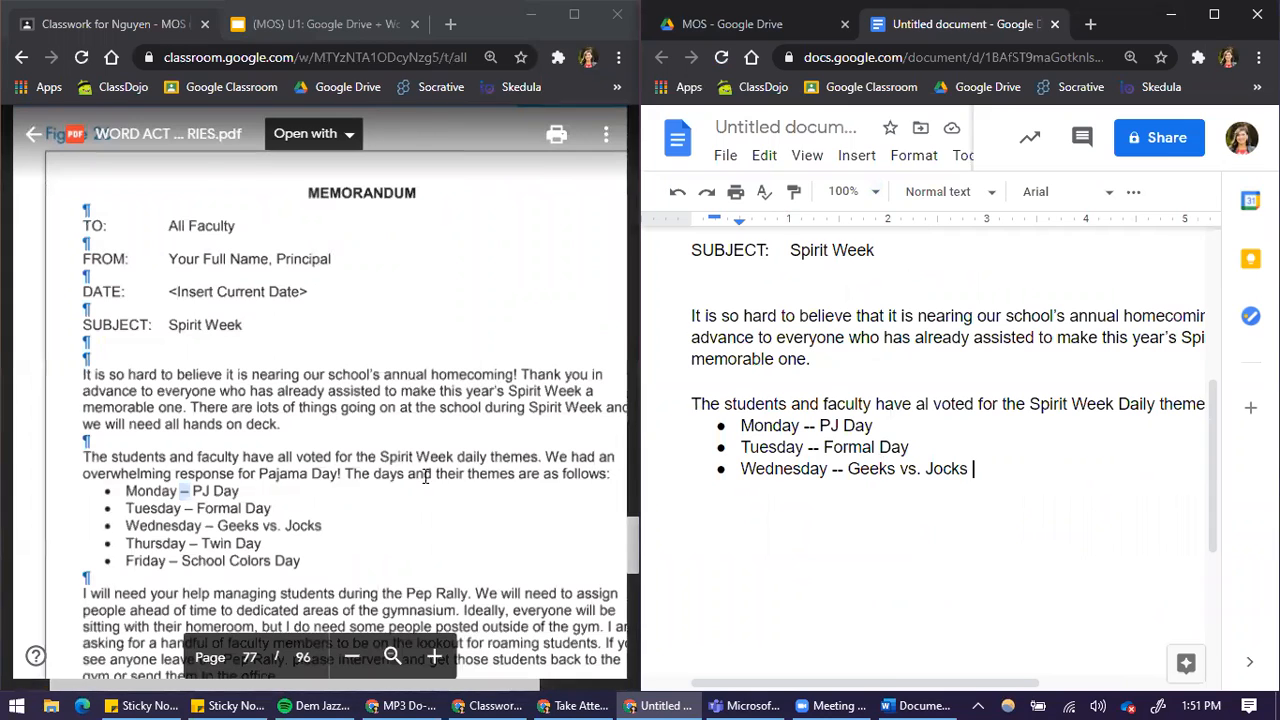
Examine the PDF sample's body paragraphs and theme bullets, and compare its header and body layout with the memo
scroll(198, 485, "down", 3)
scroll(198, 485, "down", 1)
scroll(170, 420, "up", 4)
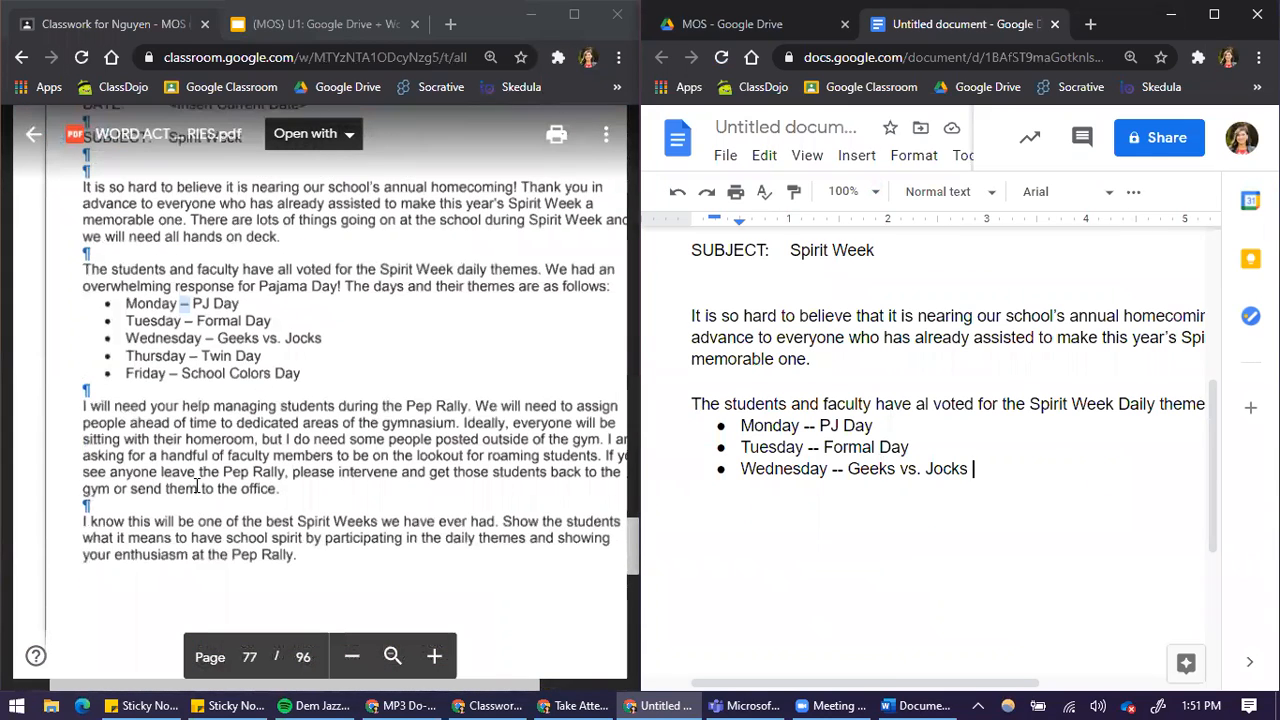
left_click_drag(84, 280, 129, 281)
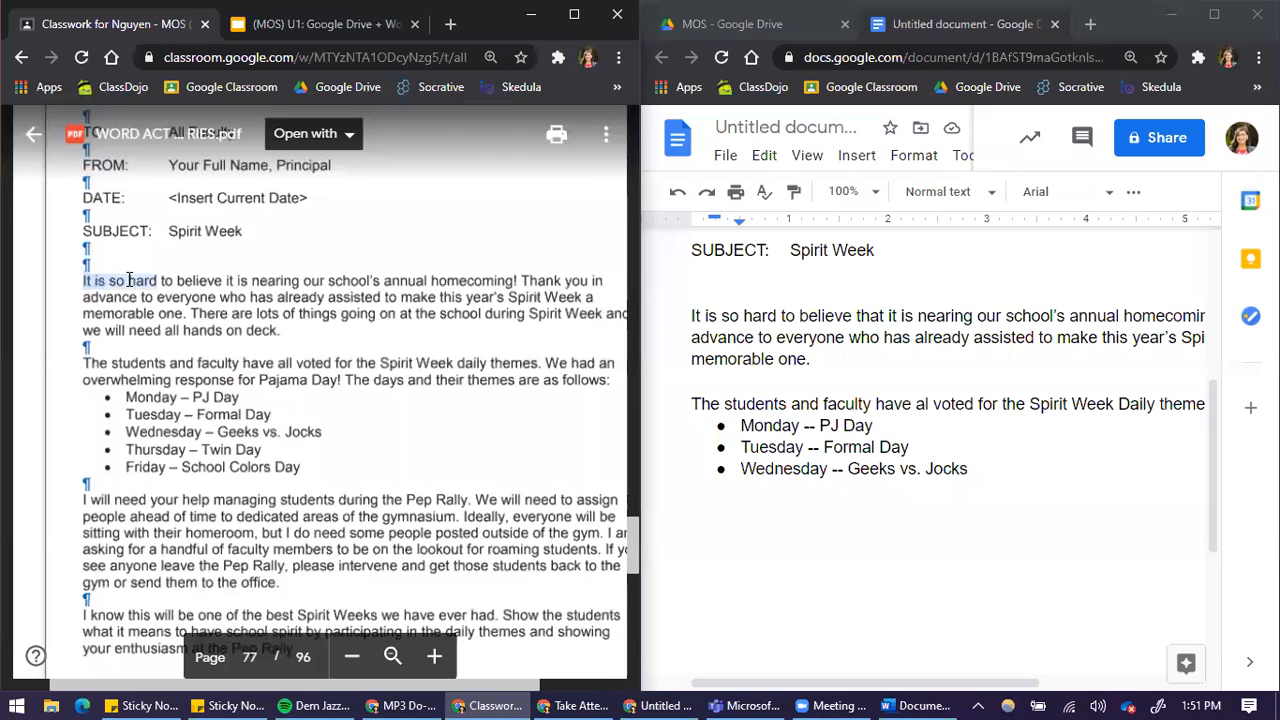
left_click(250, 399)
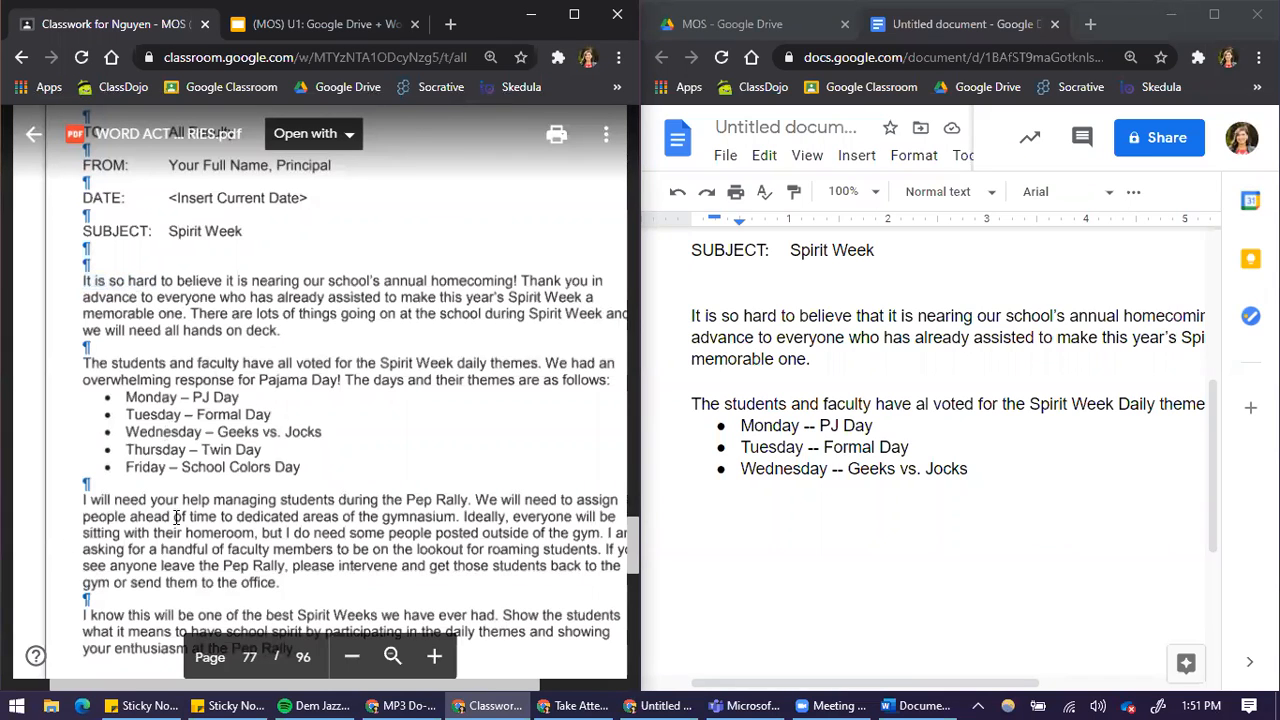
scroll(176, 517, "up", 2)
scroll(787, 331, "up", 2)
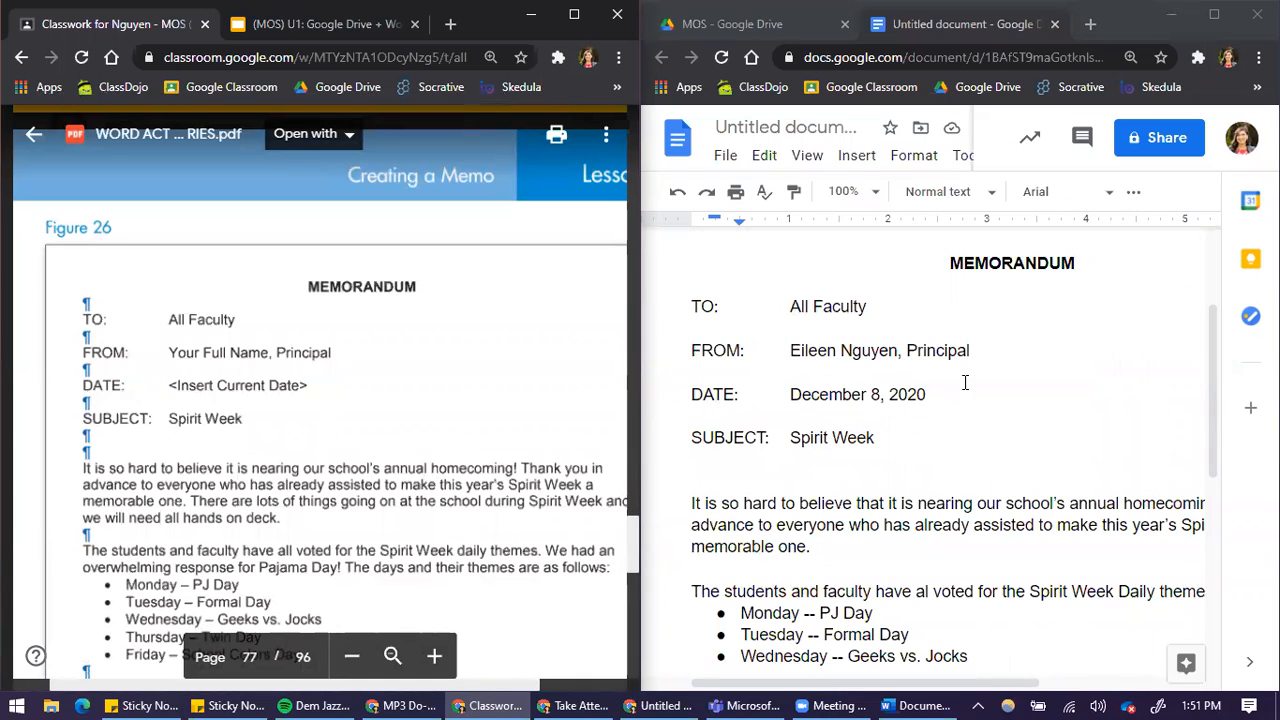
scroll(925, 490, "down", 4)
scroll(939, 540, "up", 4)
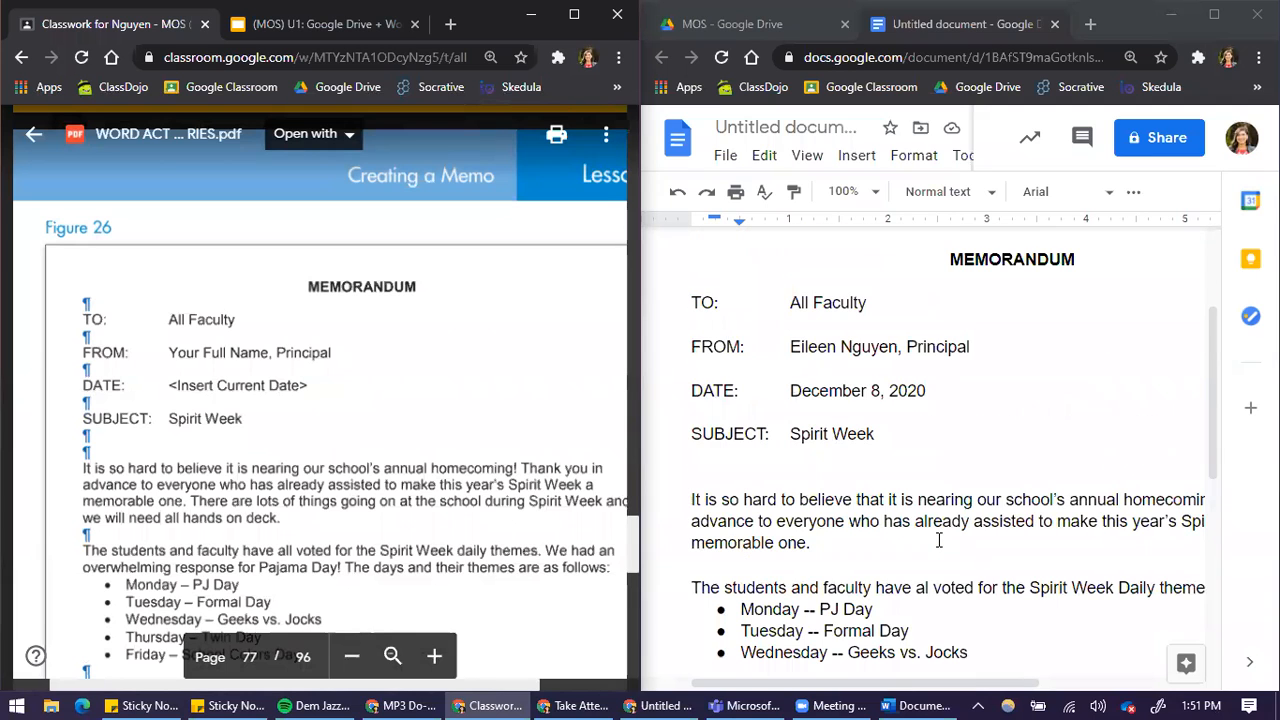